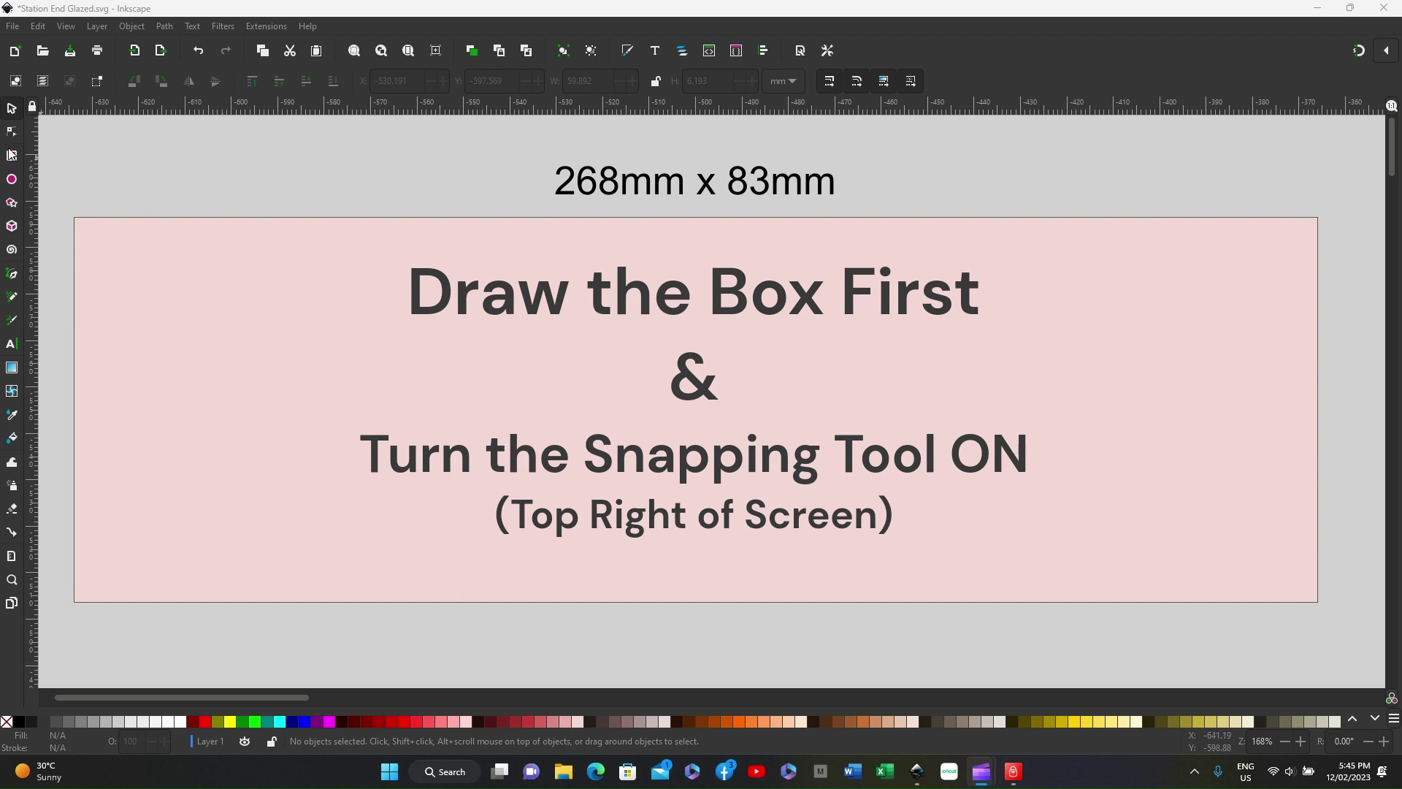
Step: With the Pen tool and snapping on, draw a line along the 268 mm box's bottom edge
click(13, 113)
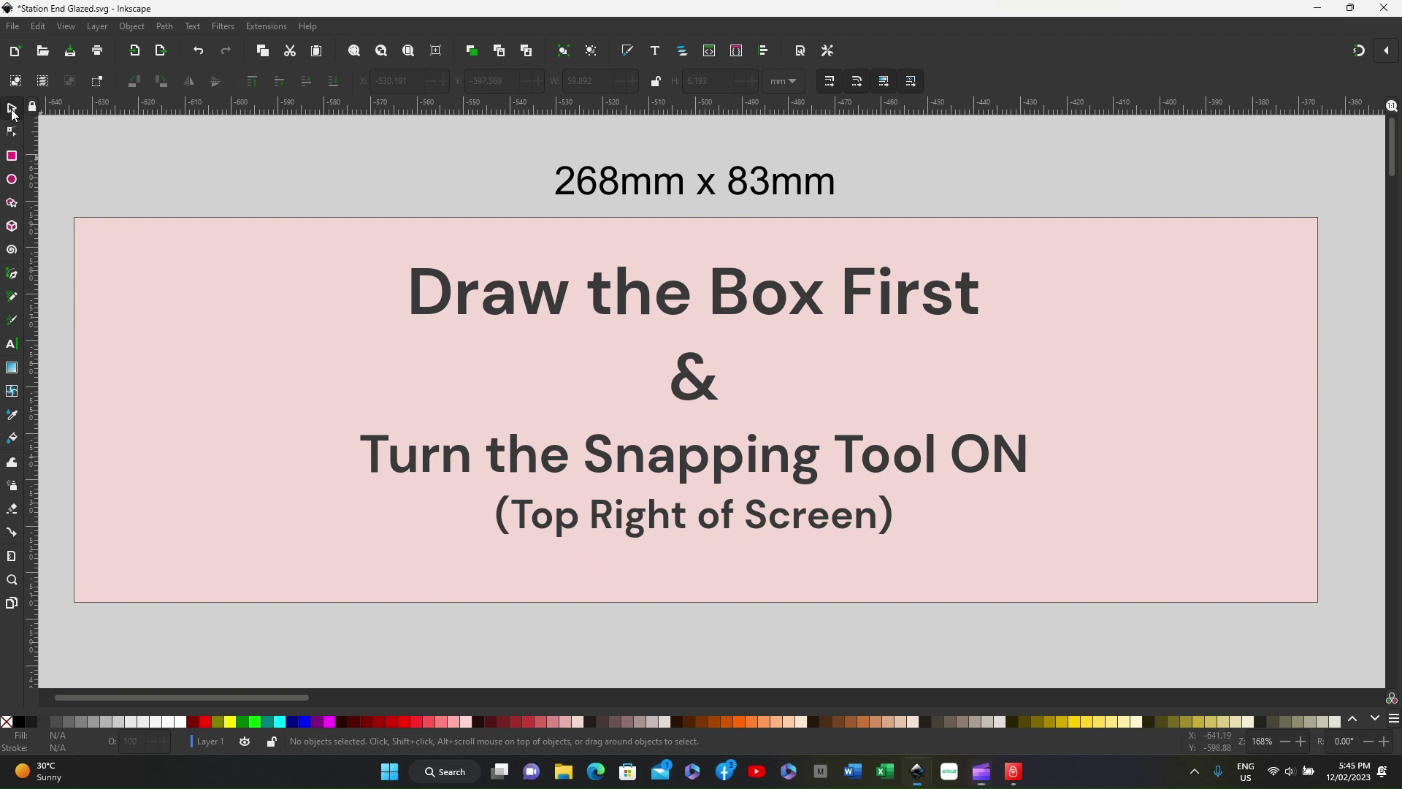
click(12, 275)
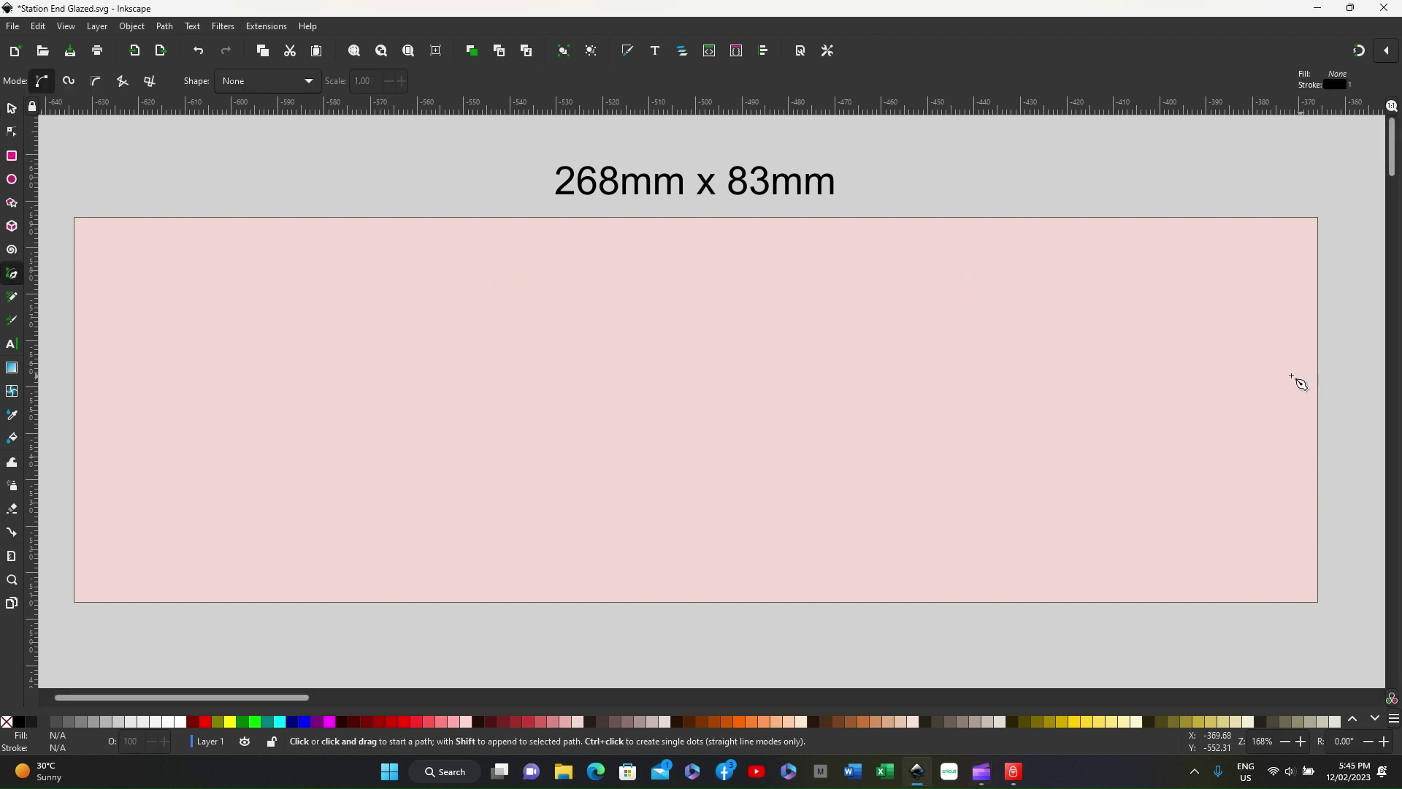
click(1360, 54)
click(73, 603)
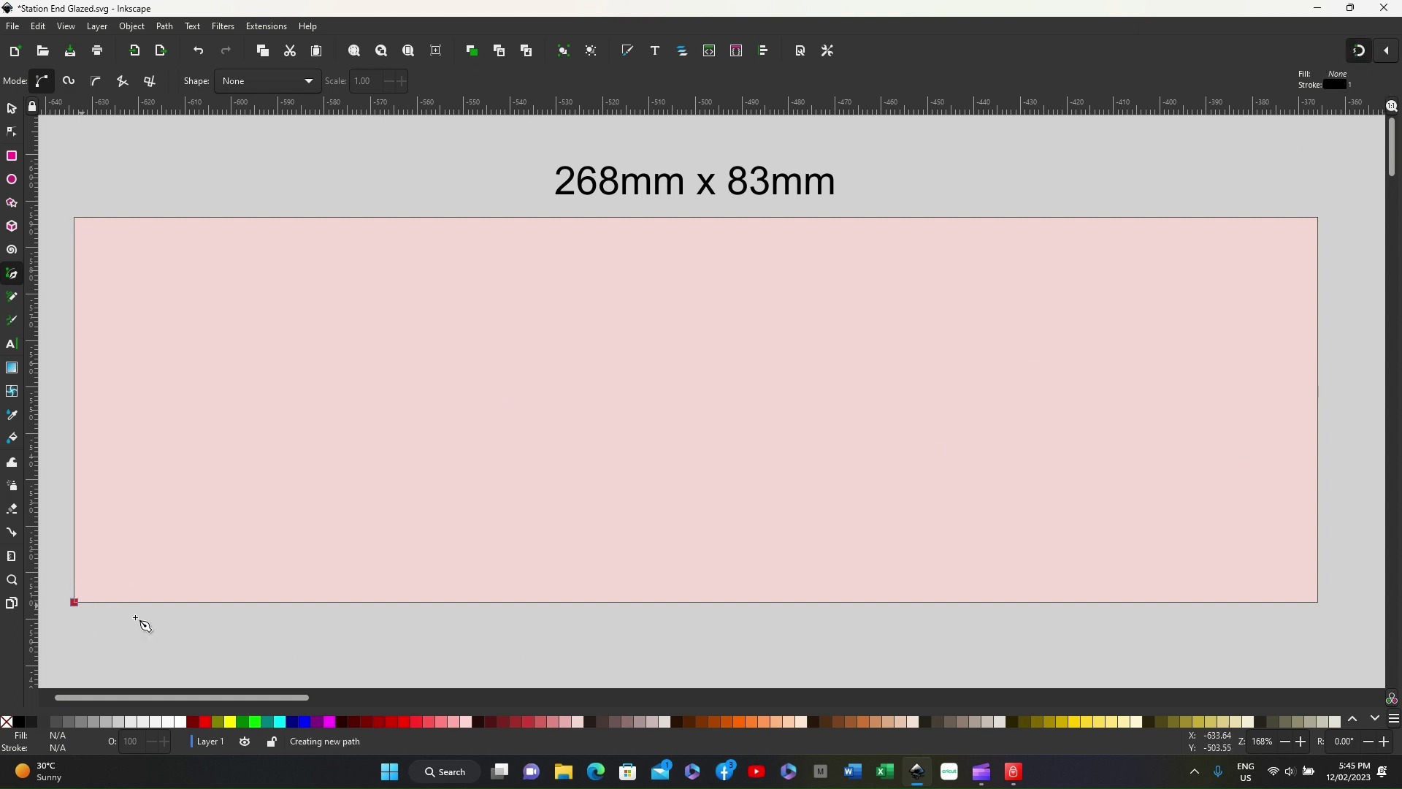
click(1319, 603)
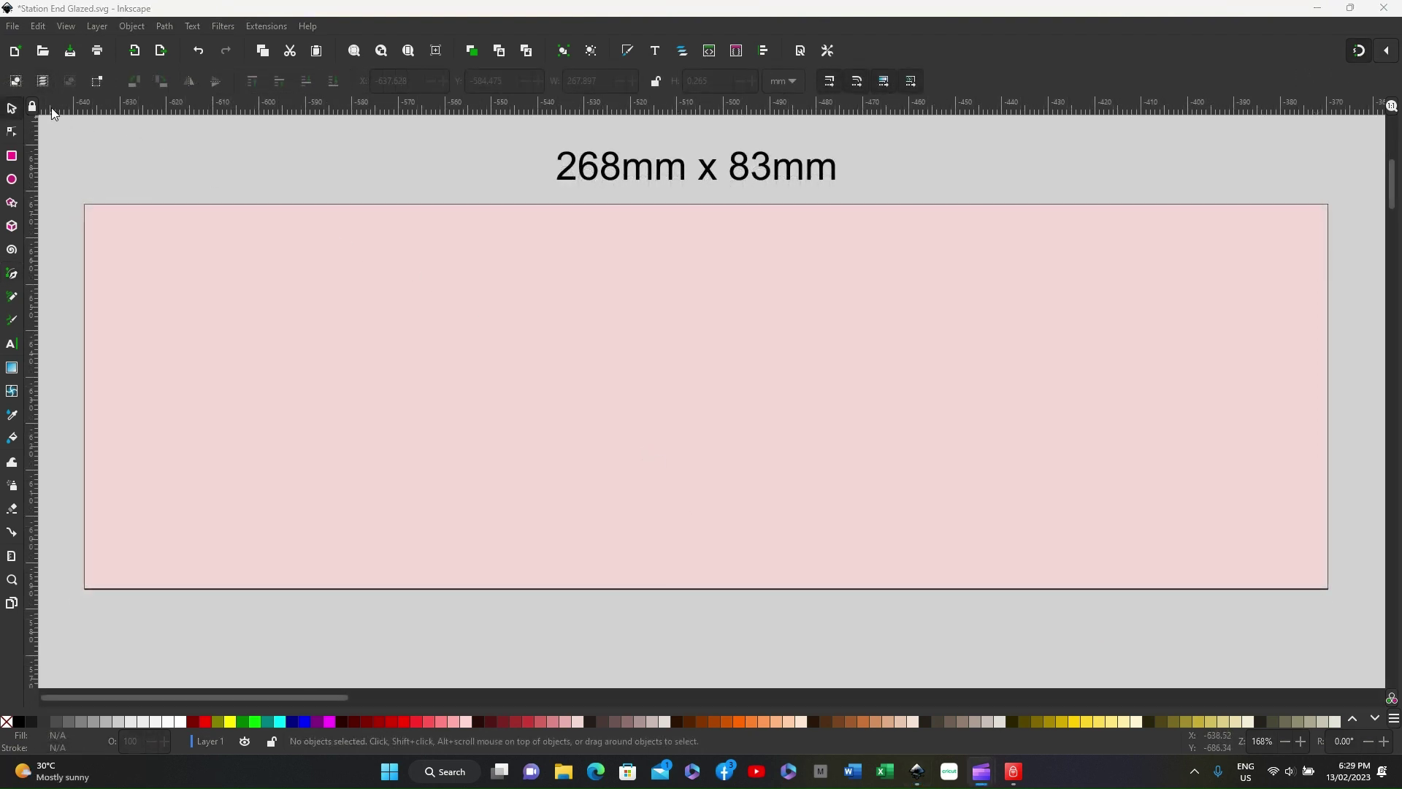
Step: Use the Node tool to drag the bottom line upward into an arch touching the top edge's midpoint
click(11, 111)
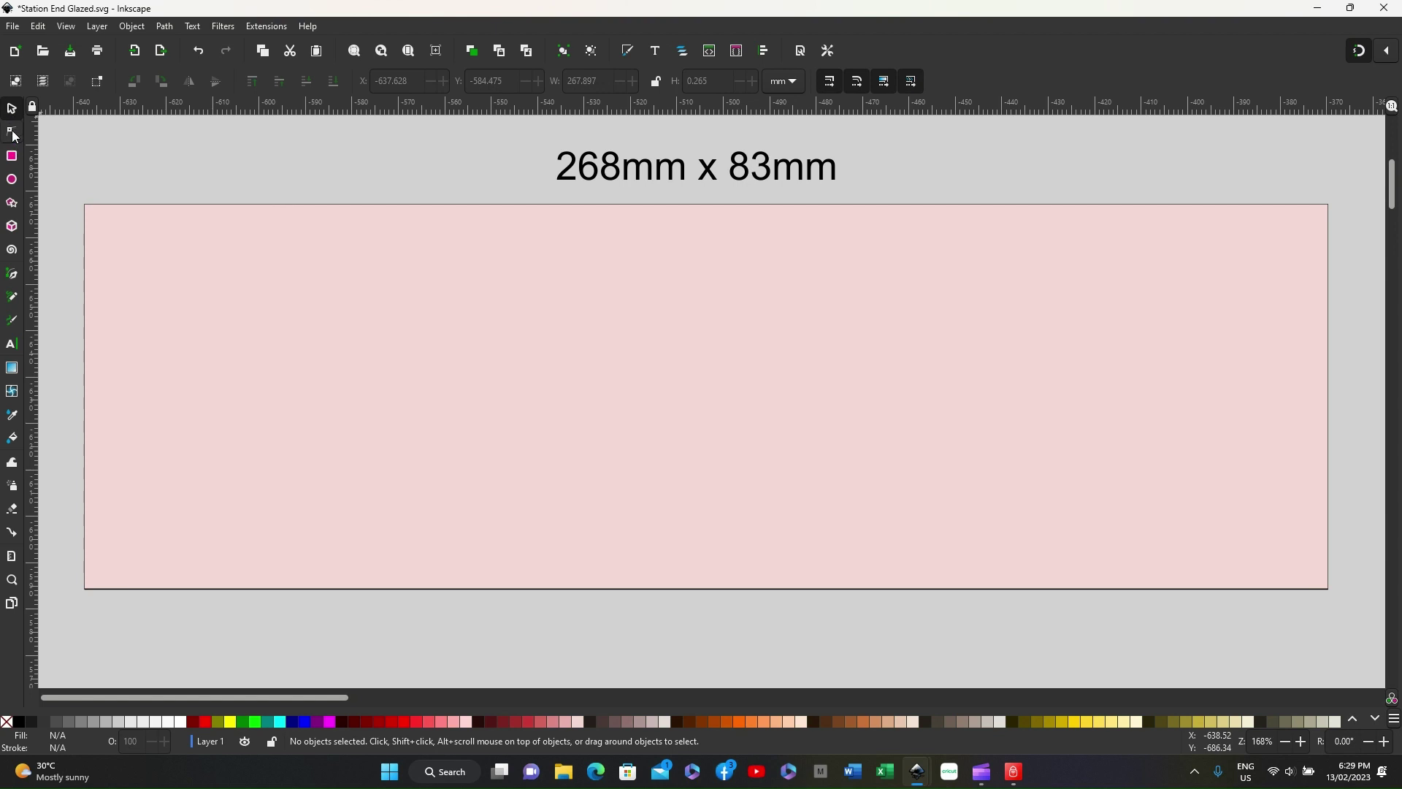
click(13, 135)
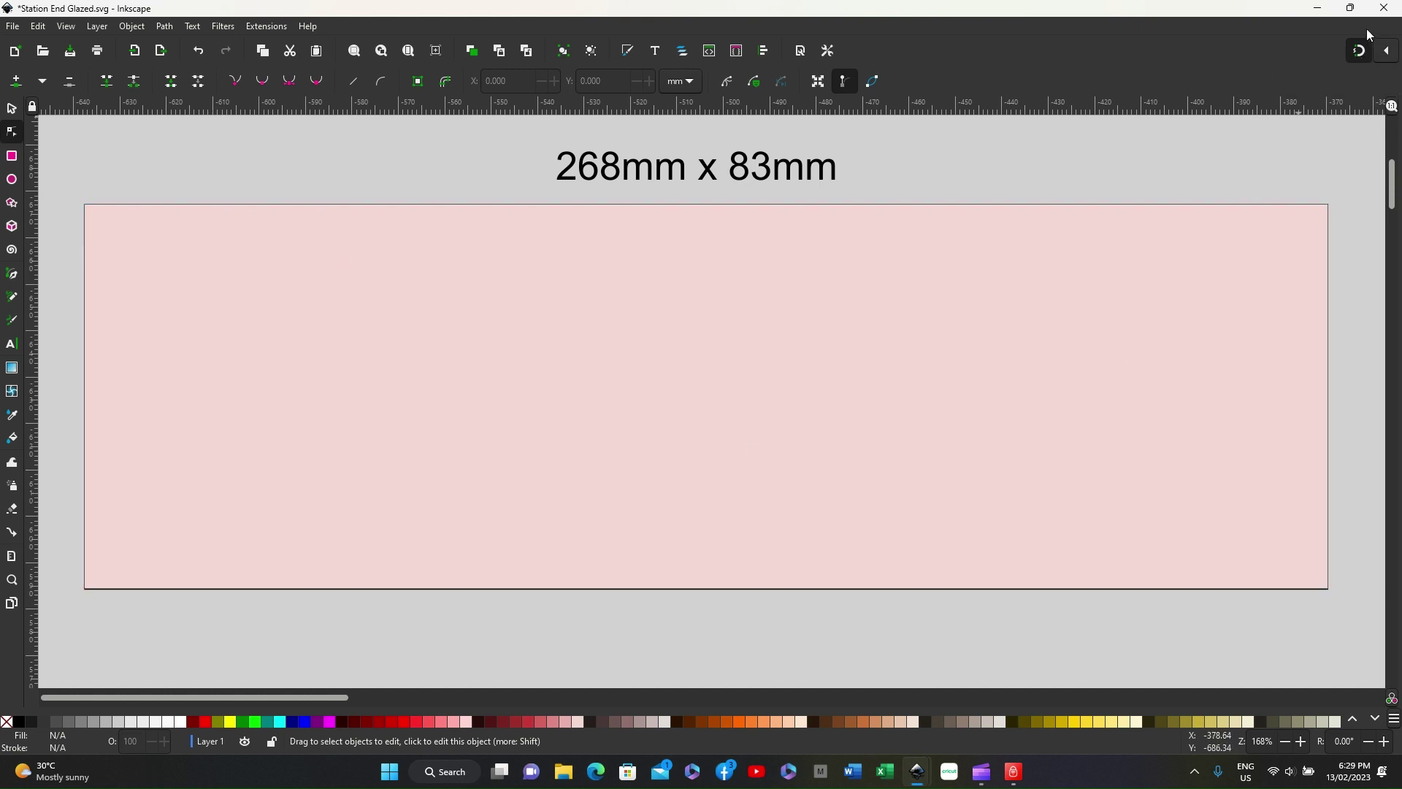
click(685, 590)
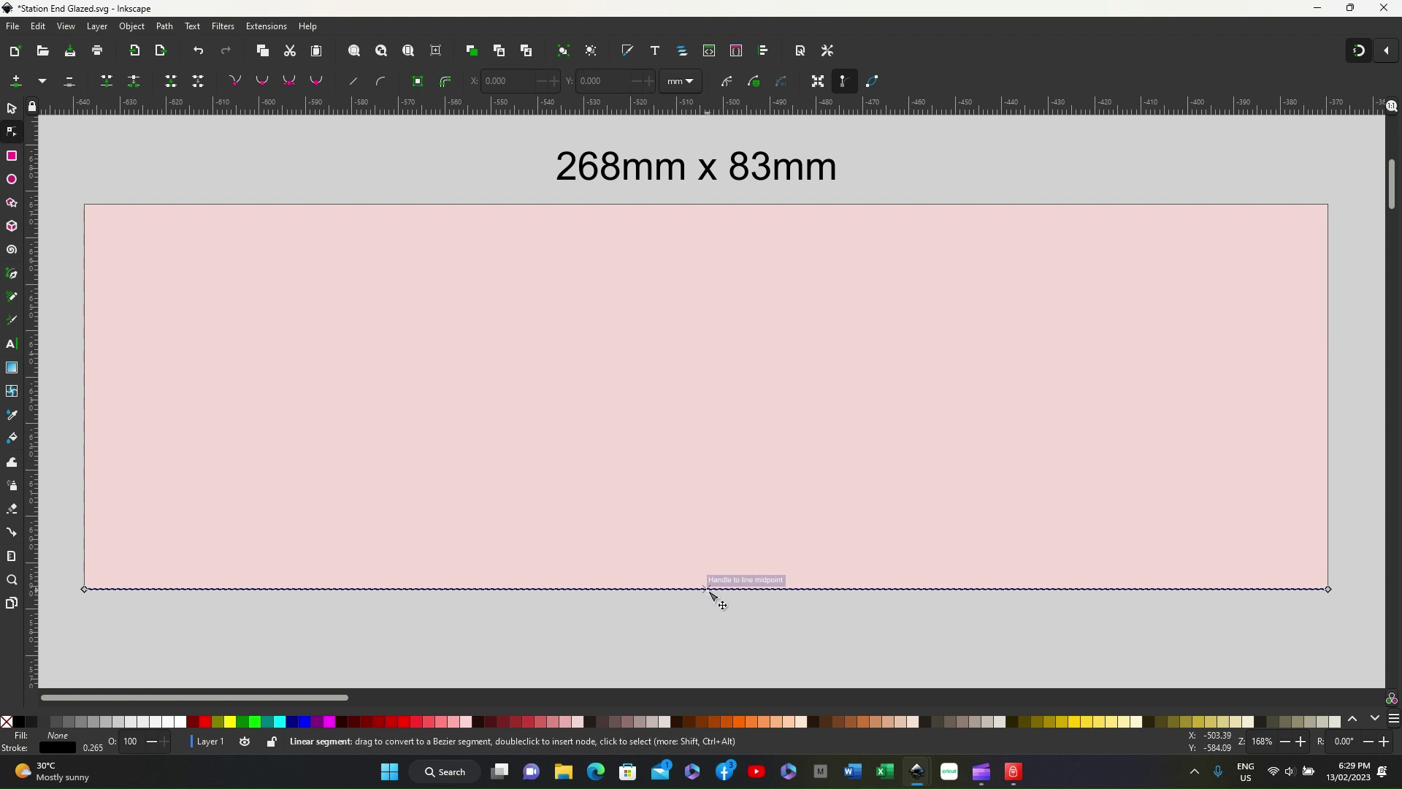
drag(710, 592, 707, 214)
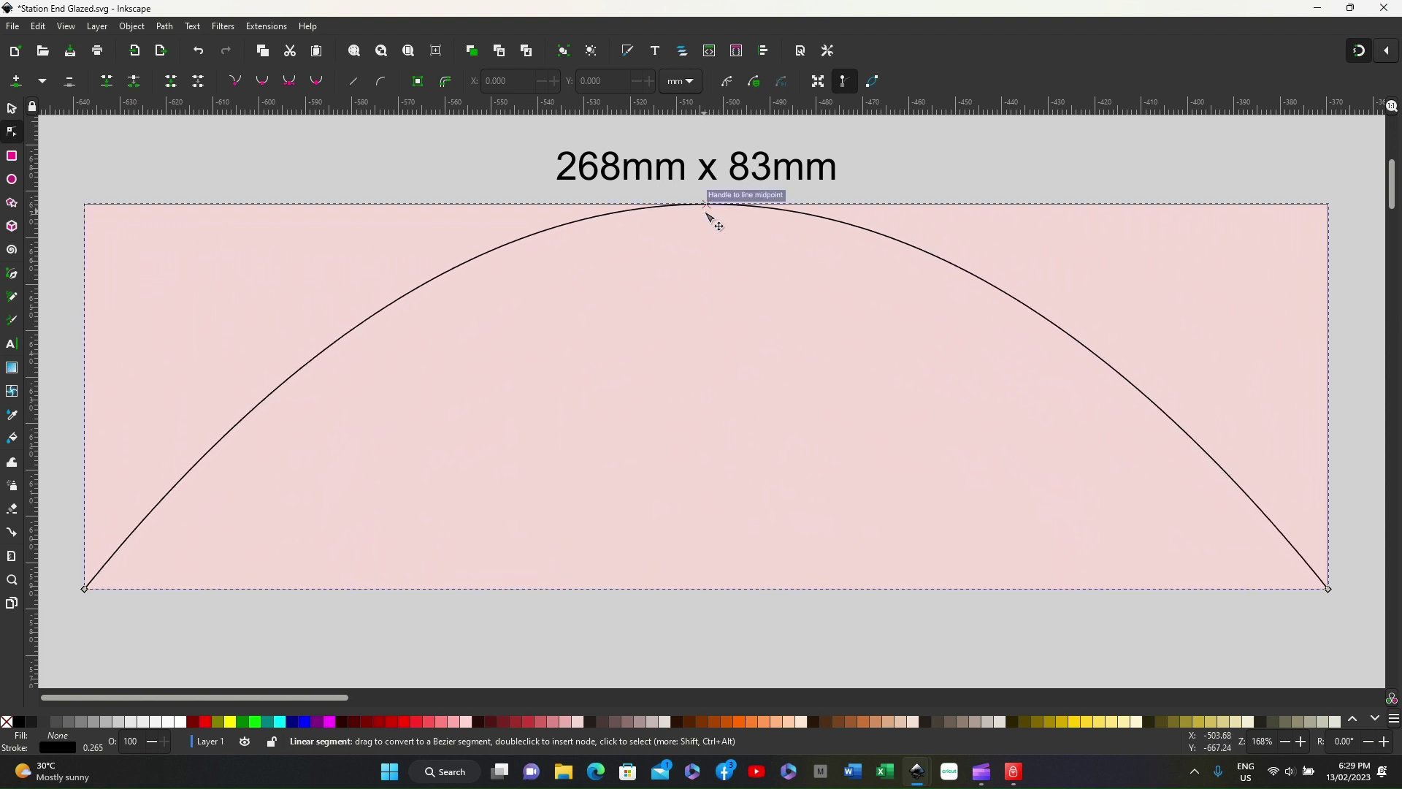
click(664, 656)
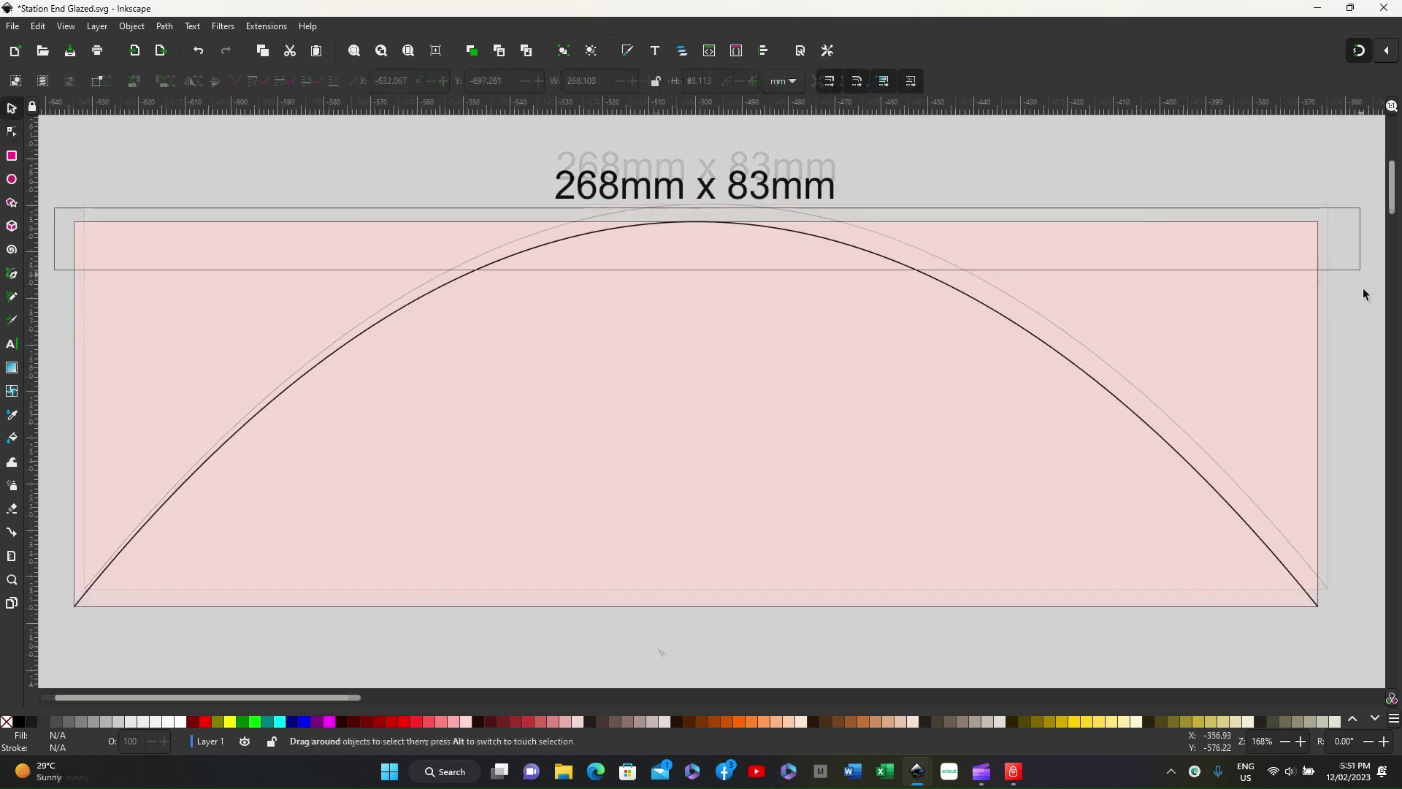
Step: Group the pink box and its arch into a single object
drag(1363, 288, 1343, 633)
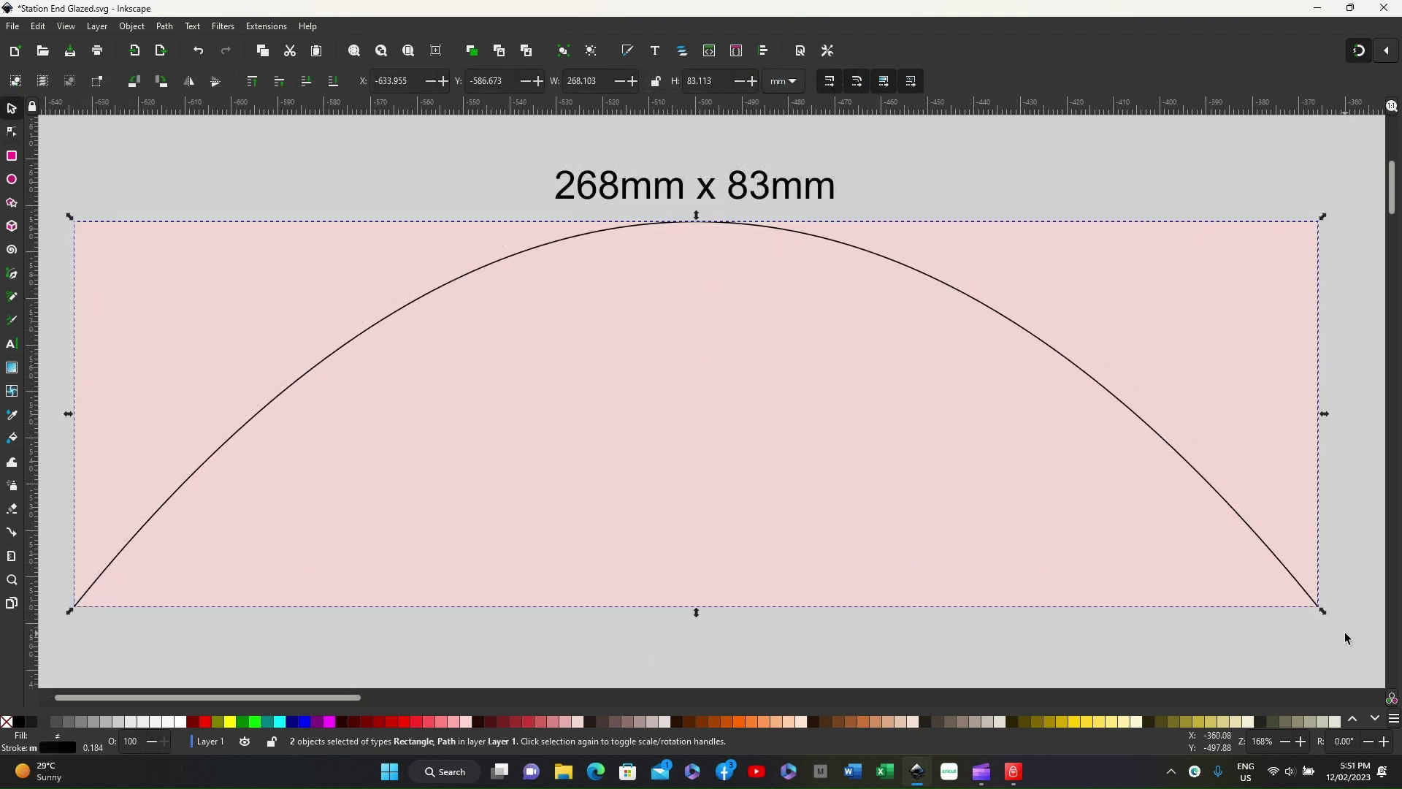
click(131, 27)
click(146, 155)
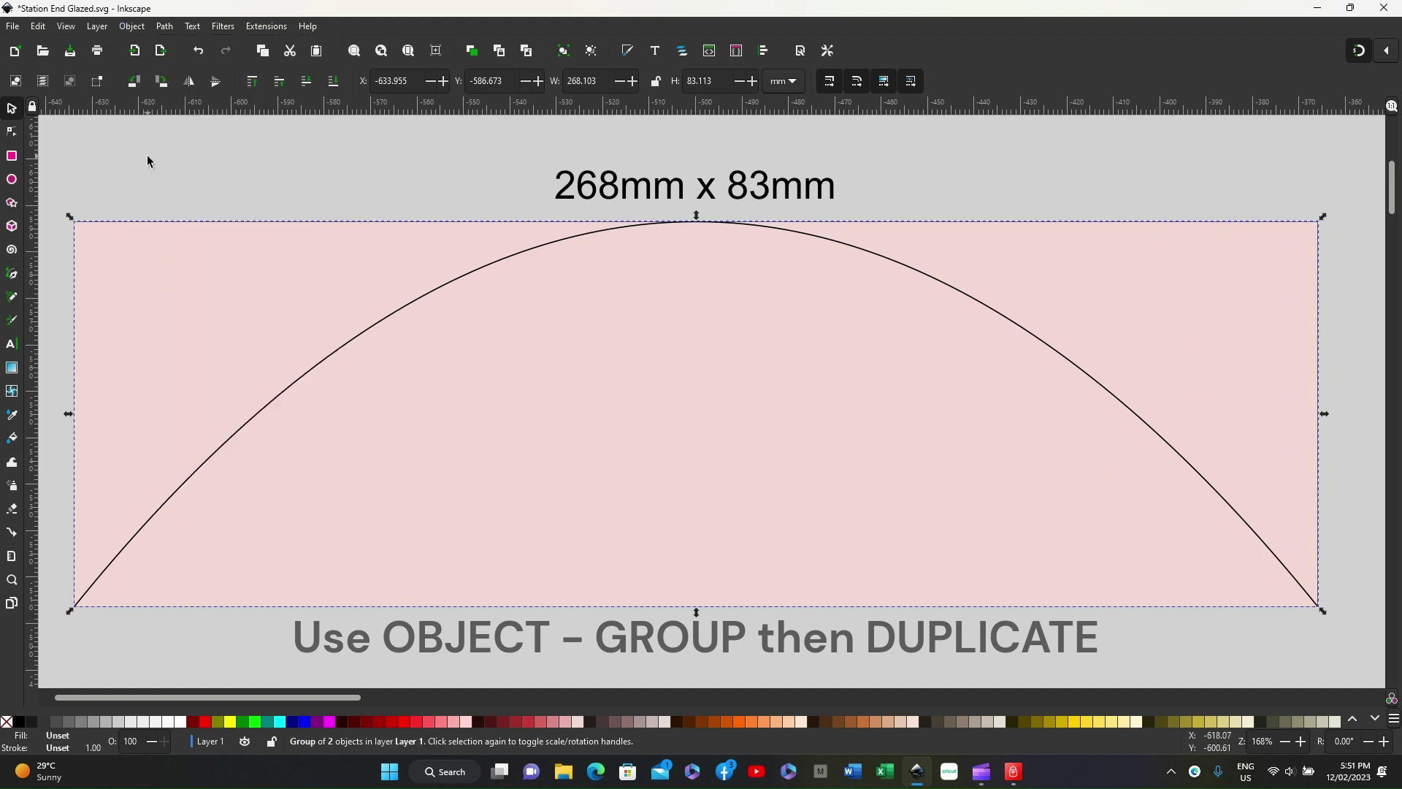
Step: Duplicate the group and move the copy up under the 260mm x 80mm label
right_click(423, 301)
click(481, 366)
drag(467, 279, 456, 457)
scroll(404, 278, down, 2)
scroll(404, 279, down, 4)
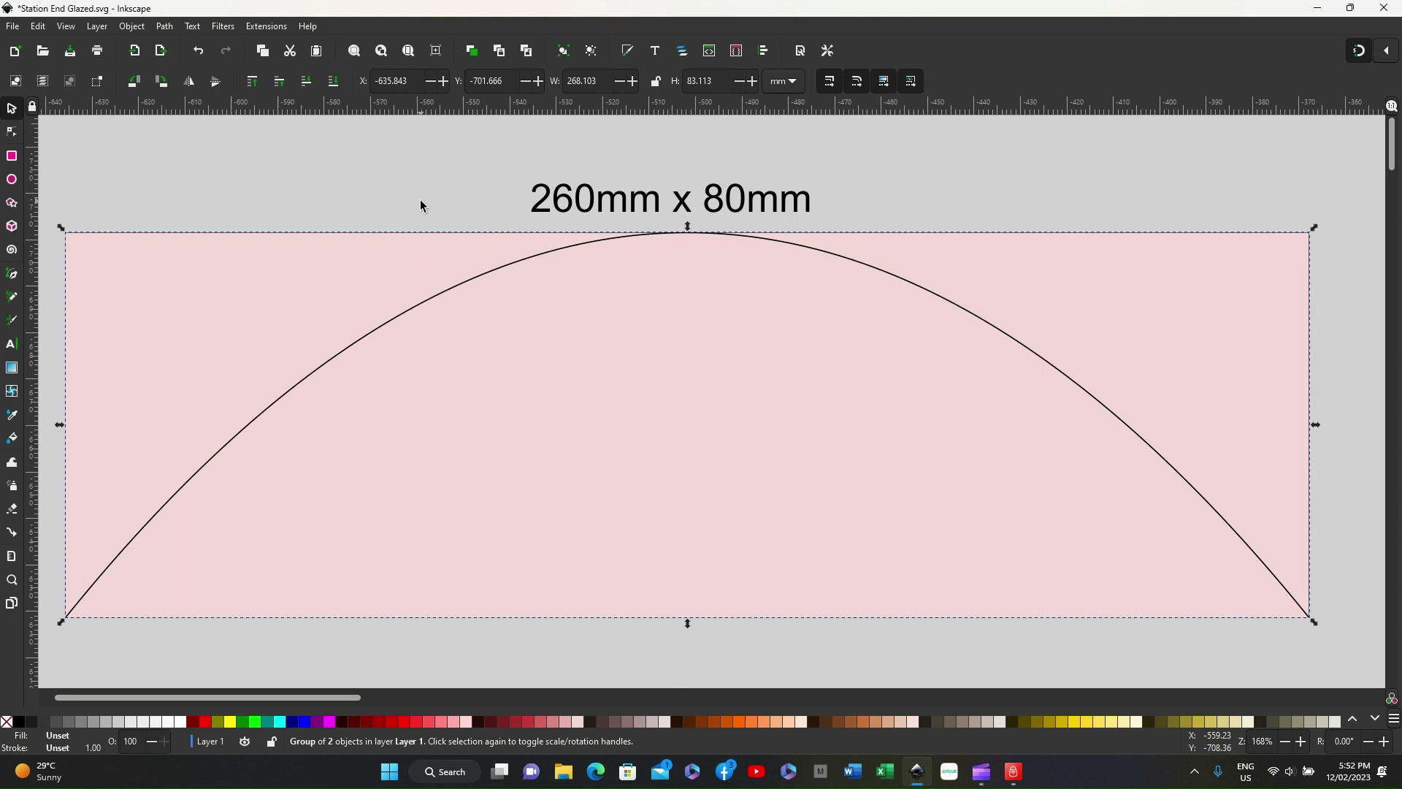
Step: Set the copied group's toolbar width to 260 mm and height to 80 mm
click(420, 238)
drag(576, 82, 605, 85)
text(60)
drag(693, 81, 716, 82)
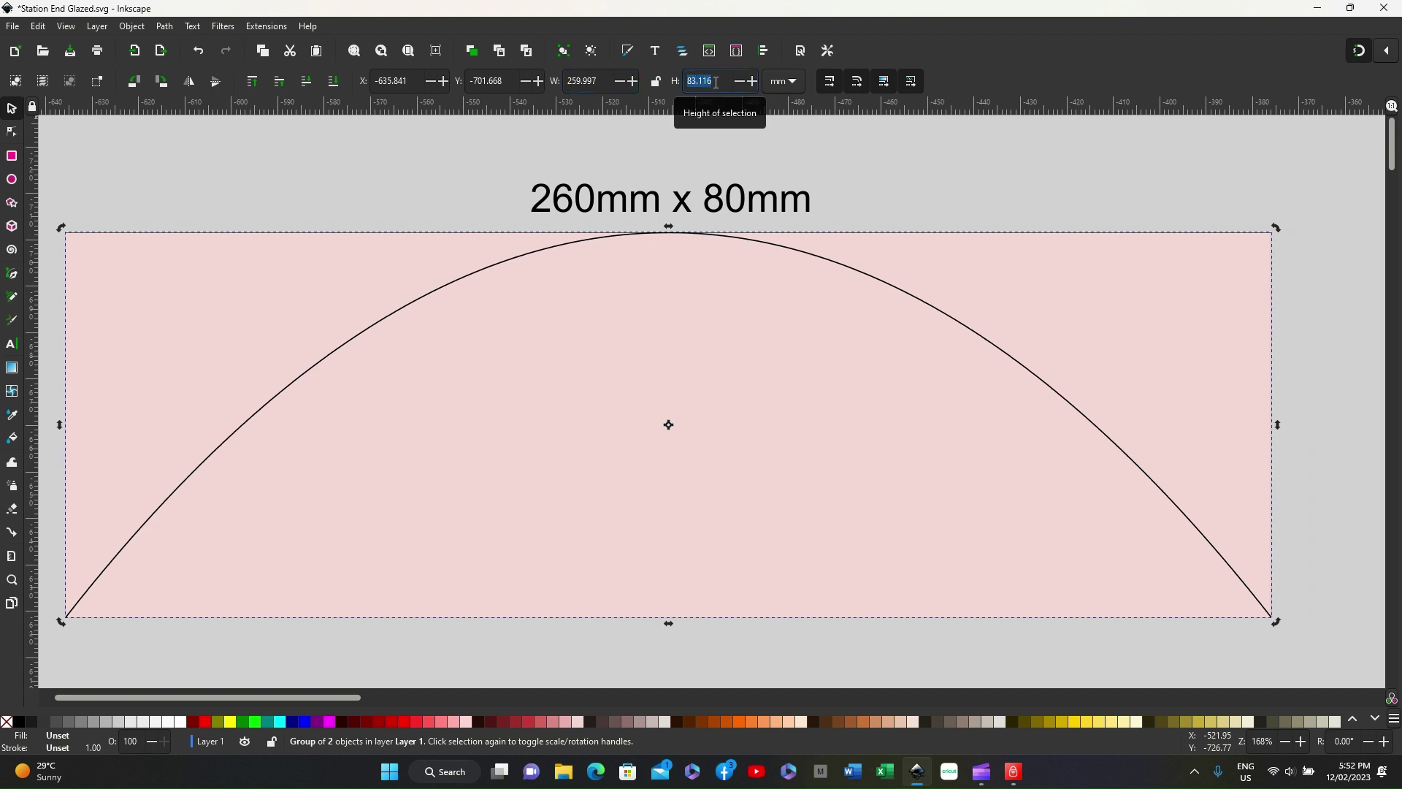
text(8)
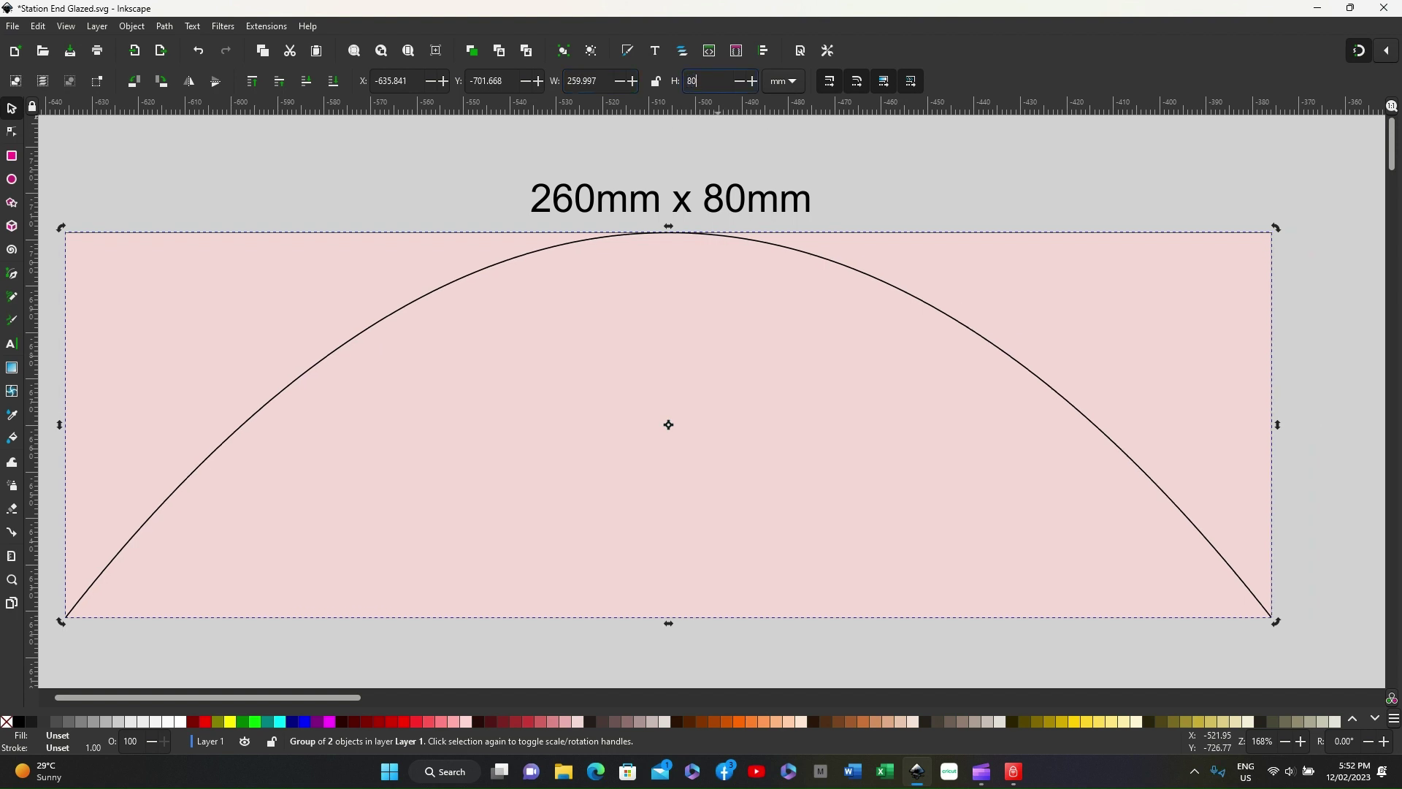
text(0)
key(Return)
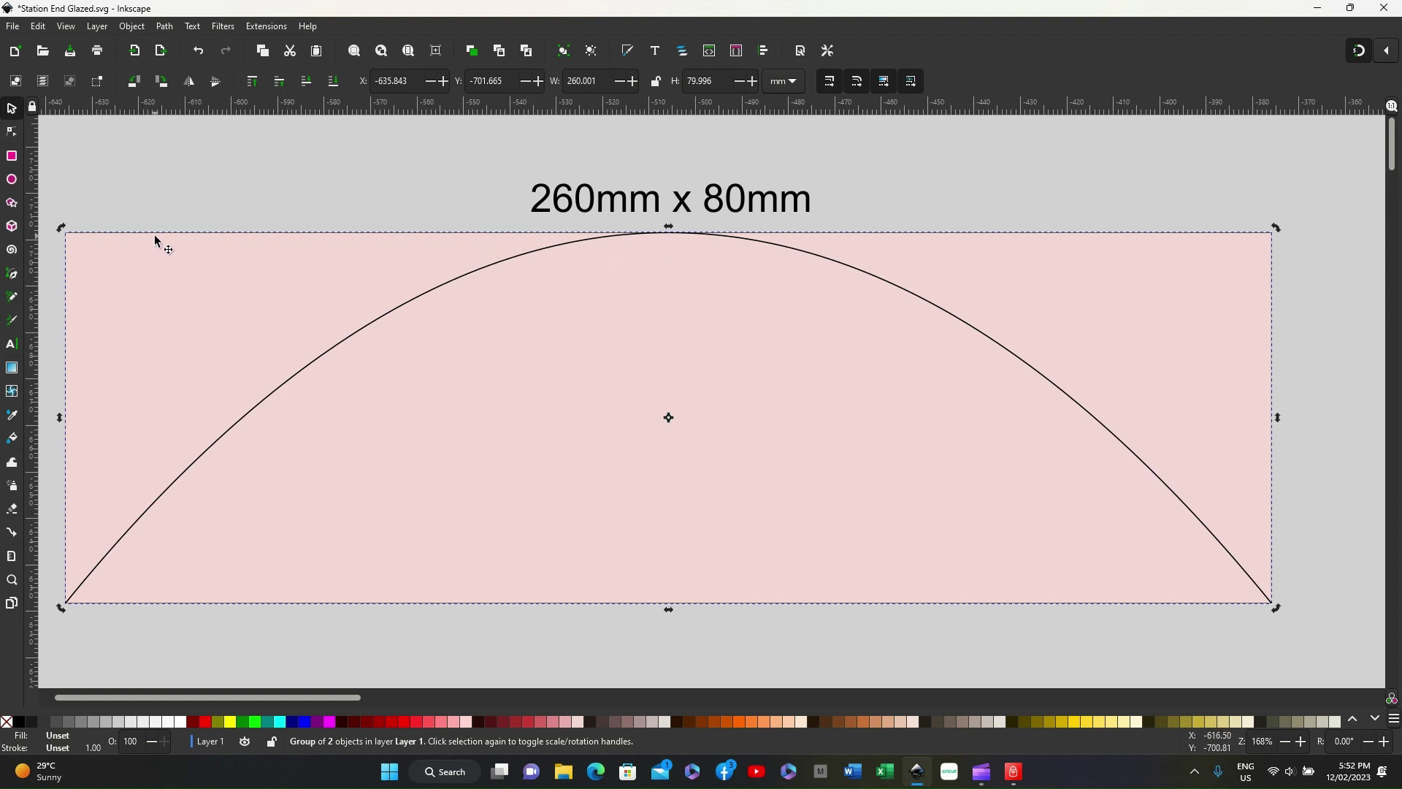
Step: Ungroup the 260 x 80 copy and move its smaller arch down inside the original box
click(132, 27)
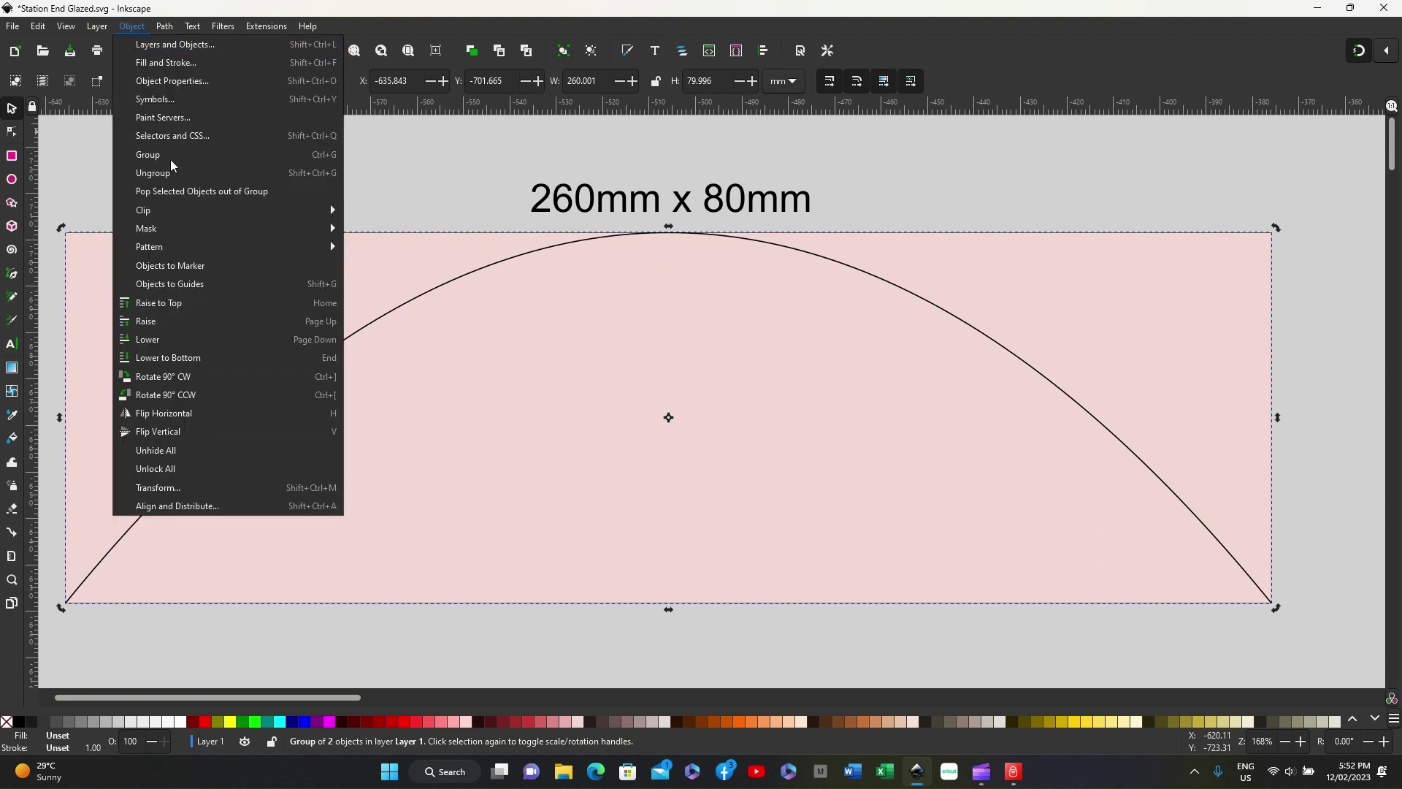
click(159, 175)
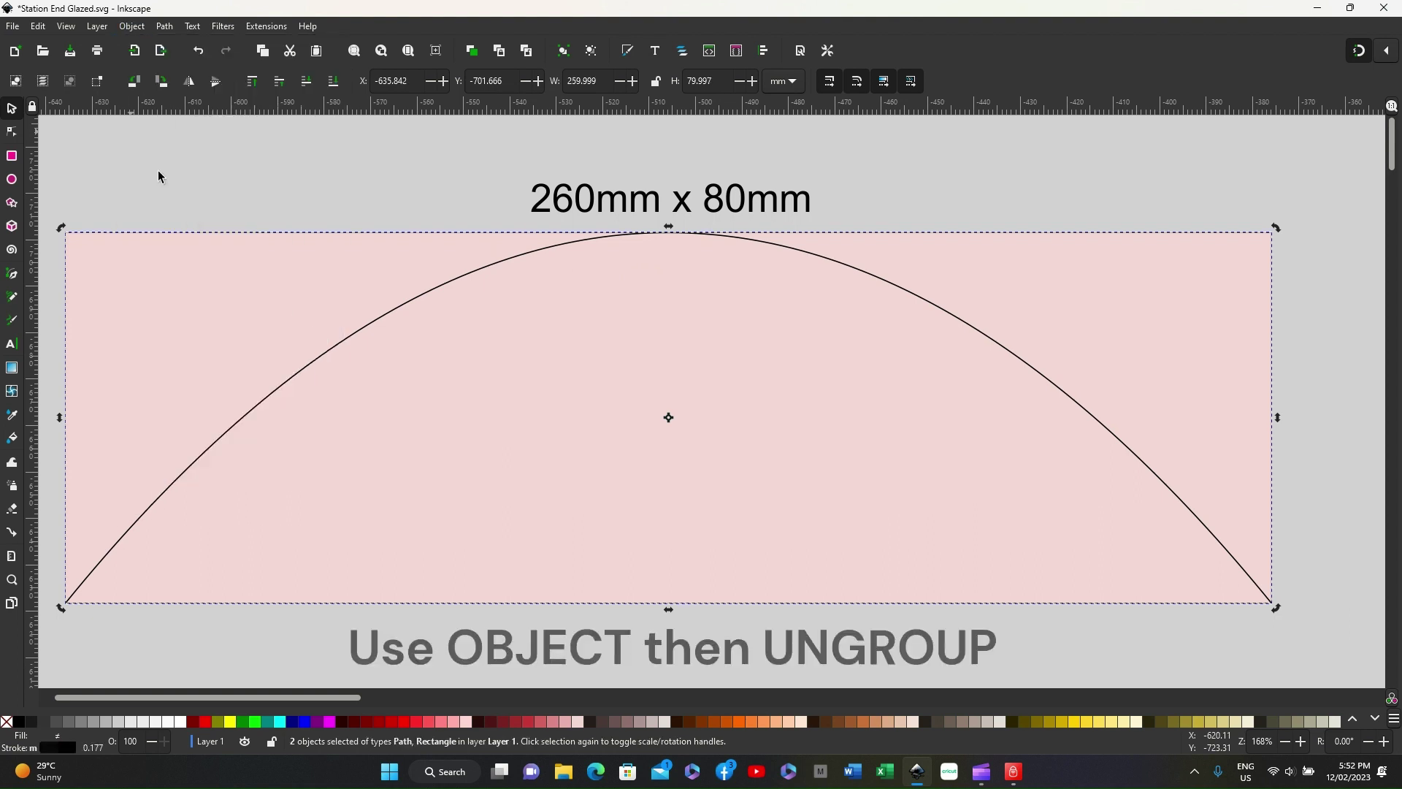
click(354, 222)
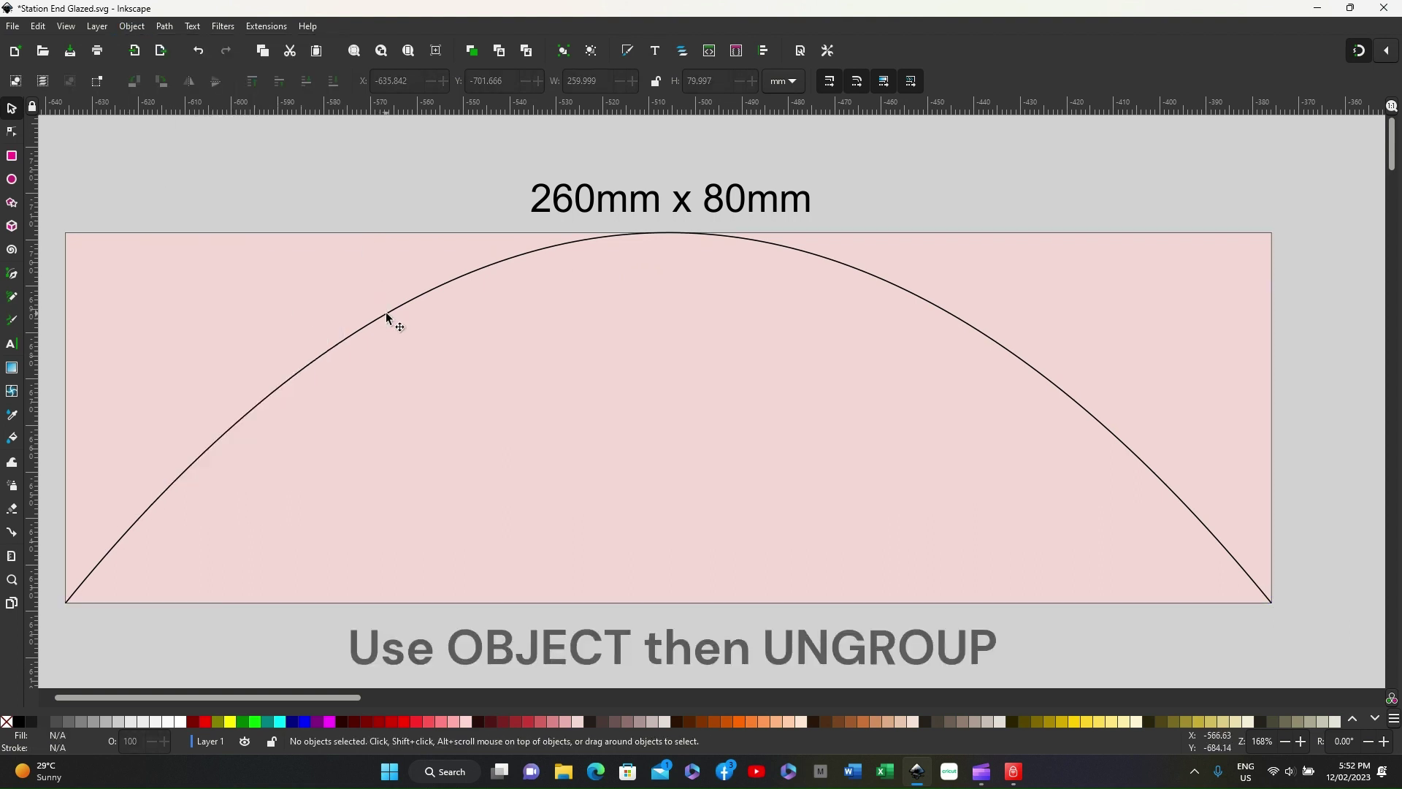
click(387, 317)
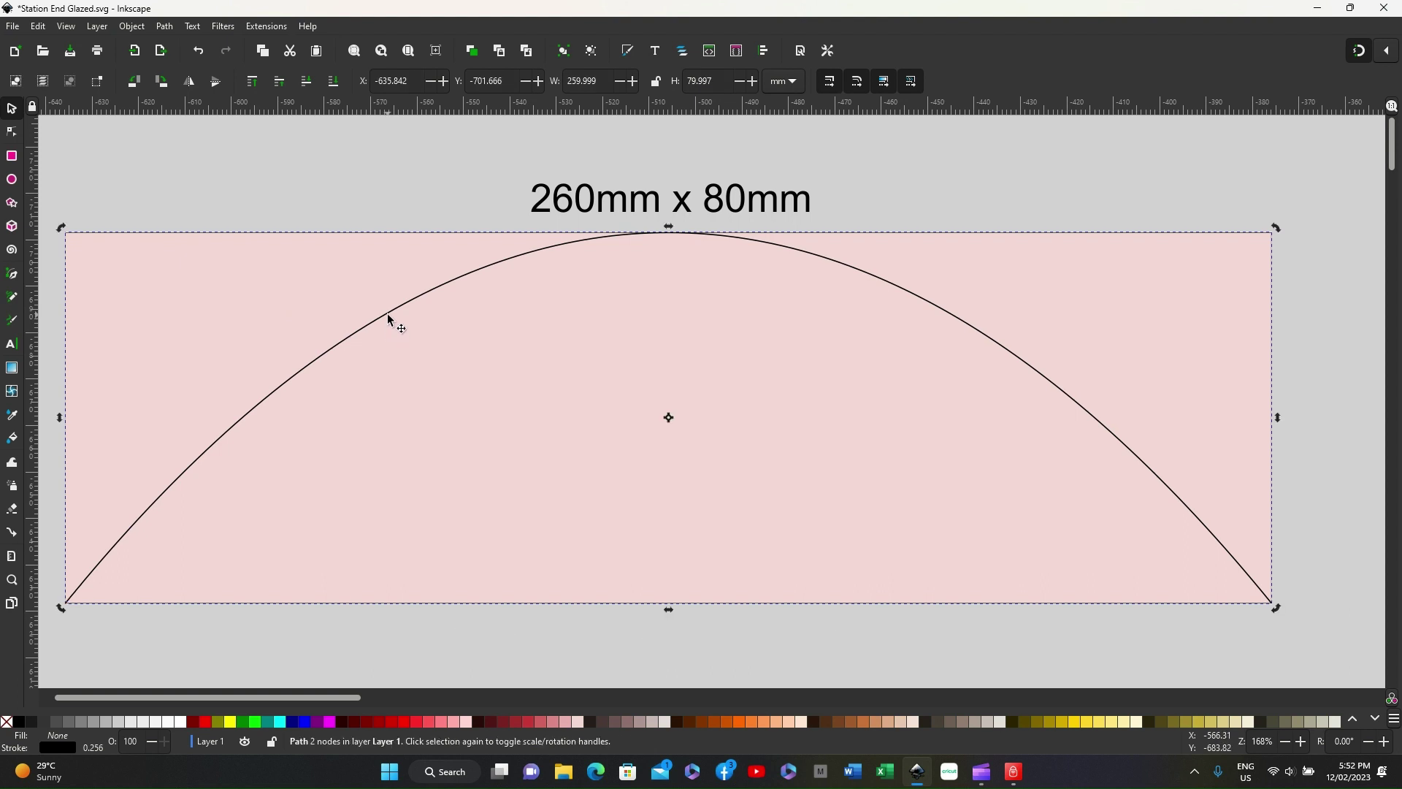
drag(389, 318, 415, 284)
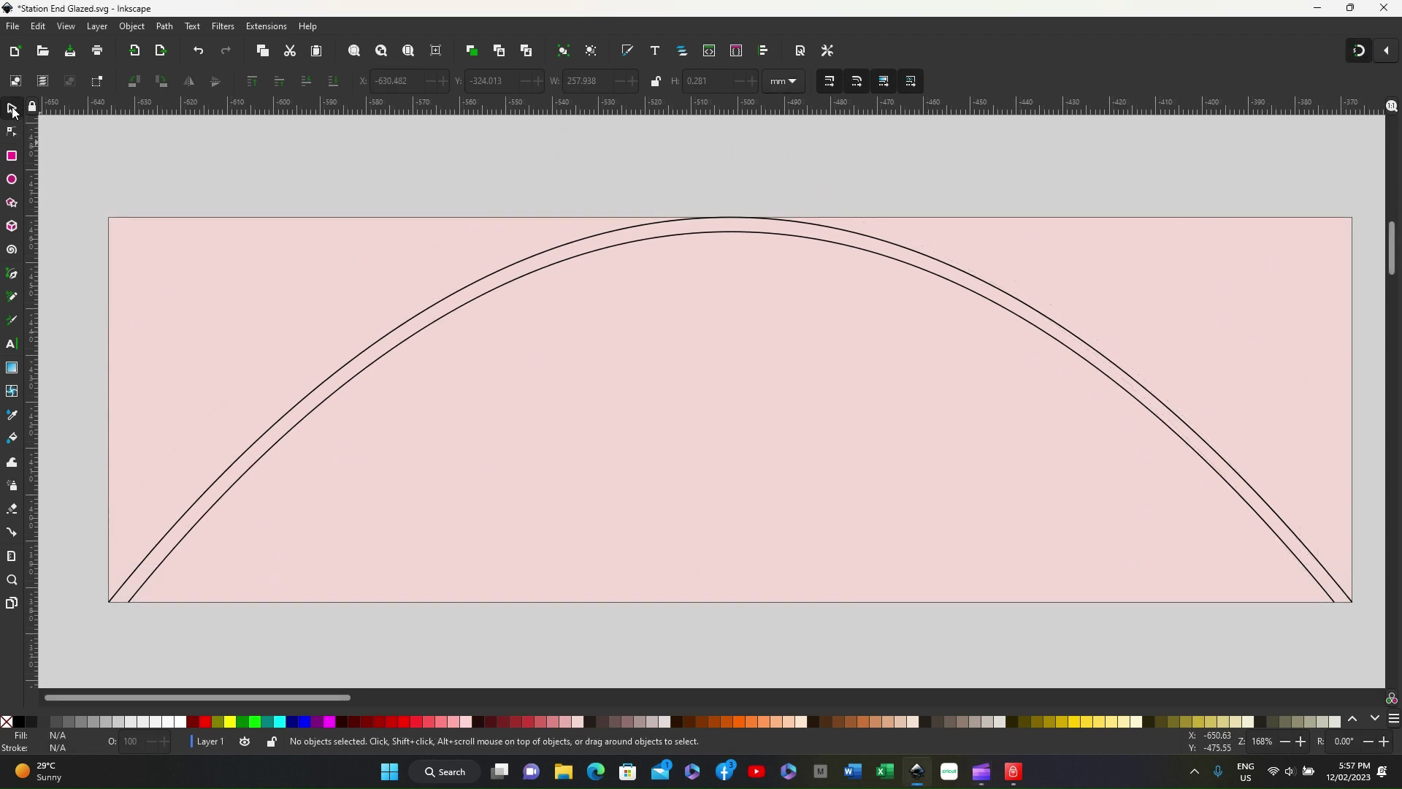
Step: Draw a straight Pen line across the box bottom joining the inner arch's two lower ends
click(12, 274)
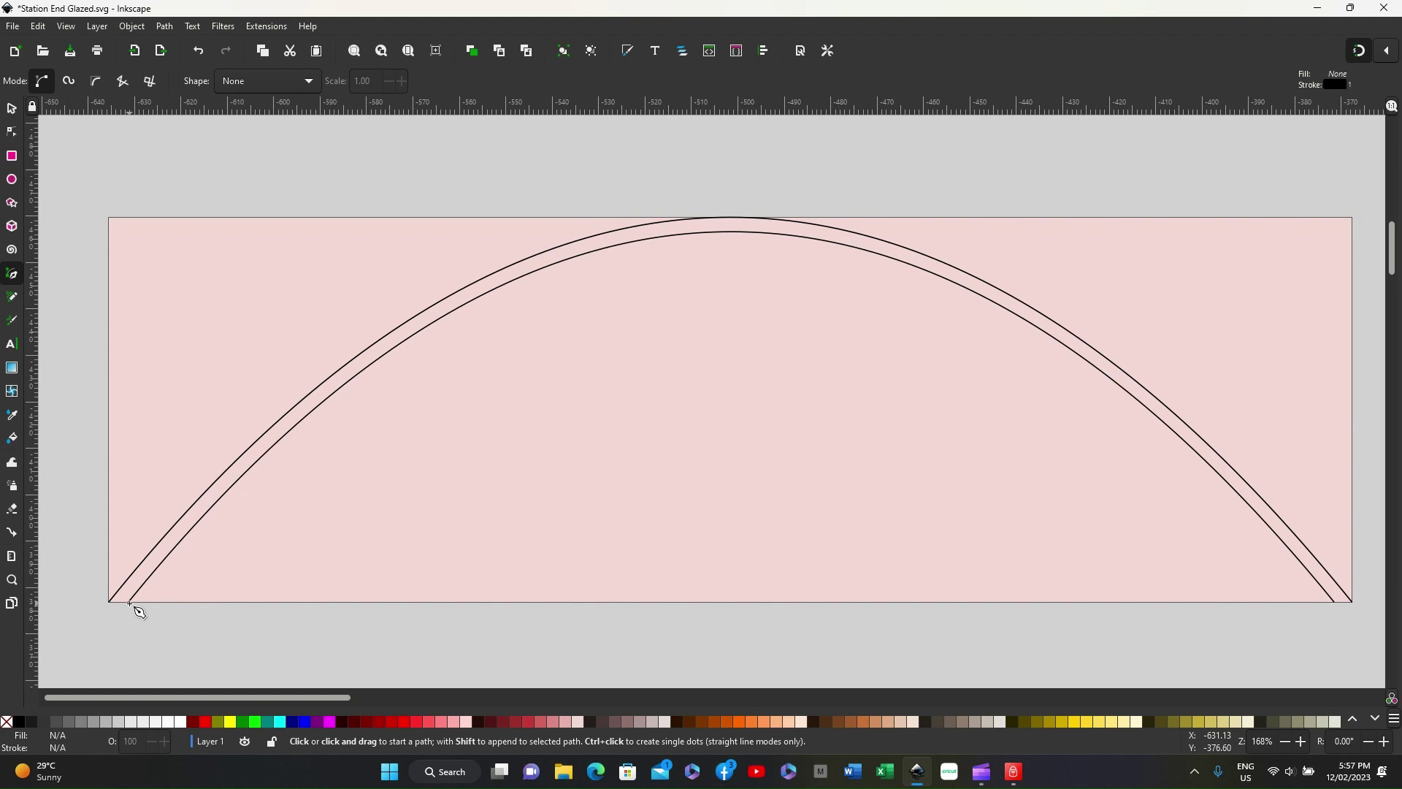
mouse_move(129, 604)
mouse_down()
mouse_move(232, 637)
mouse_move(884, 644)
mouse_move(1165, 633)
mouse_move(1334, 604)
mouse_up()
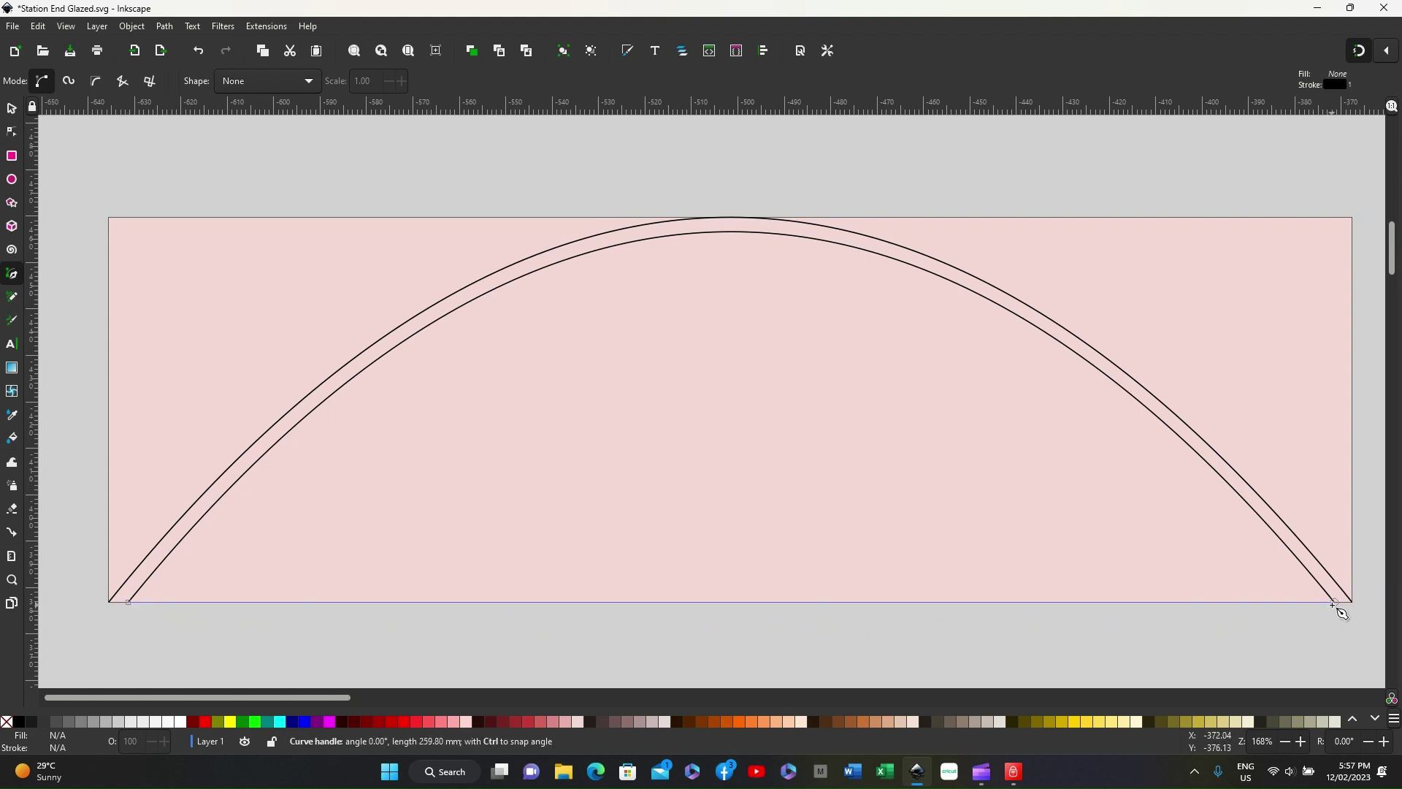
key(Return)
right_click(1318, 647)
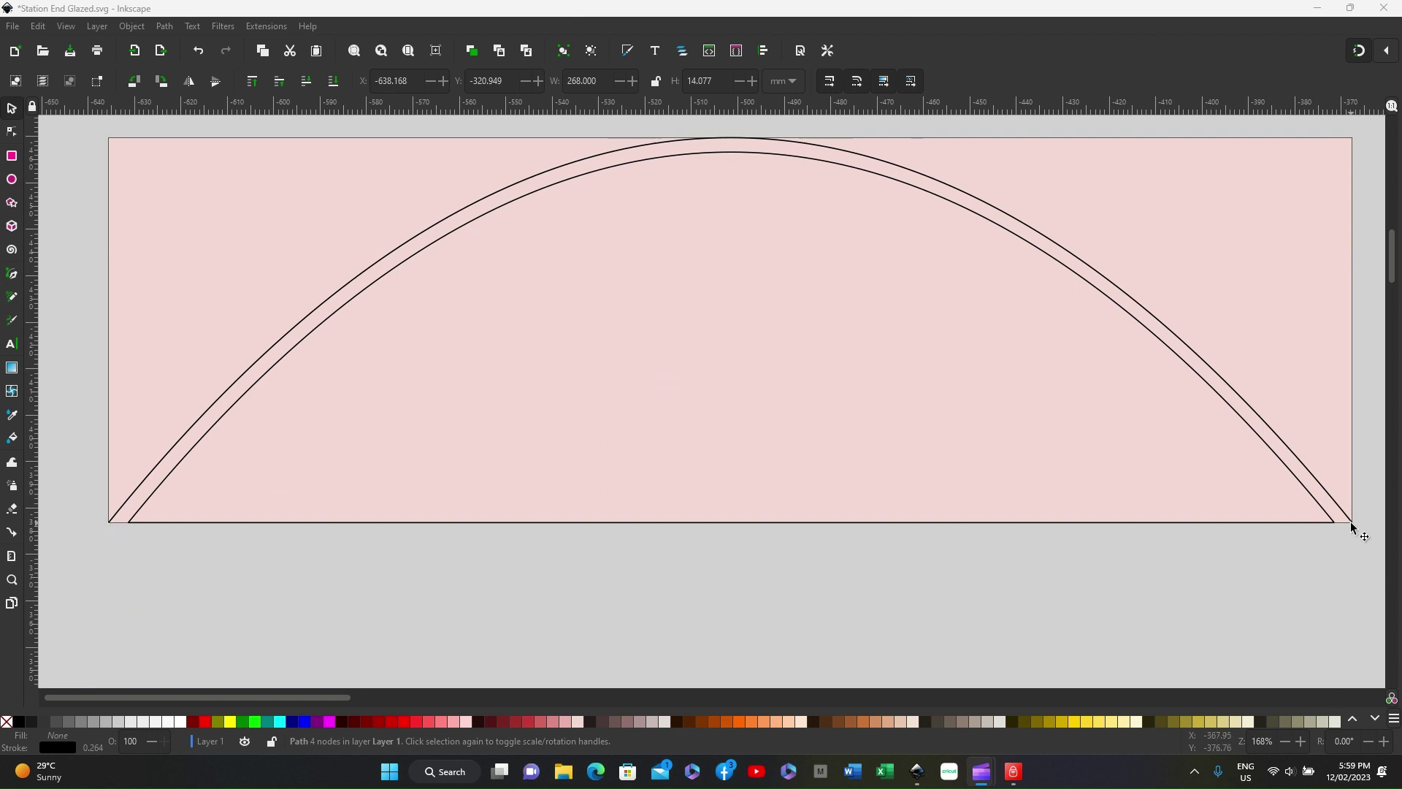
Step: Draw a 268 mm x 14 mm rectangle spanning the full width below the arched box
scroll(1075, 655, down, 2)
scroll(942, 602, down, 4)
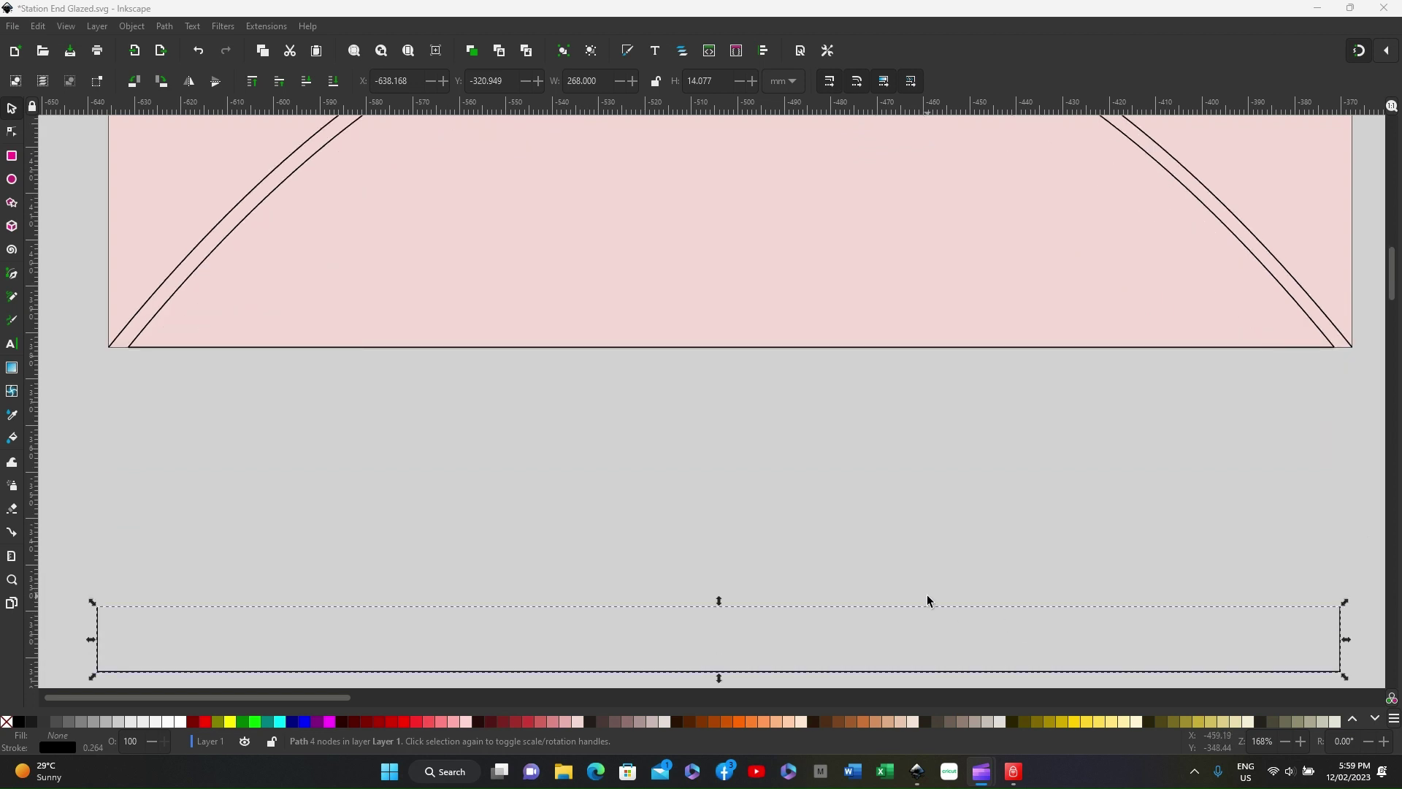
scroll(779, 643, down, 2)
click(776, 620)
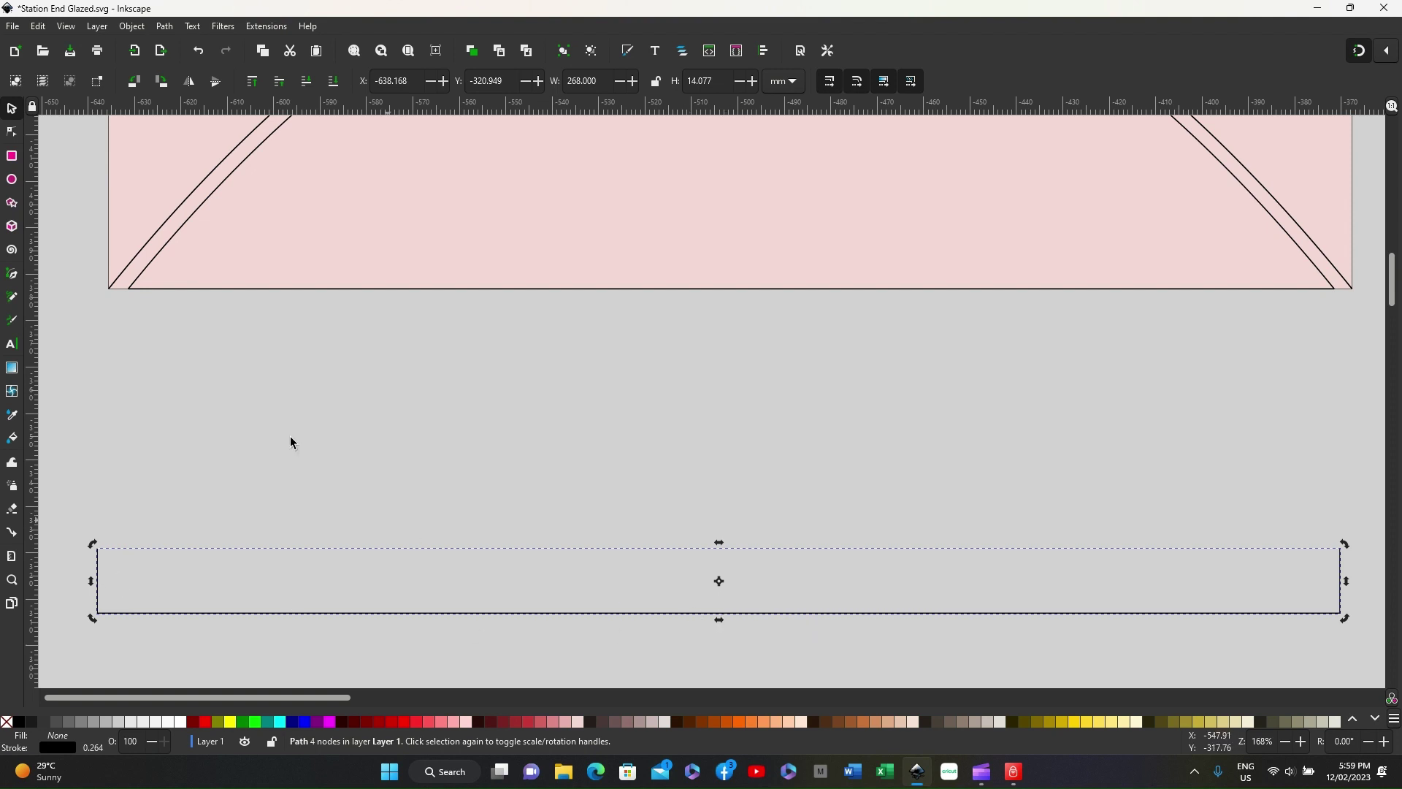
click(305, 504)
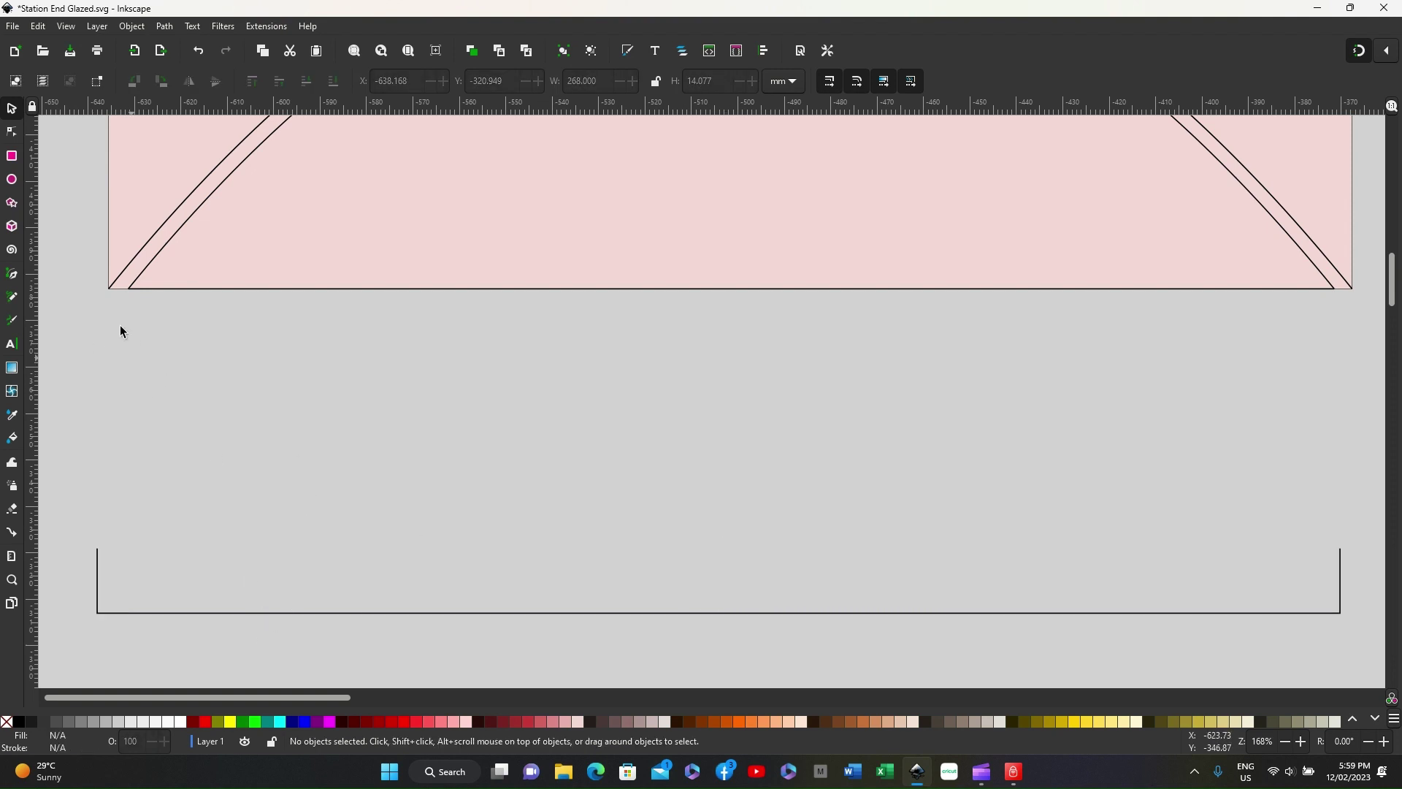
click(13, 157)
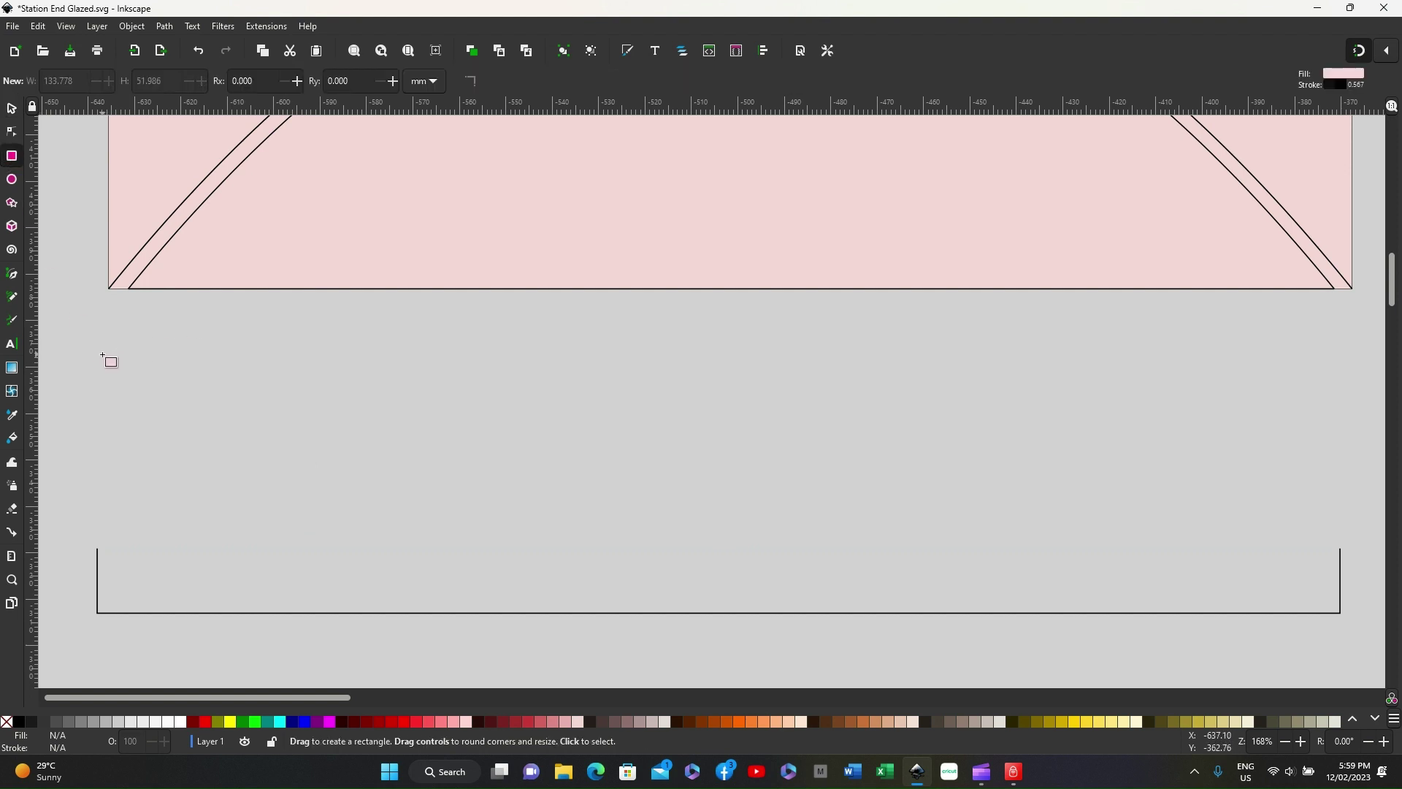
drag(102, 354, 365, 380)
mouse_move(634, 390)
mouse_down()
mouse_move(1352, 396)
mouse_move(1351, 418)
mouse_up()
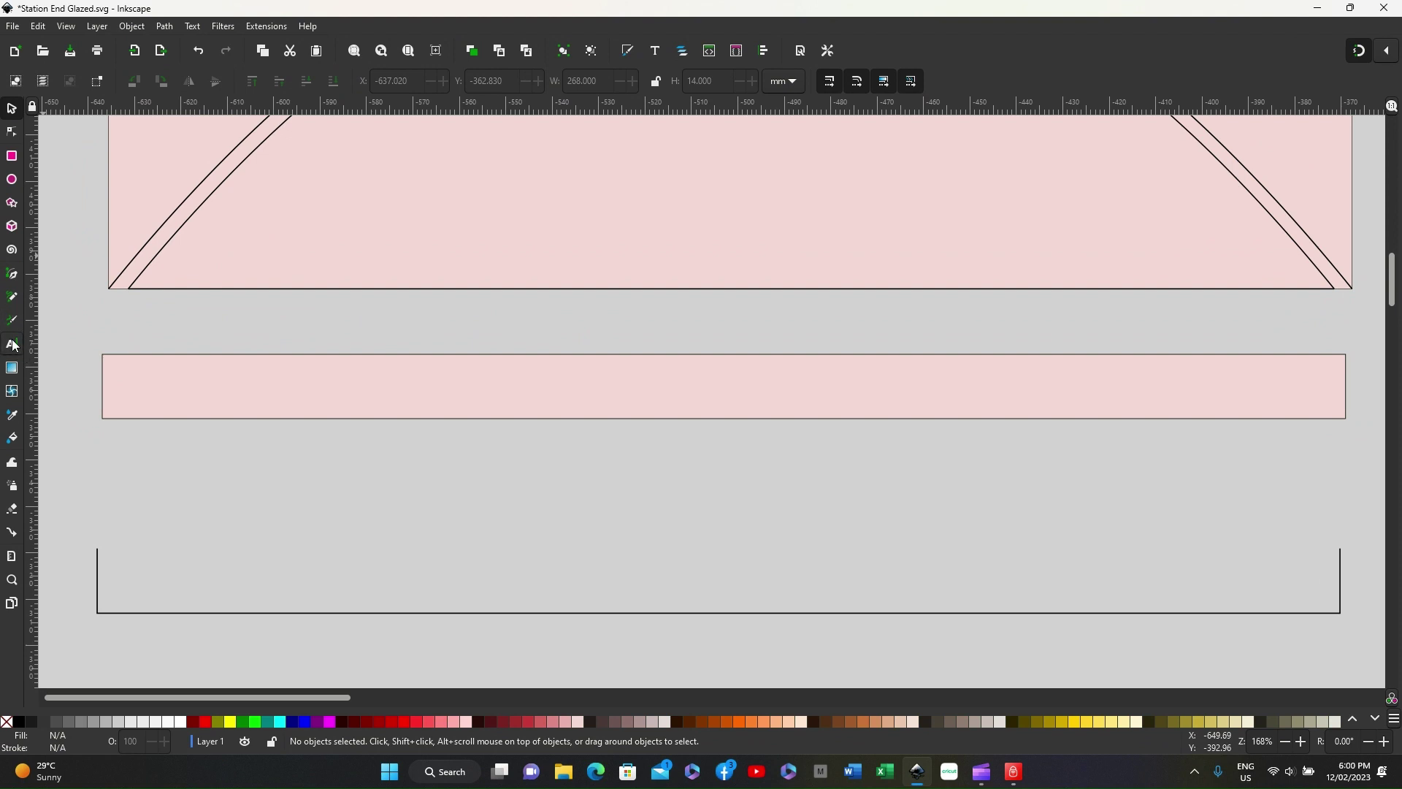
Step: Trace the pink base rectangle's left, bottom and right edges as an open Pen path
click(12, 274)
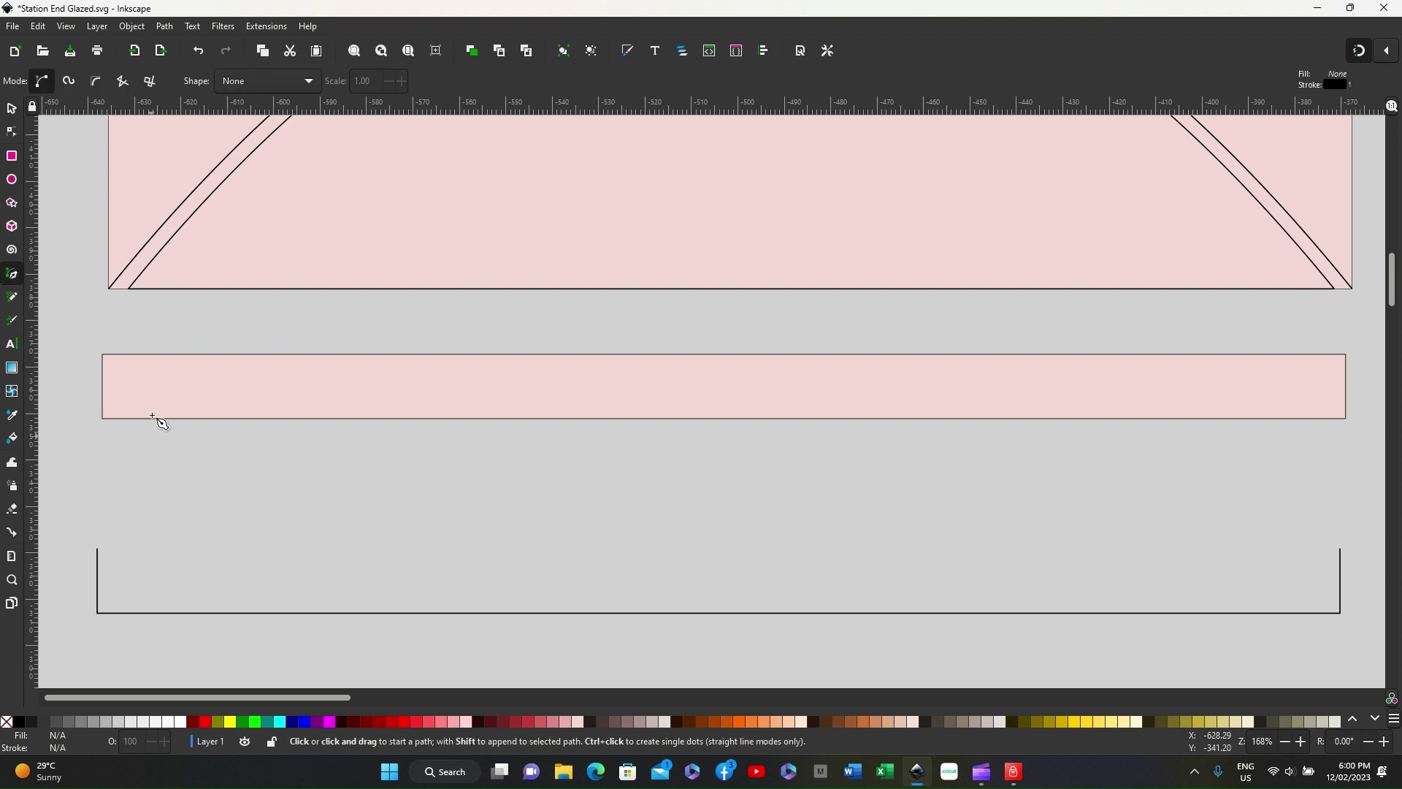
click(101, 355)
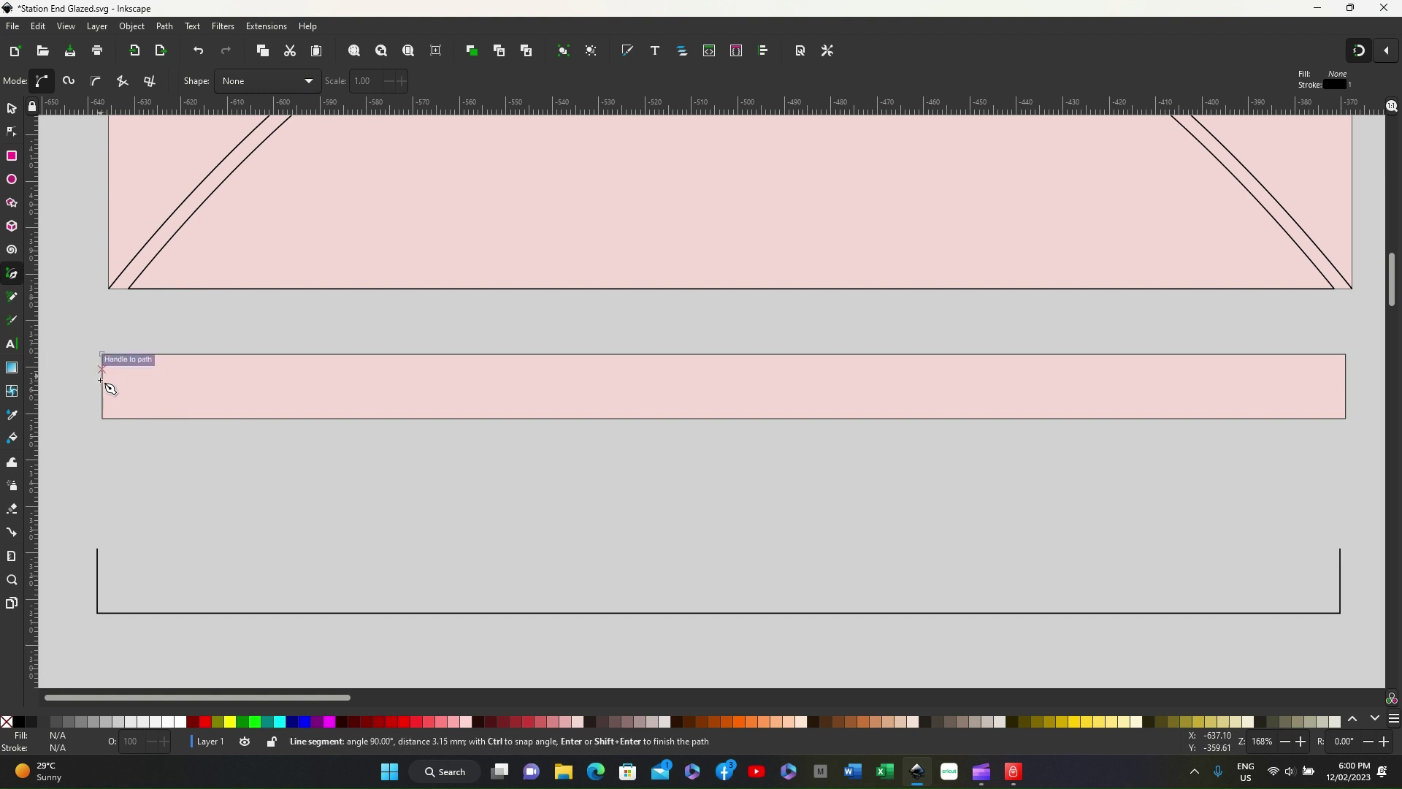
click(103, 418)
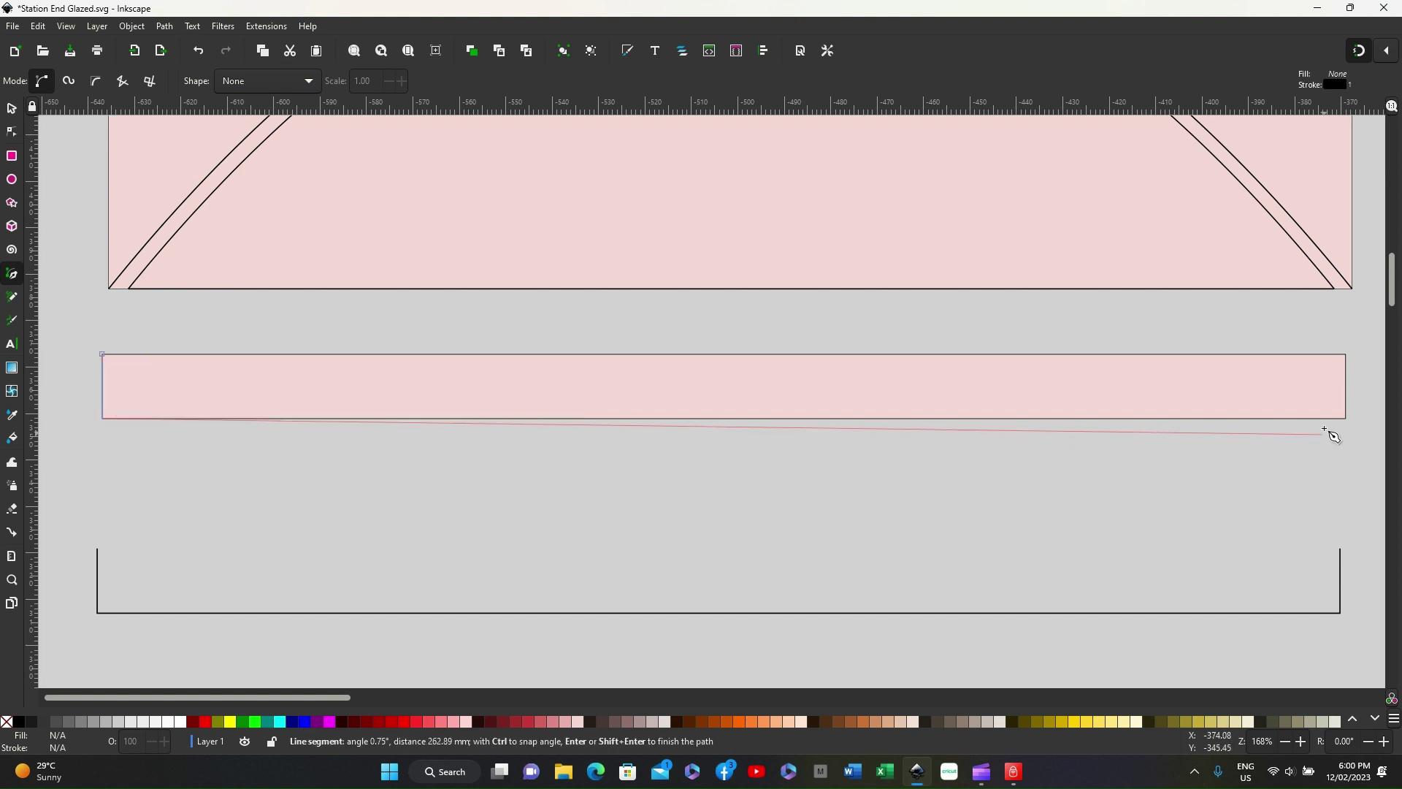
click(1346, 418)
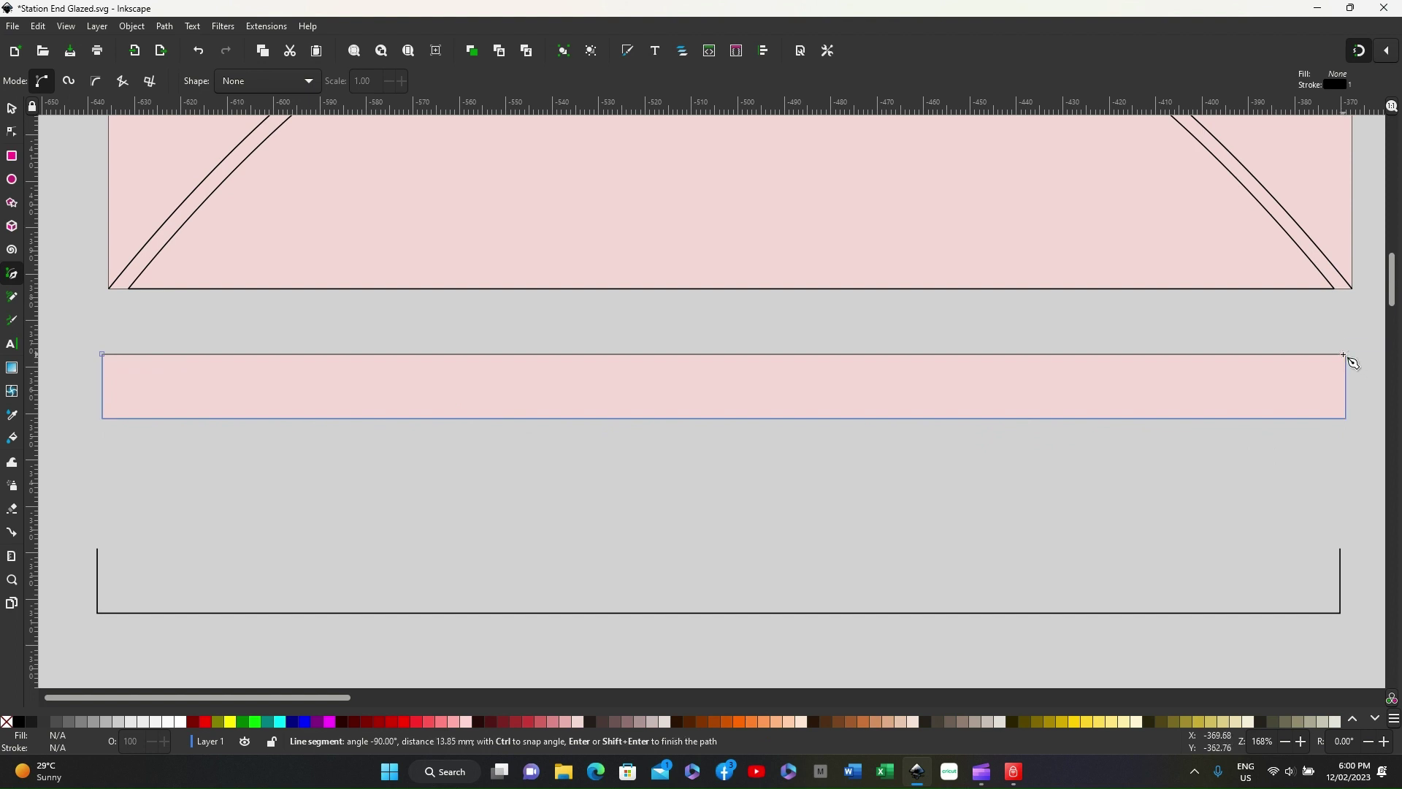
click(1344, 355)
right_click(1343, 354)
key(Escape)
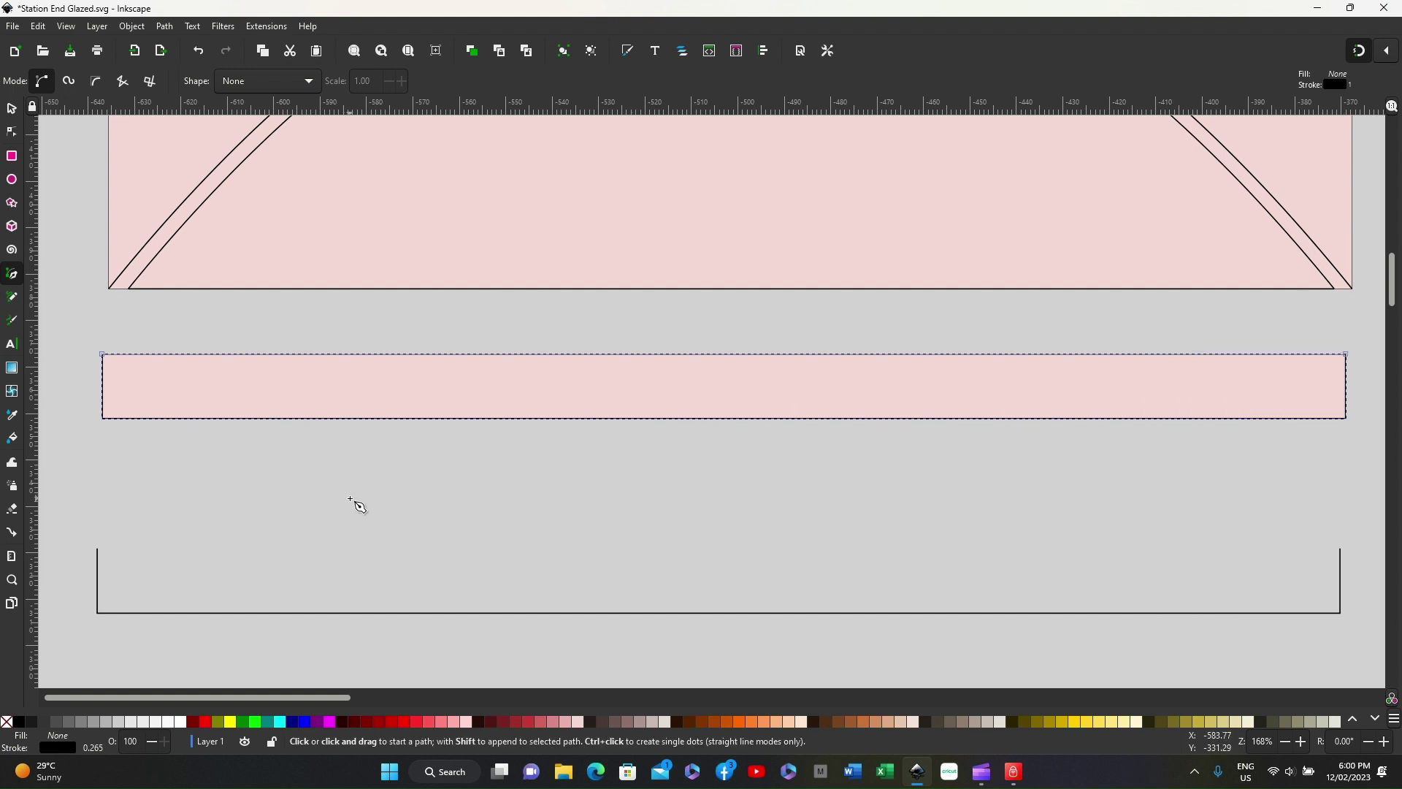
Step: Delete the pink base rectangle and move the outline up directly beneath the arch
click(573, 384)
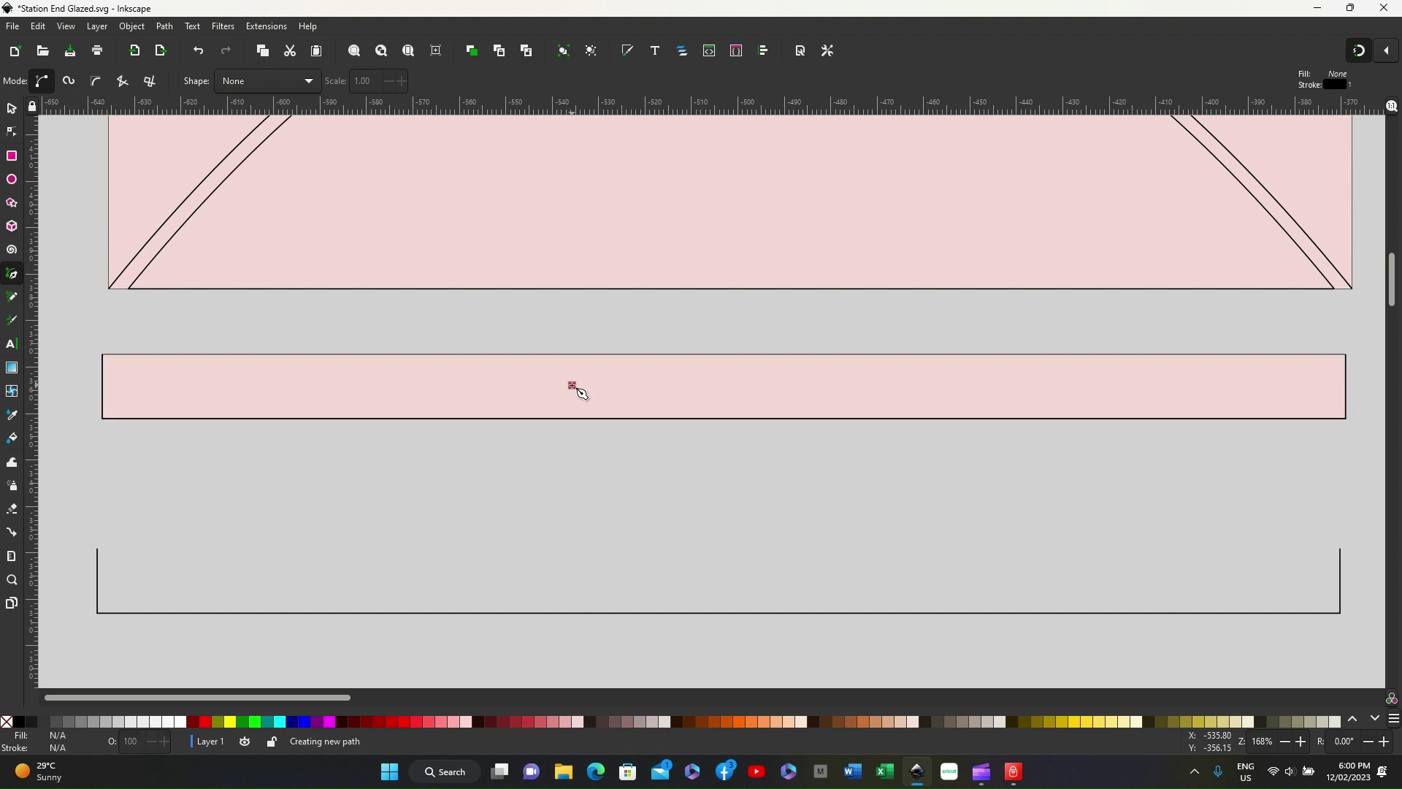
click(11, 109)
click(504, 384)
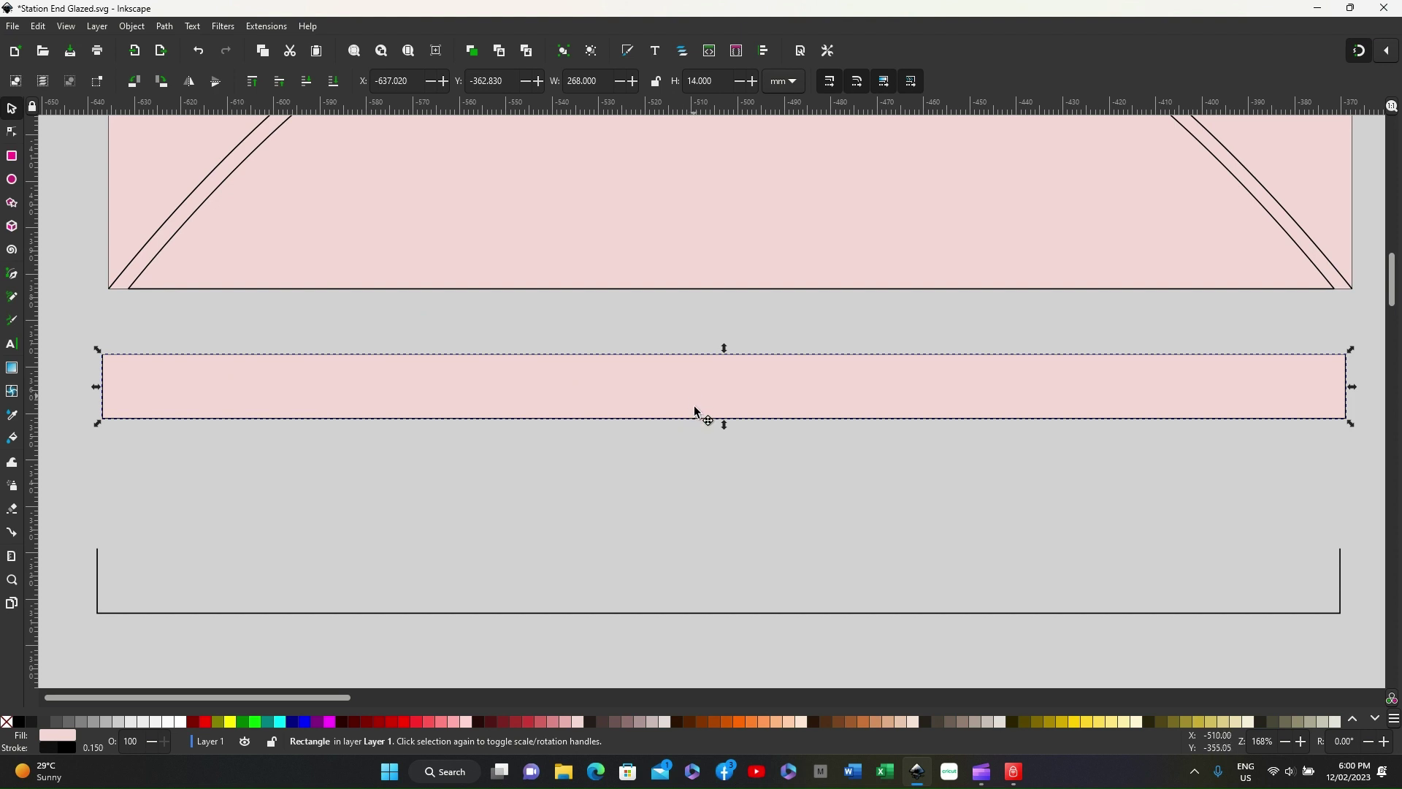
drag(694, 406, 691, 505)
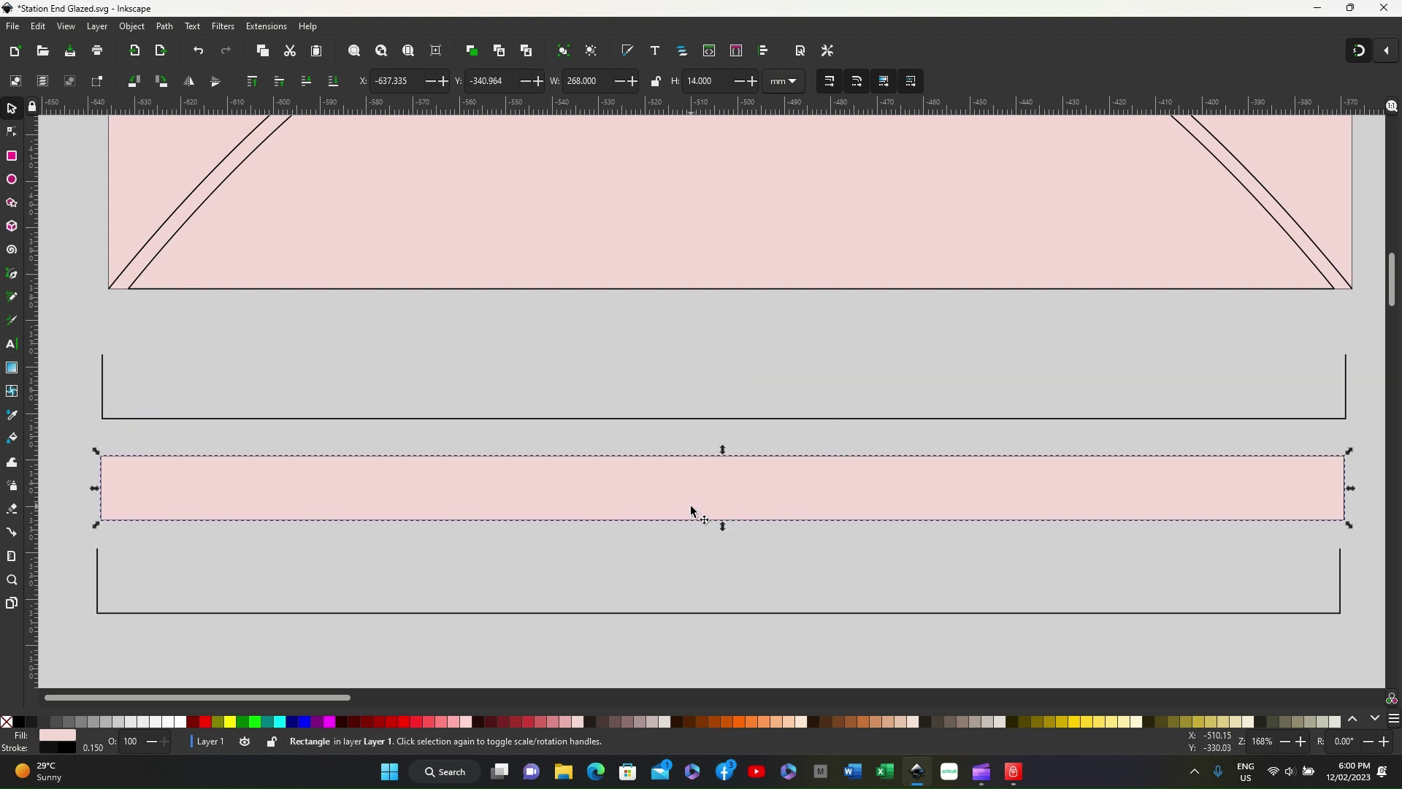
key(Delete)
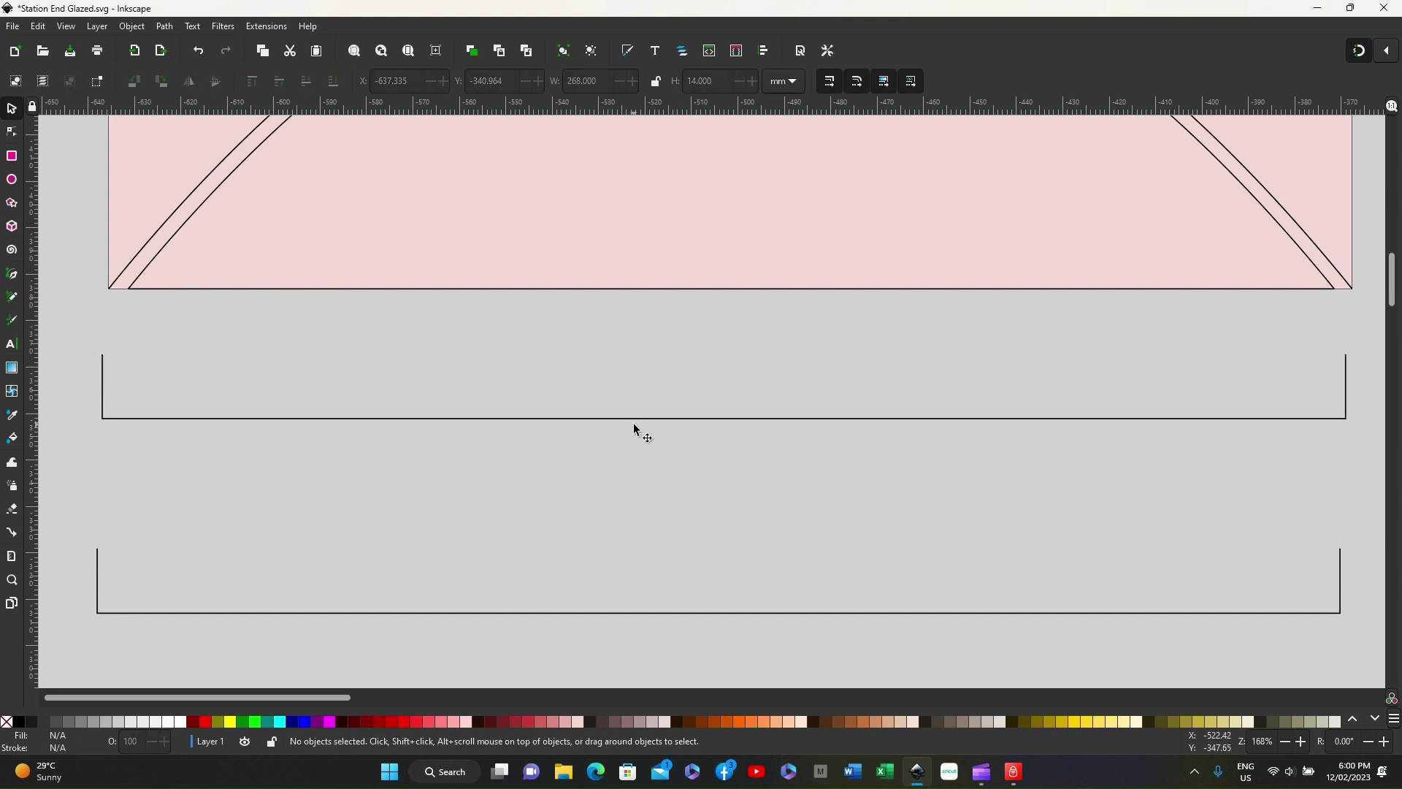
drag(634, 424, 641, 370)
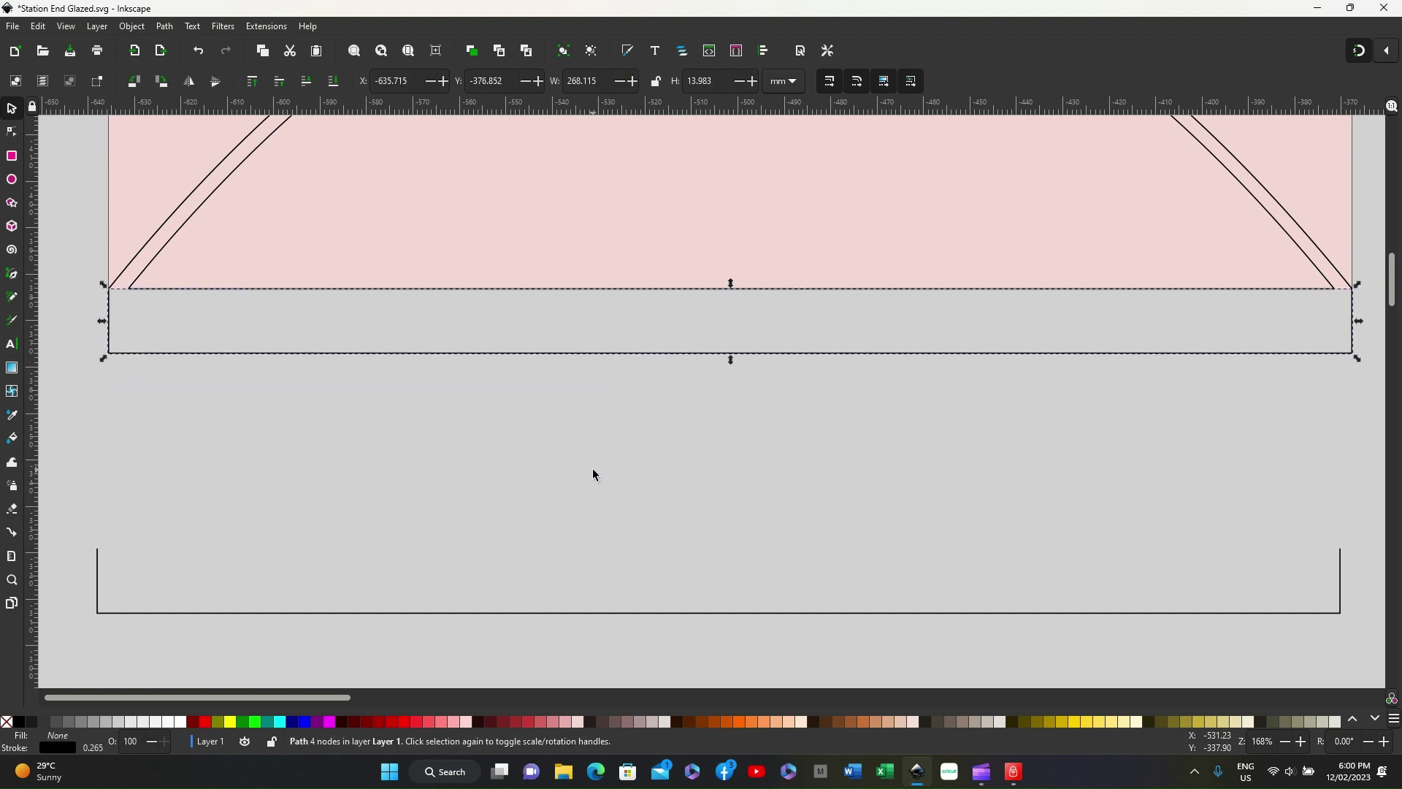
Step: Deselect the placed base outline and scroll up to show the nine pink window bars
click(593, 468)
scroll(515, 547, up, 6)
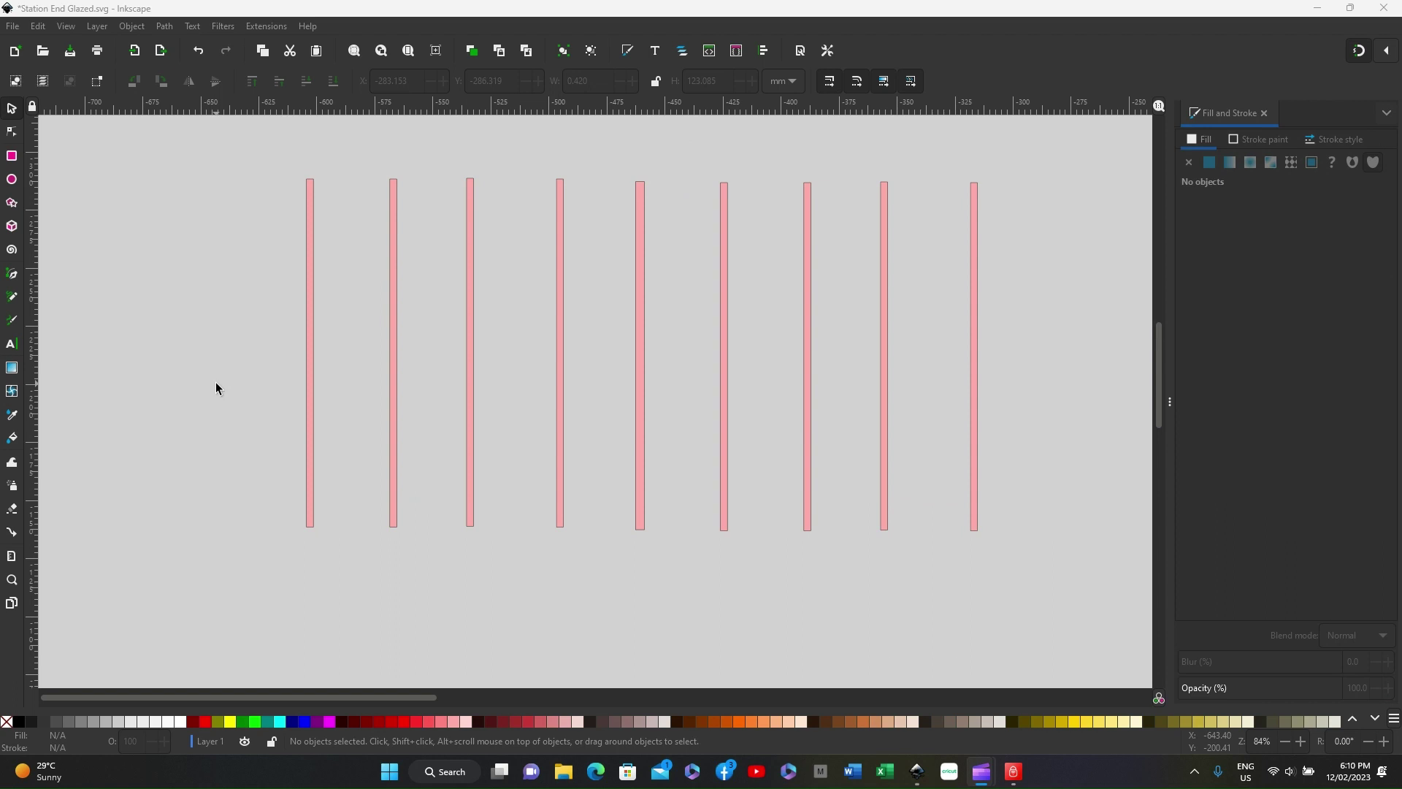
Step: Compare the fourth and fifth bars' widths, then box-select all nine pink bars
click(560, 288)
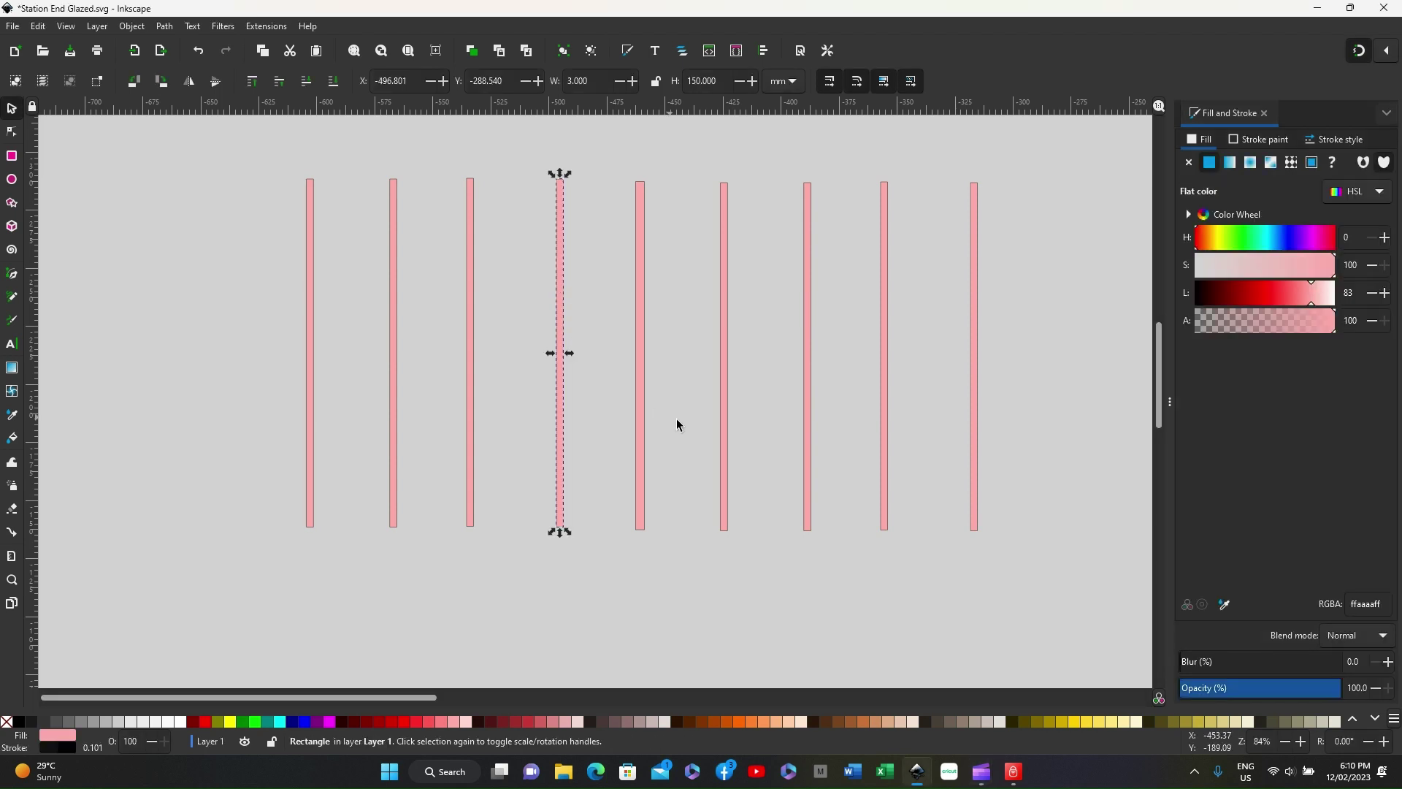
click(641, 314)
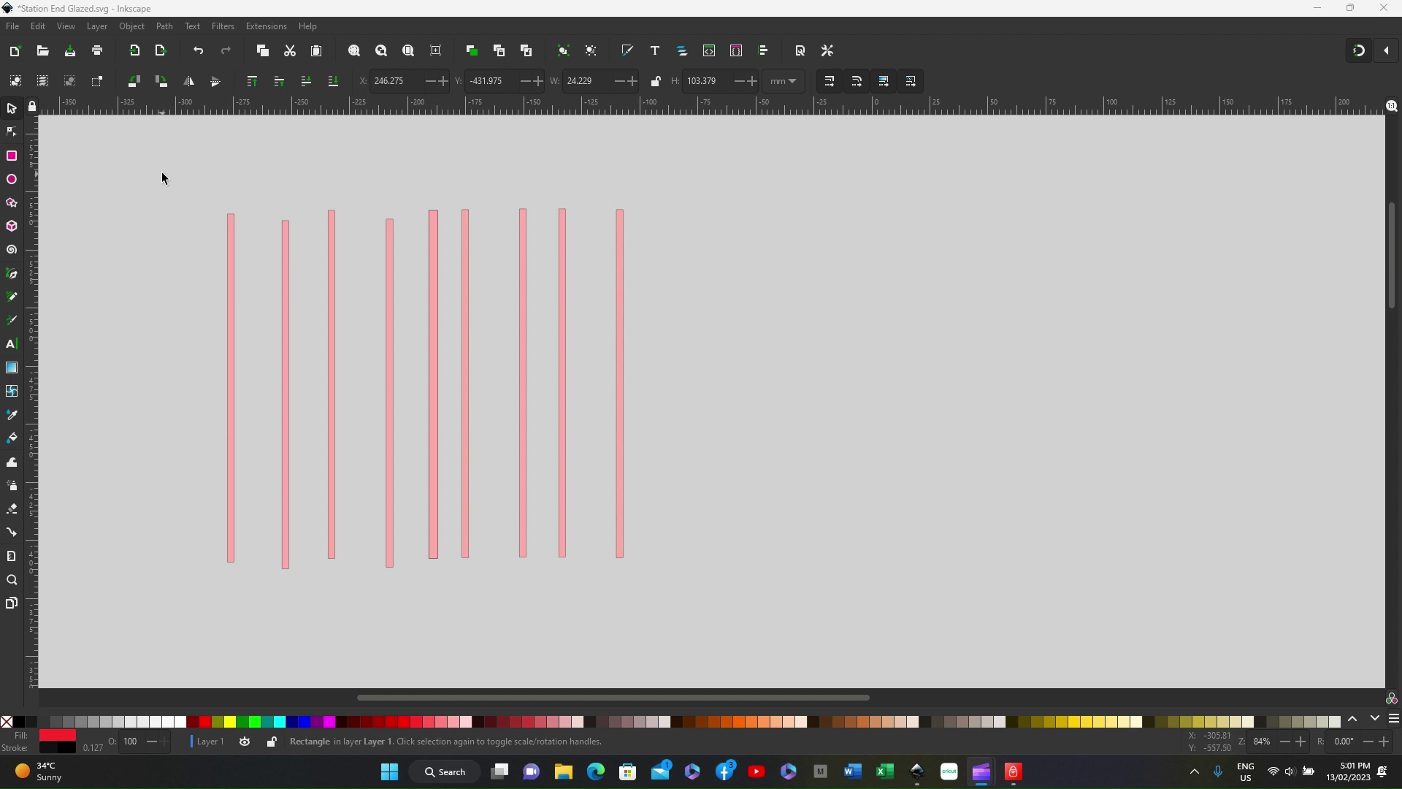
drag(156, 171, 695, 641)
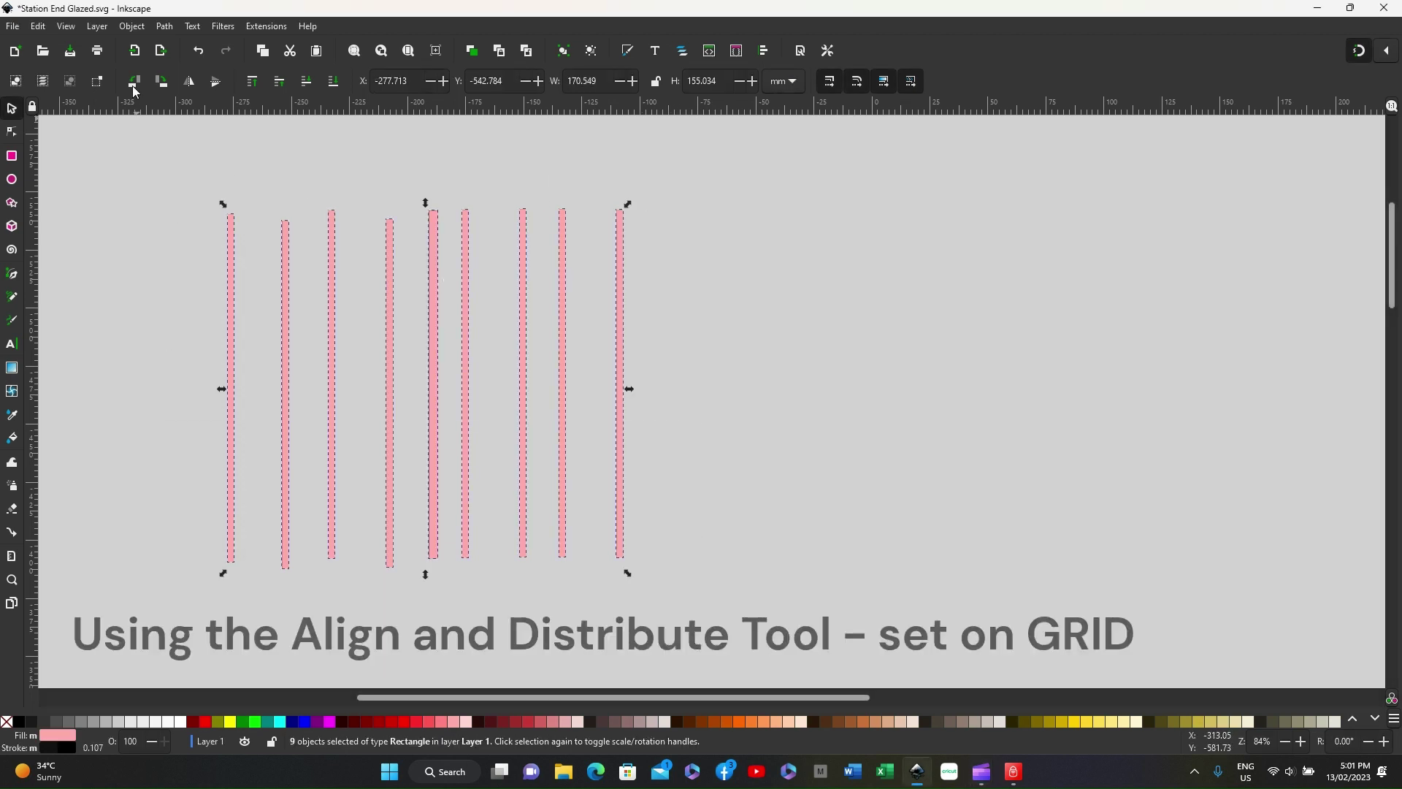
Step: Arrange the nine pink bars in a 1-row, 9-column grid with 23 mm spacing
click(131, 26)
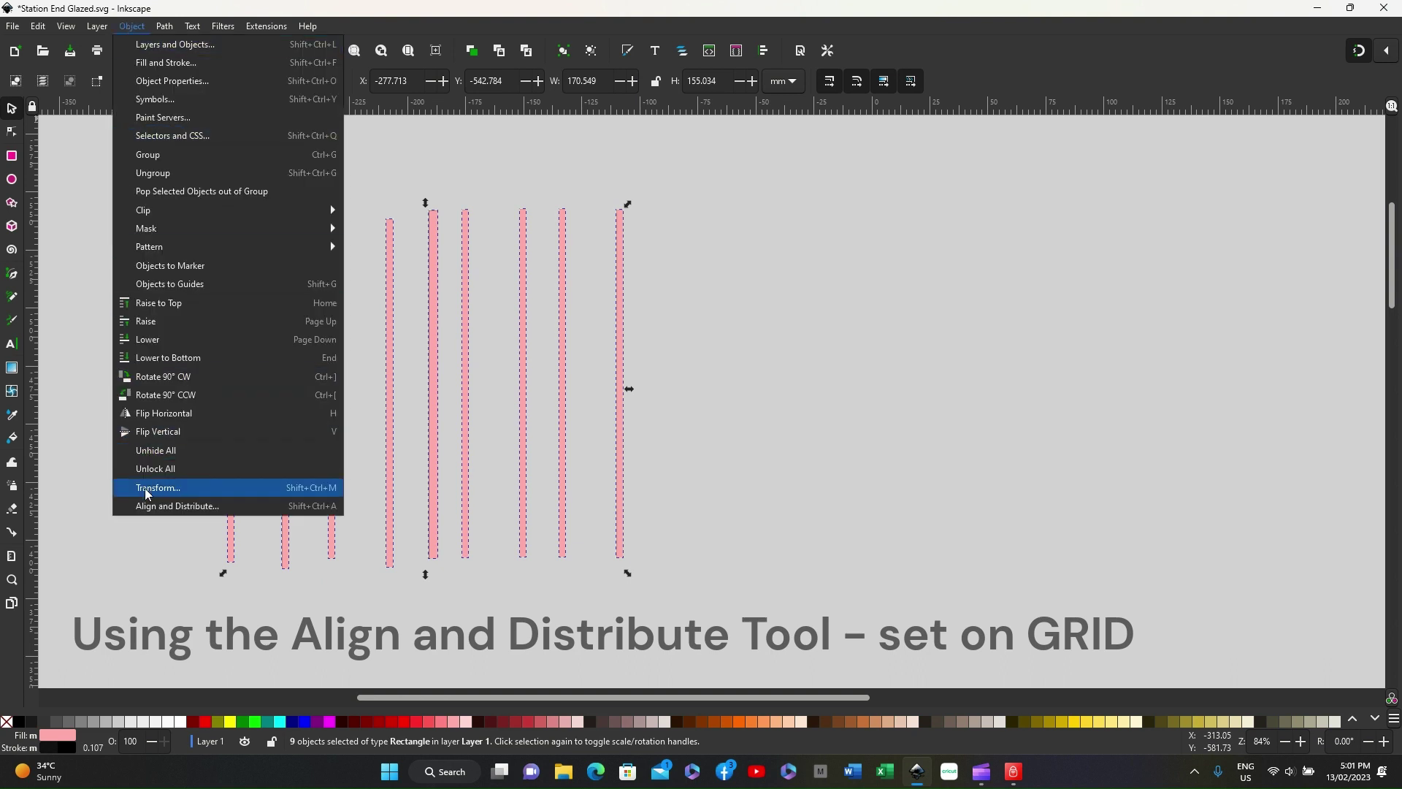
click(153, 509)
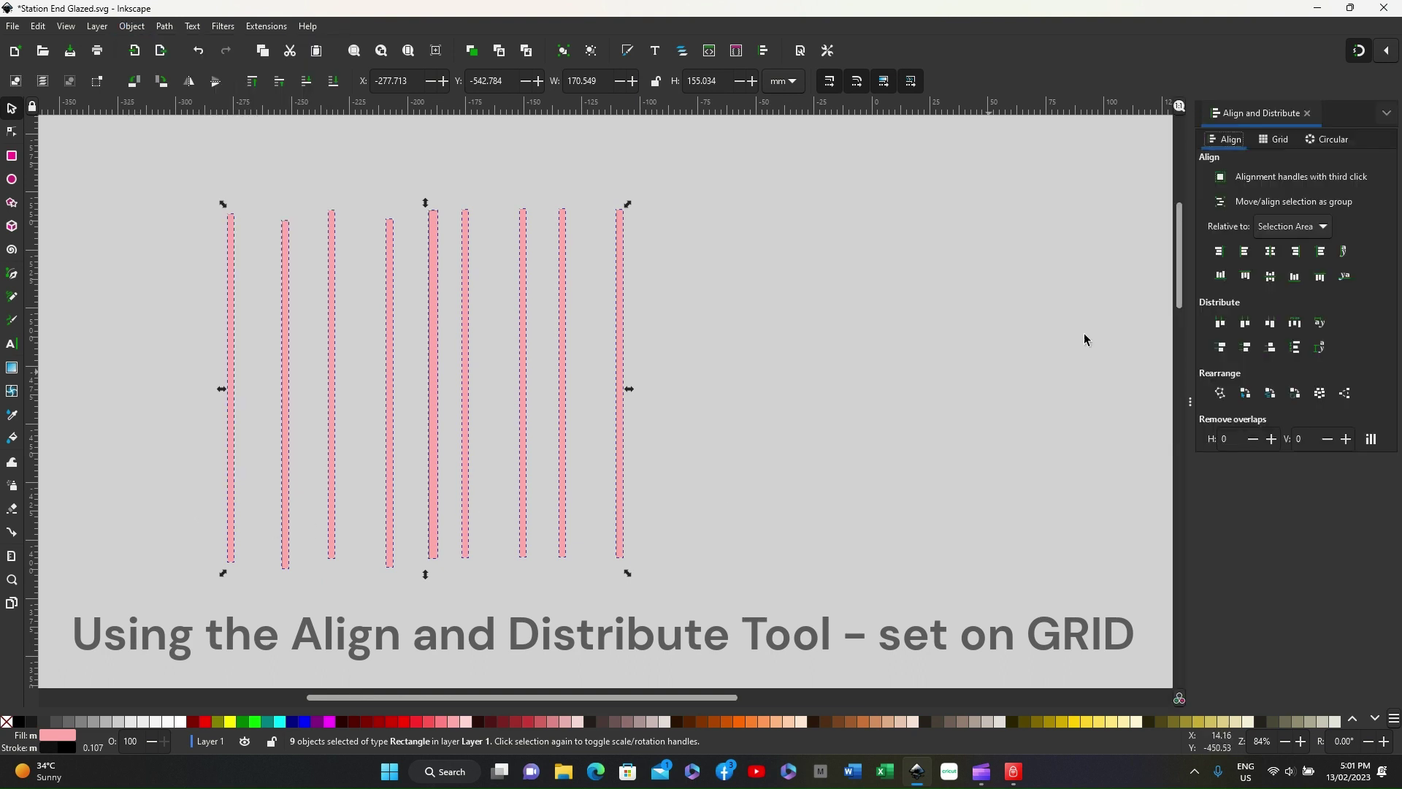
click(1278, 140)
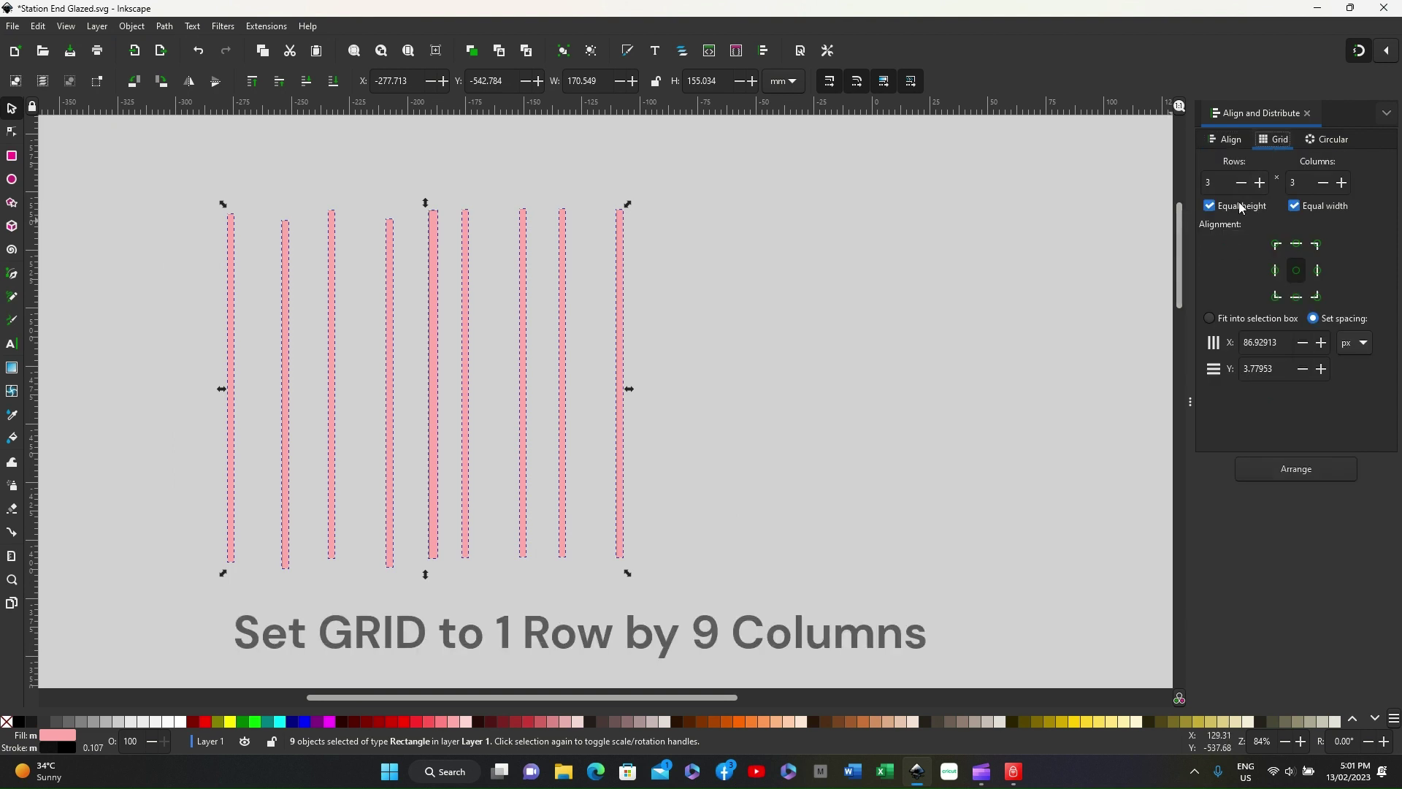
click(1342, 182)
click(1342, 182)
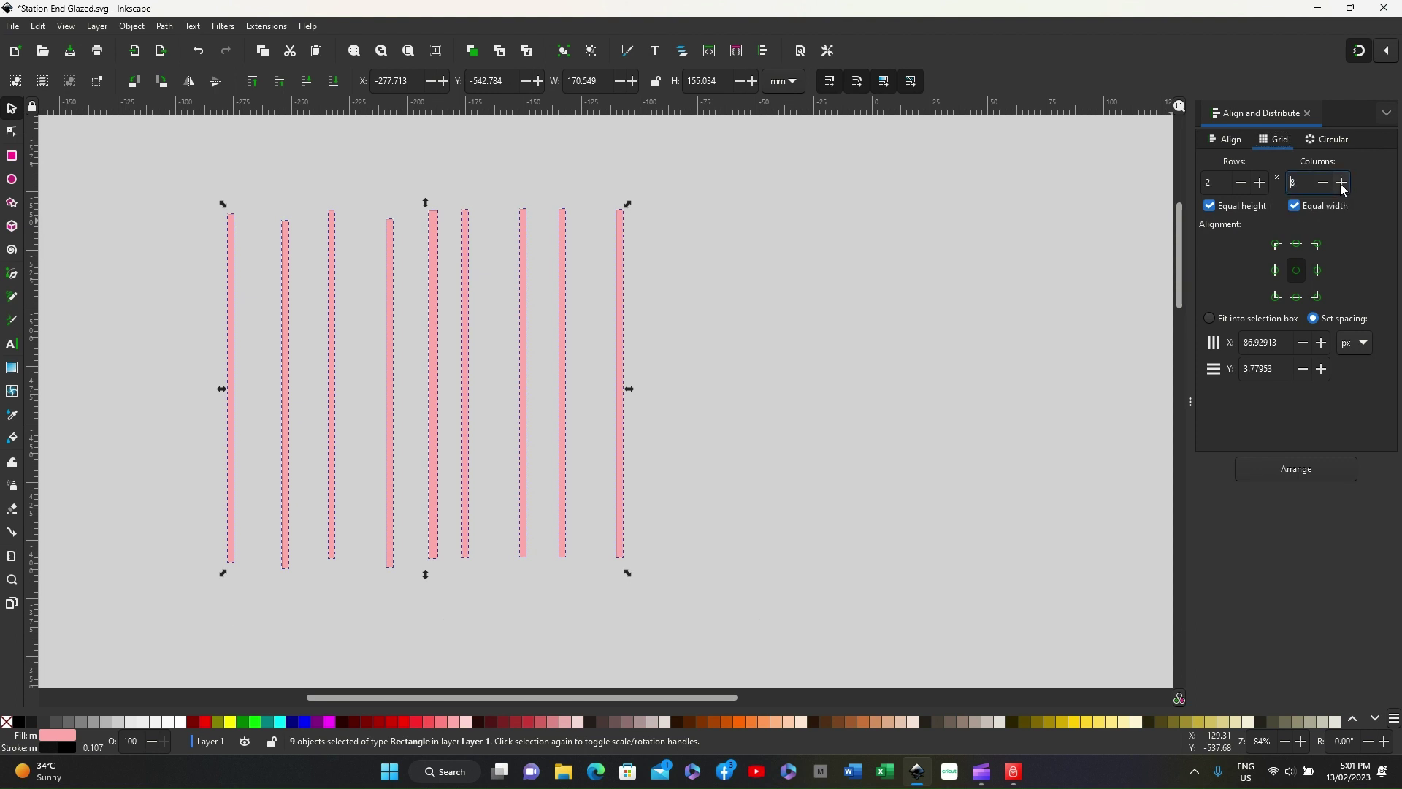
click(1342, 183)
click(1364, 344)
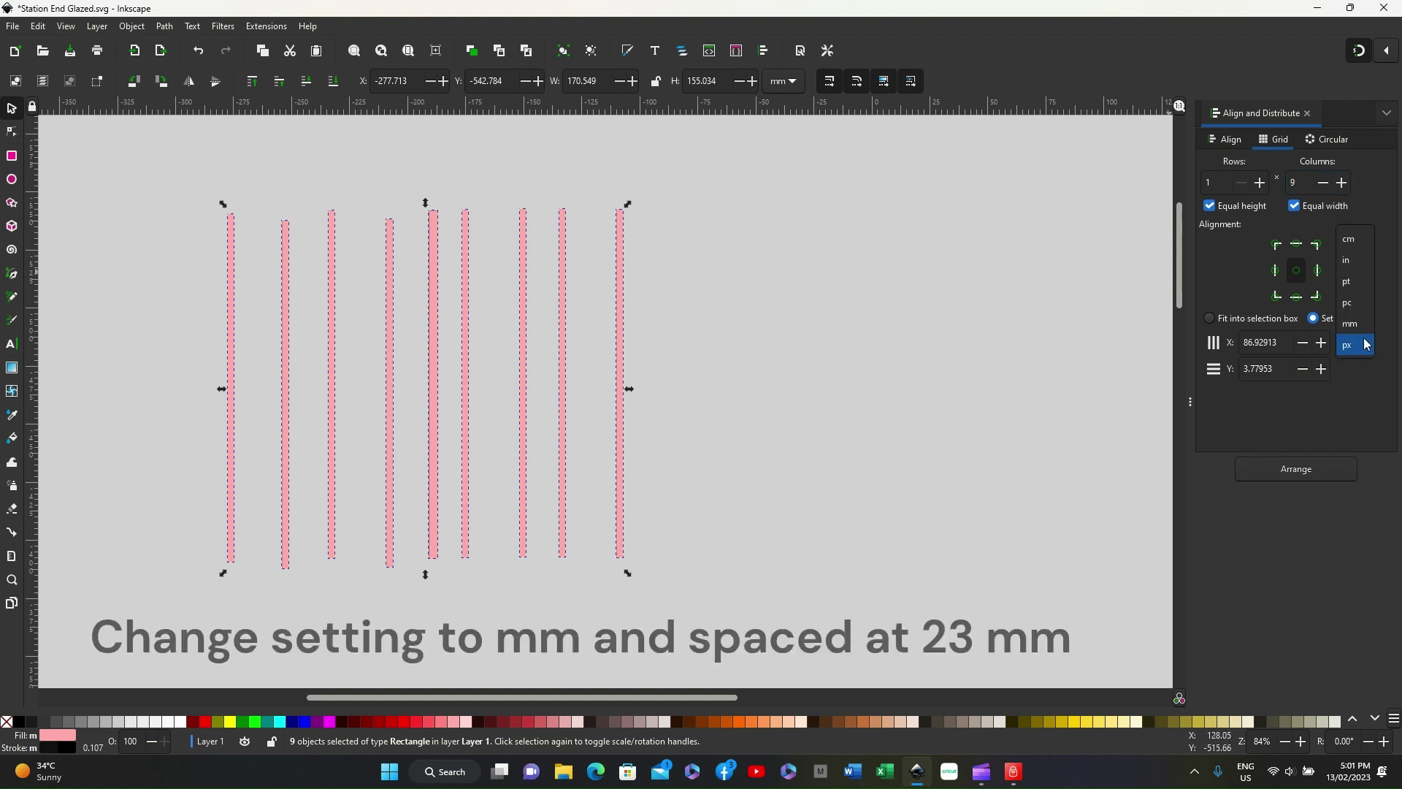
click(1350, 324)
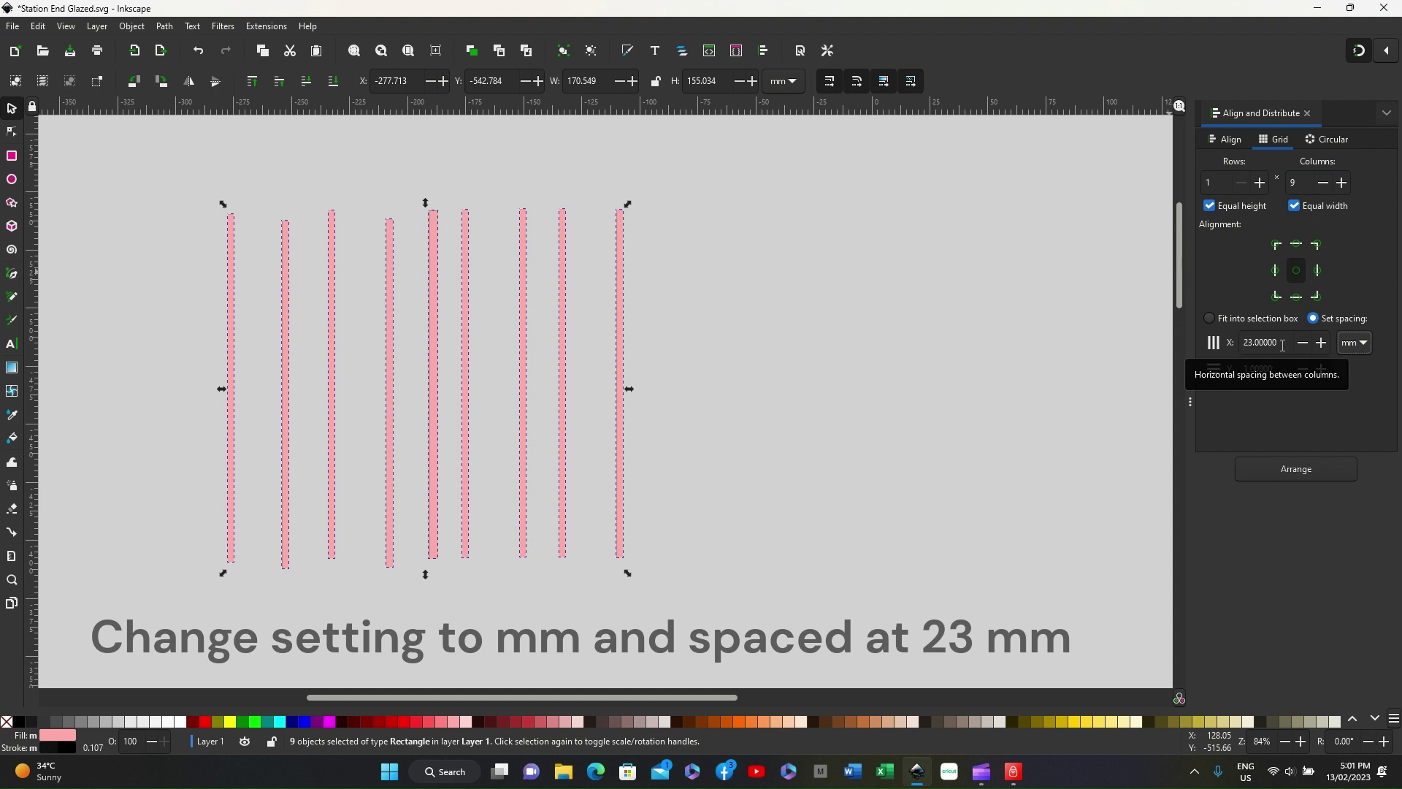
click(1295, 471)
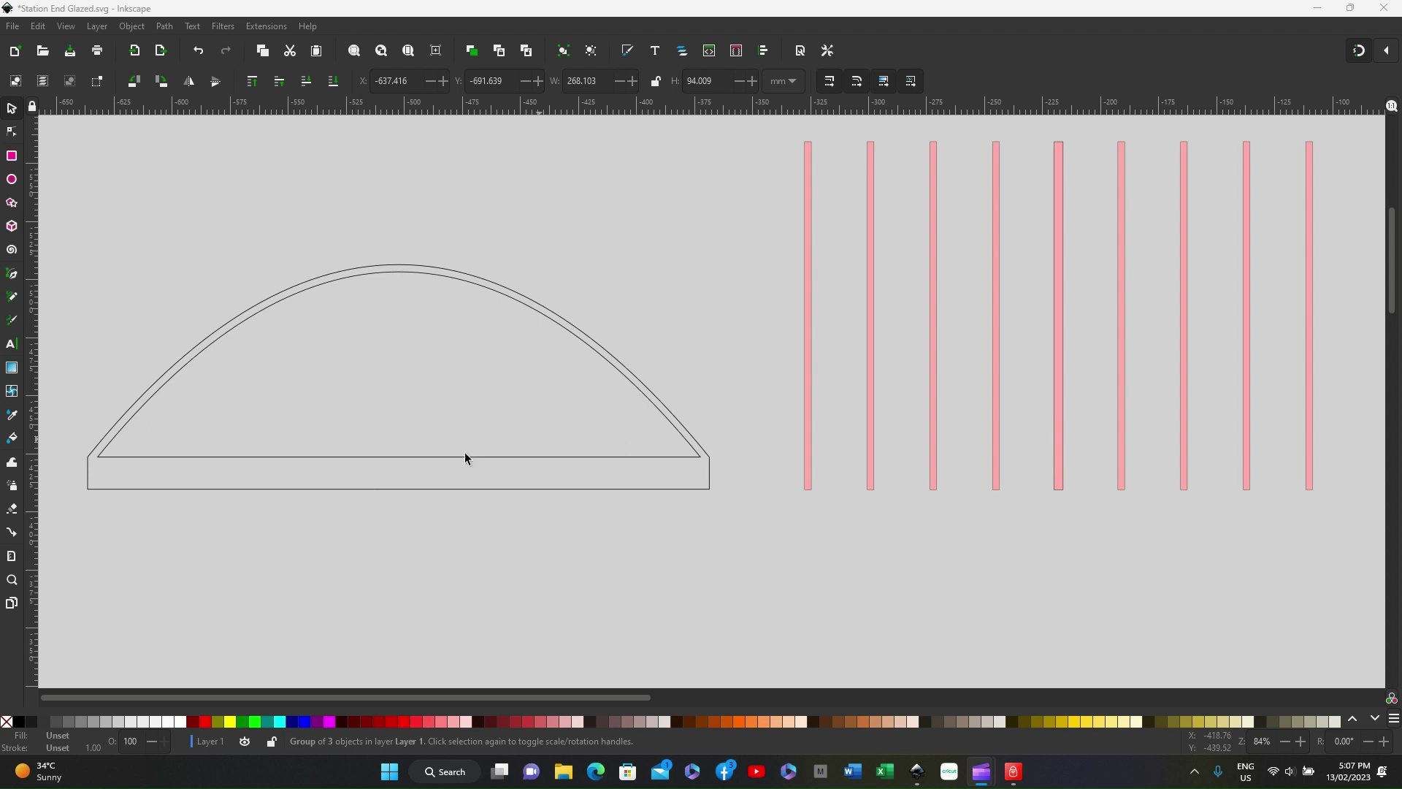
Step: Draw a roughly 45.7 mm vertical line down from the base's bottom midpoint with the Pen tool
click(12, 110)
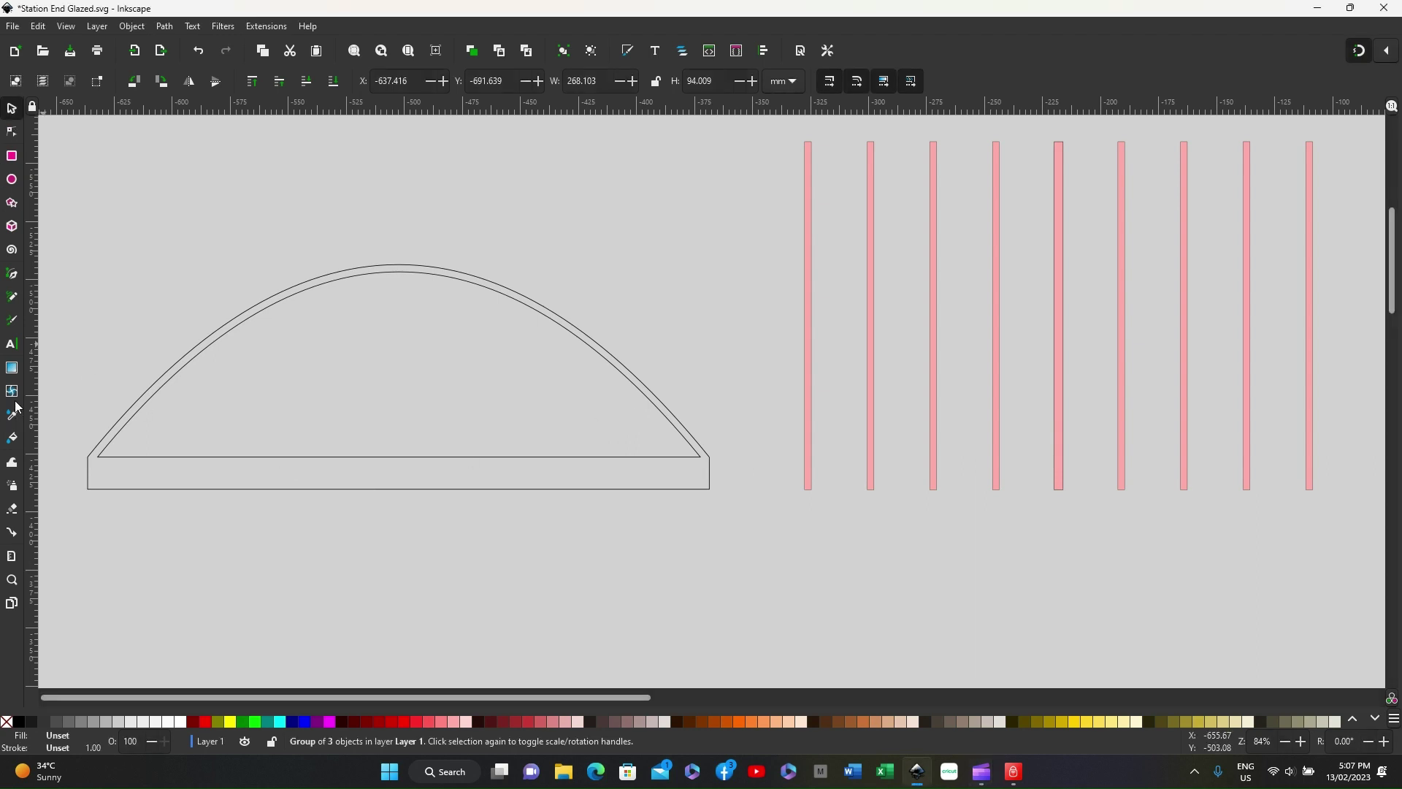
click(12, 274)
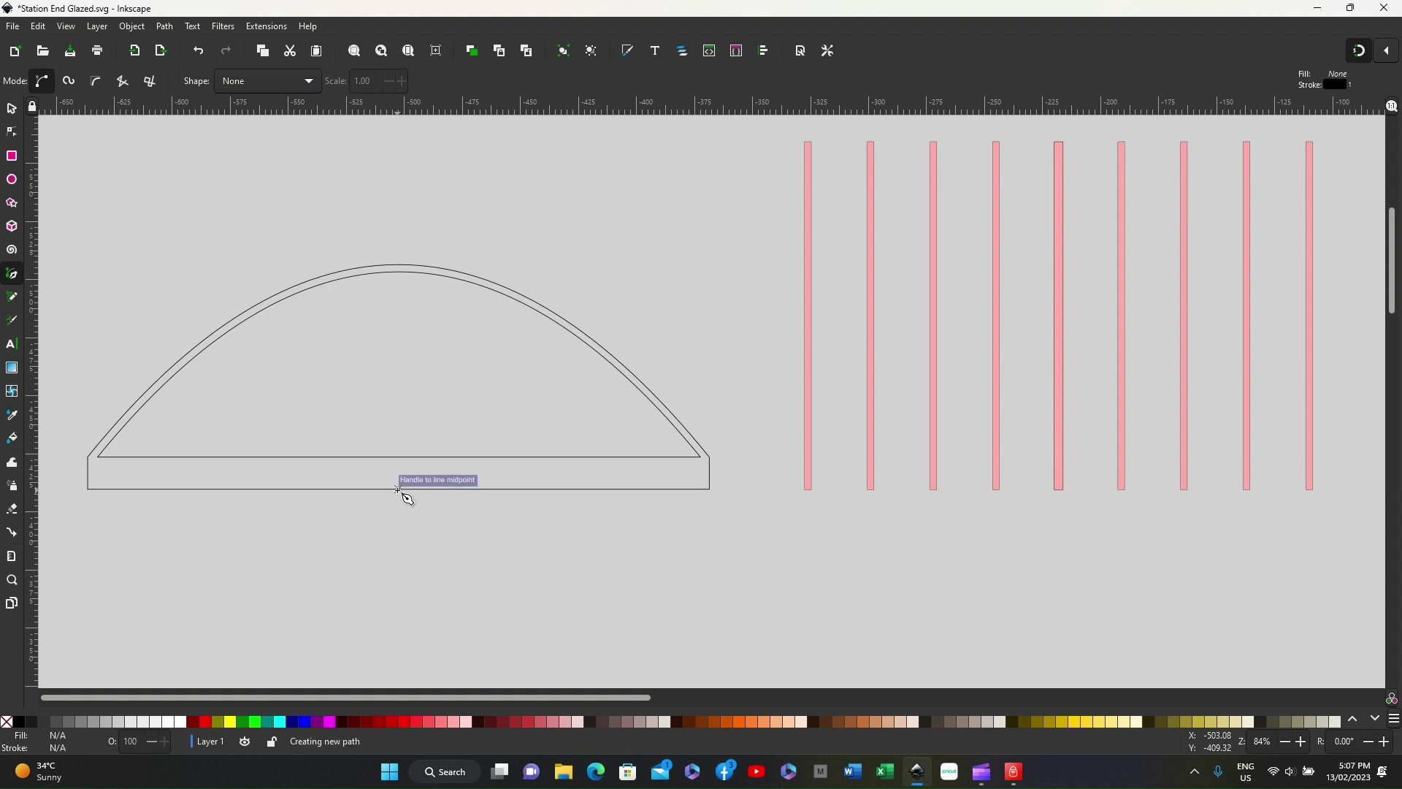
drag(401, 497, 398, 596)
right_click(398, 596)
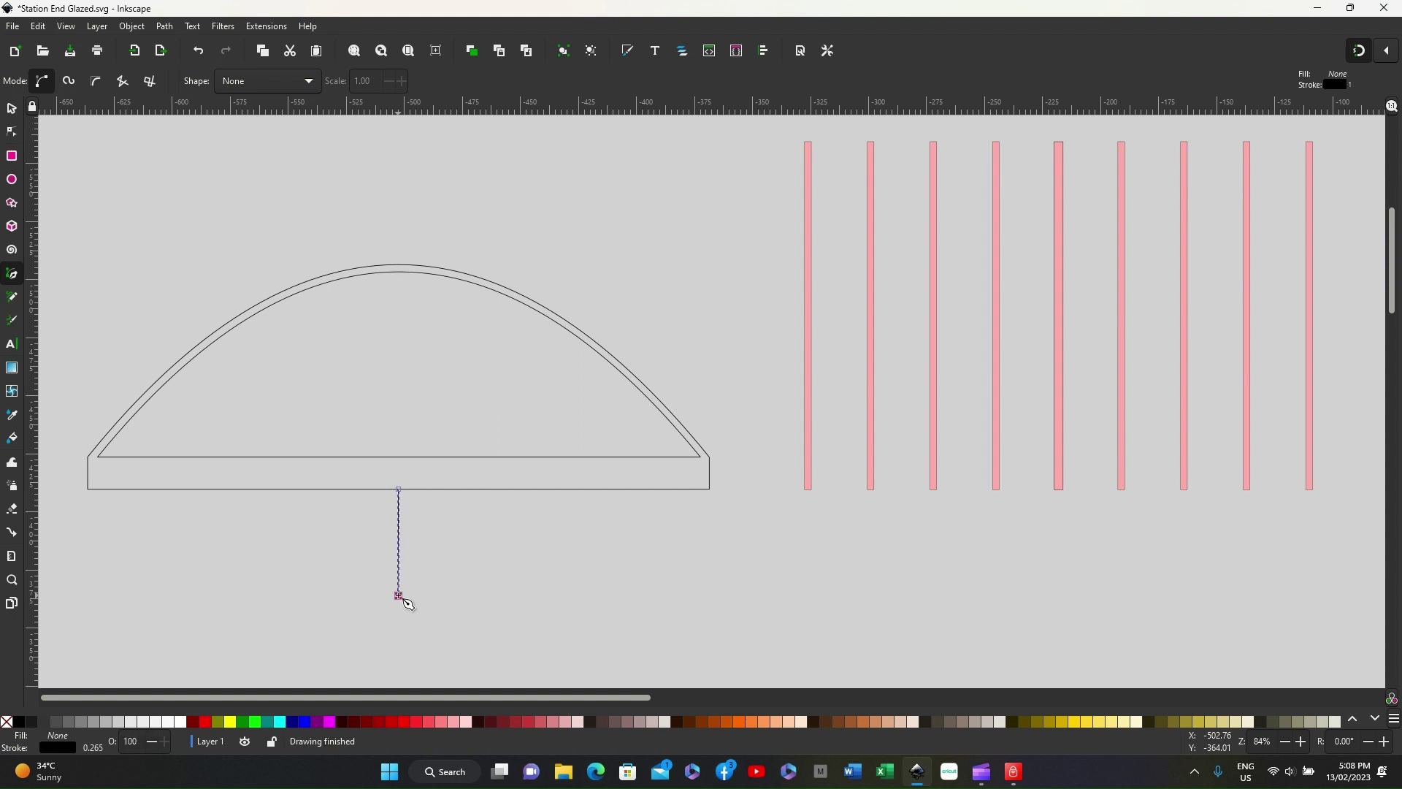
right_click(398, 596)
key(Escape)
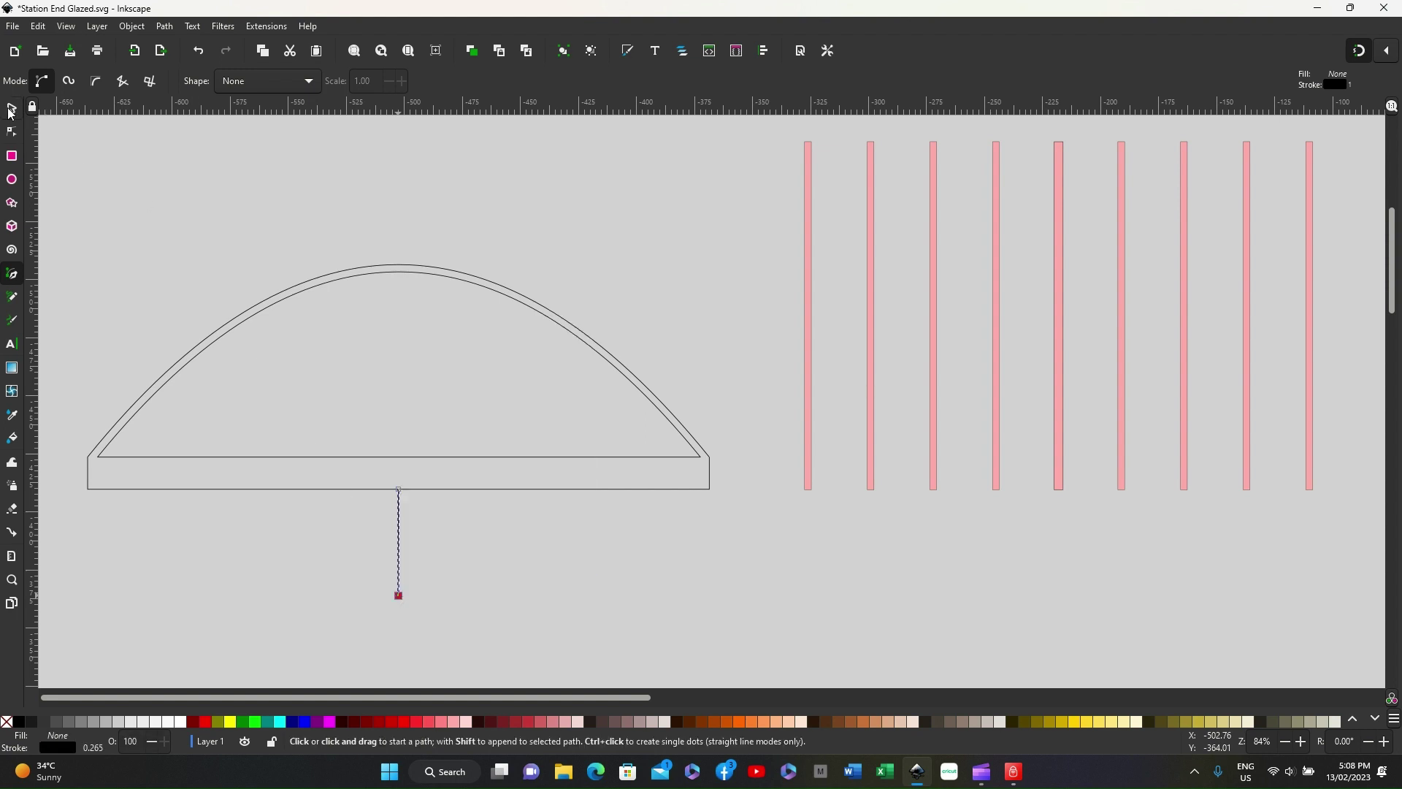
key(Escape)
click(321, 556)
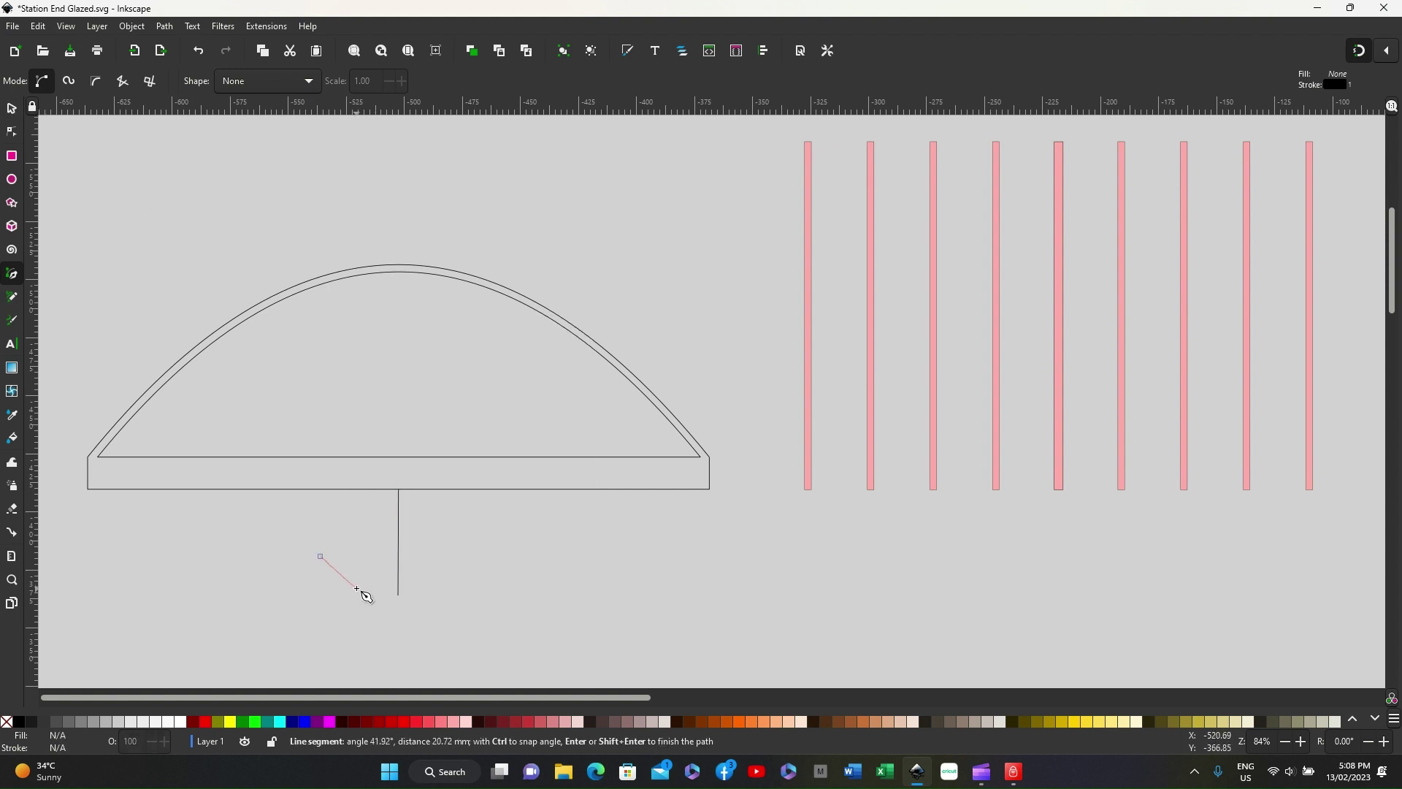
click(12, 109)
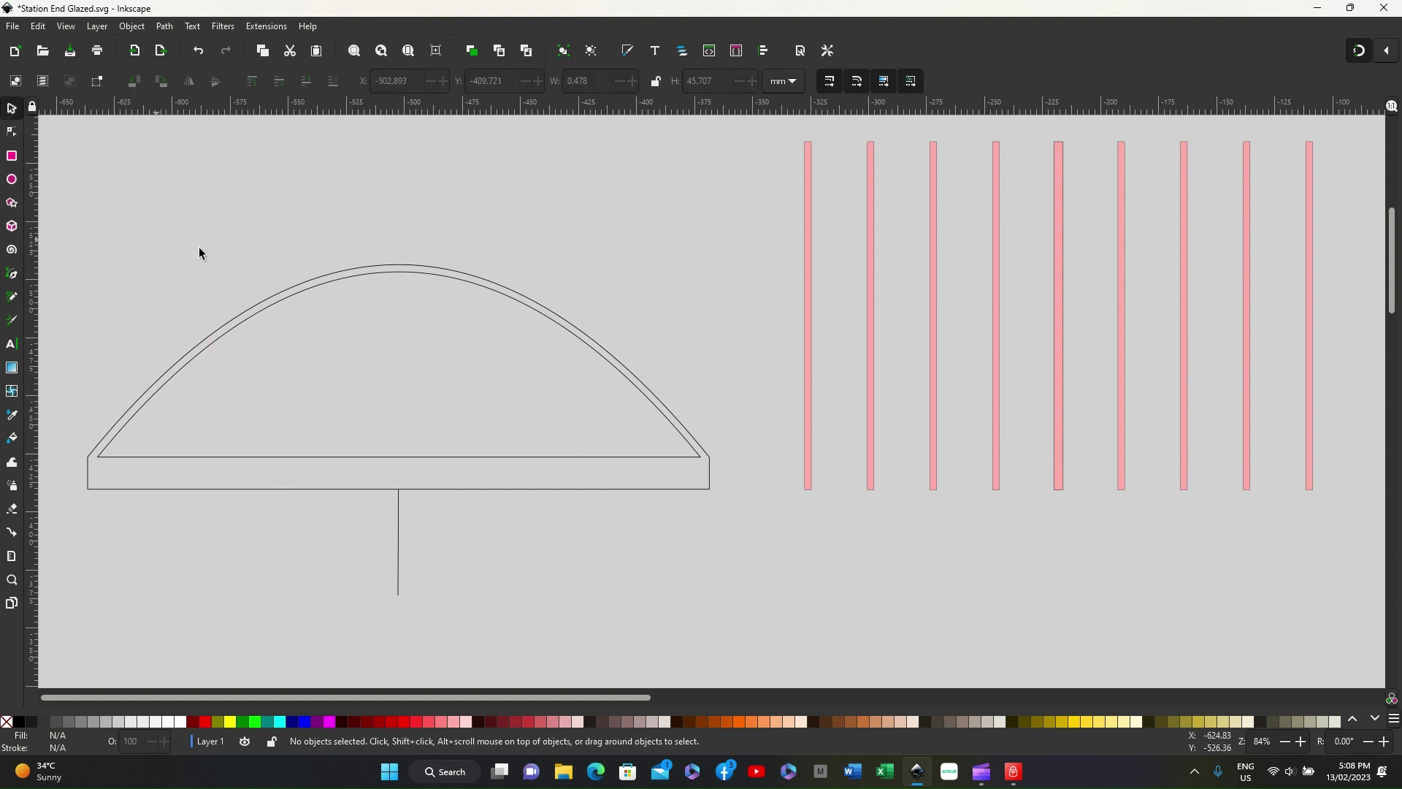
Step: Group the nine pink bars and drag the group over the arch, middle bar on the vertical line
drag(771, 134, 1352, 518)
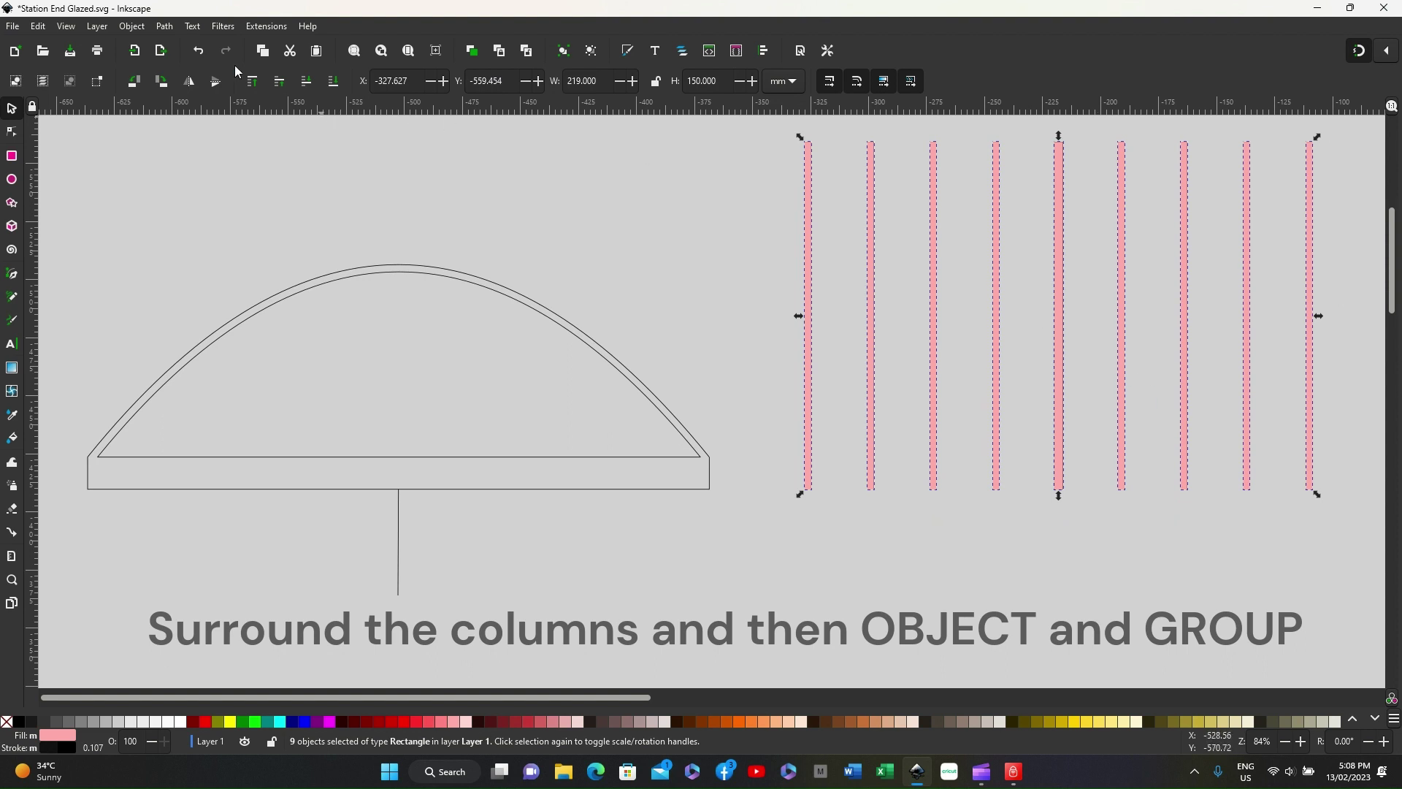
click(137, 28)
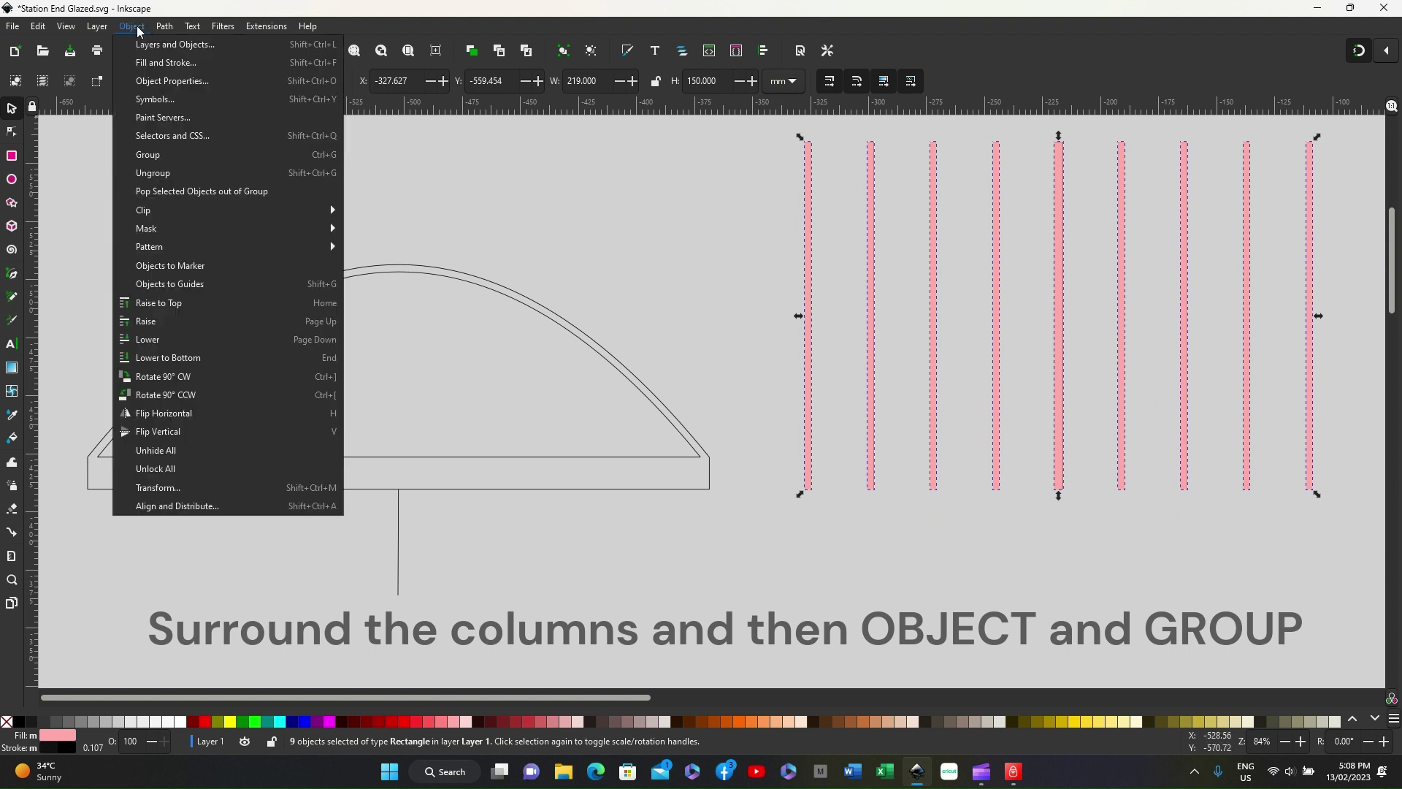
click(151, 155)
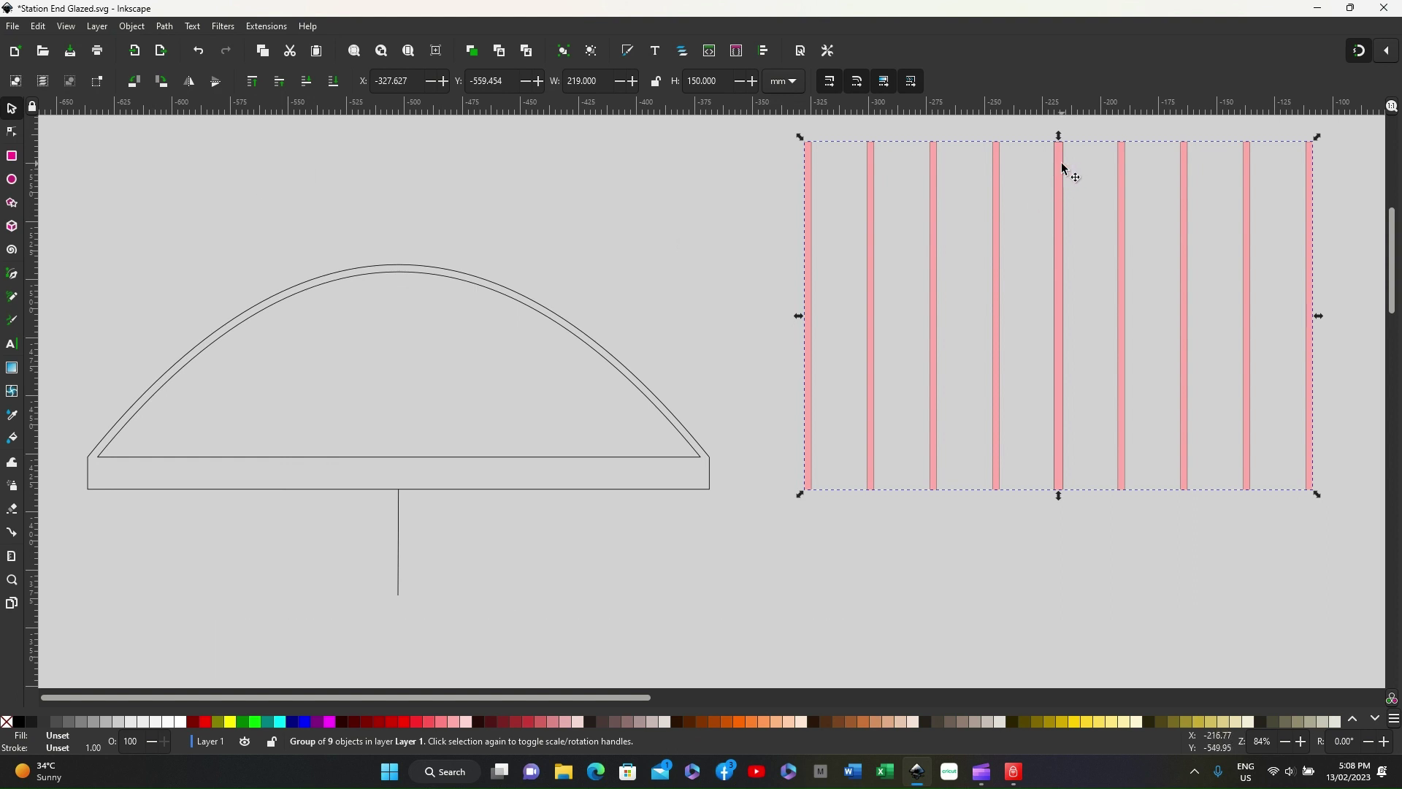
drag(1062, 174, 396, 153)
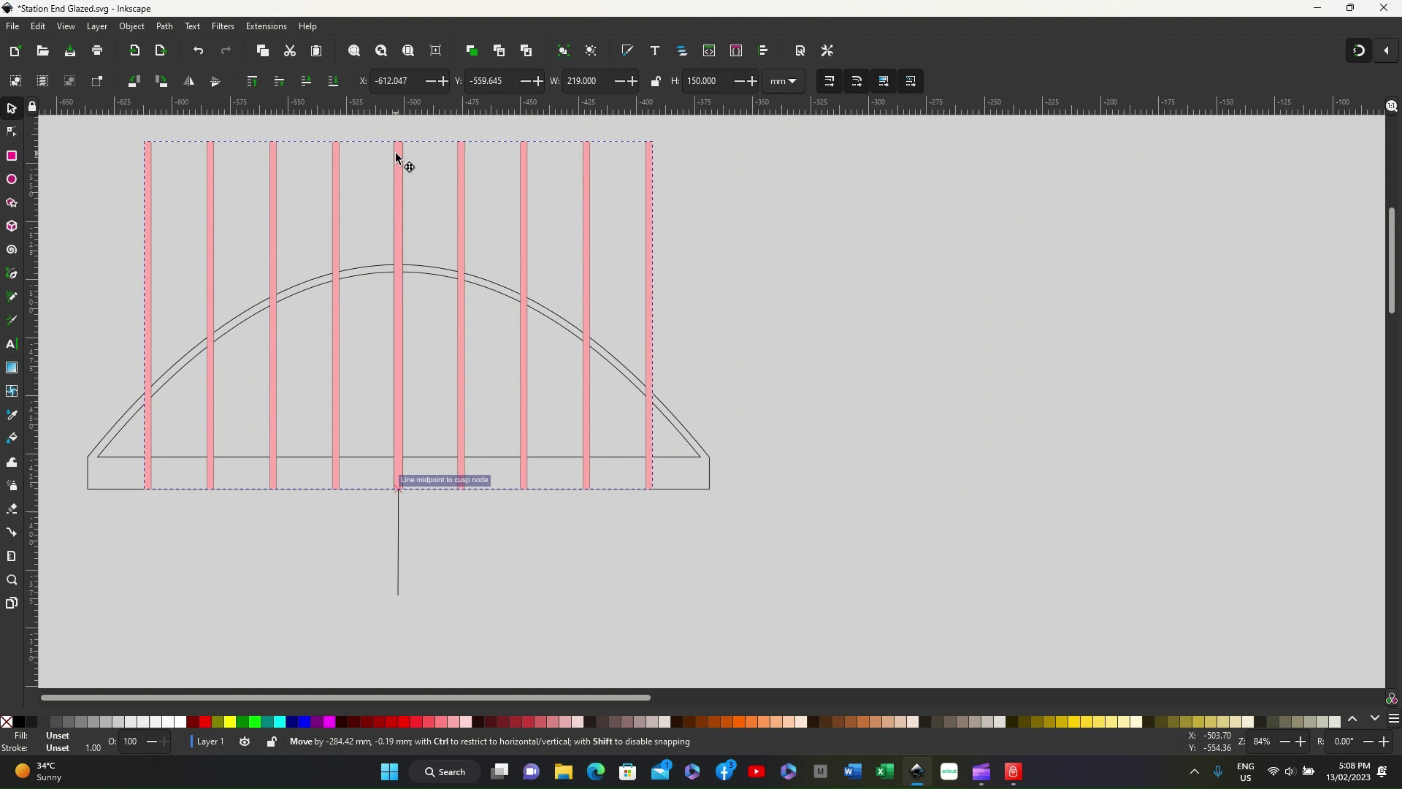
drag(396, 153, 396, 153)
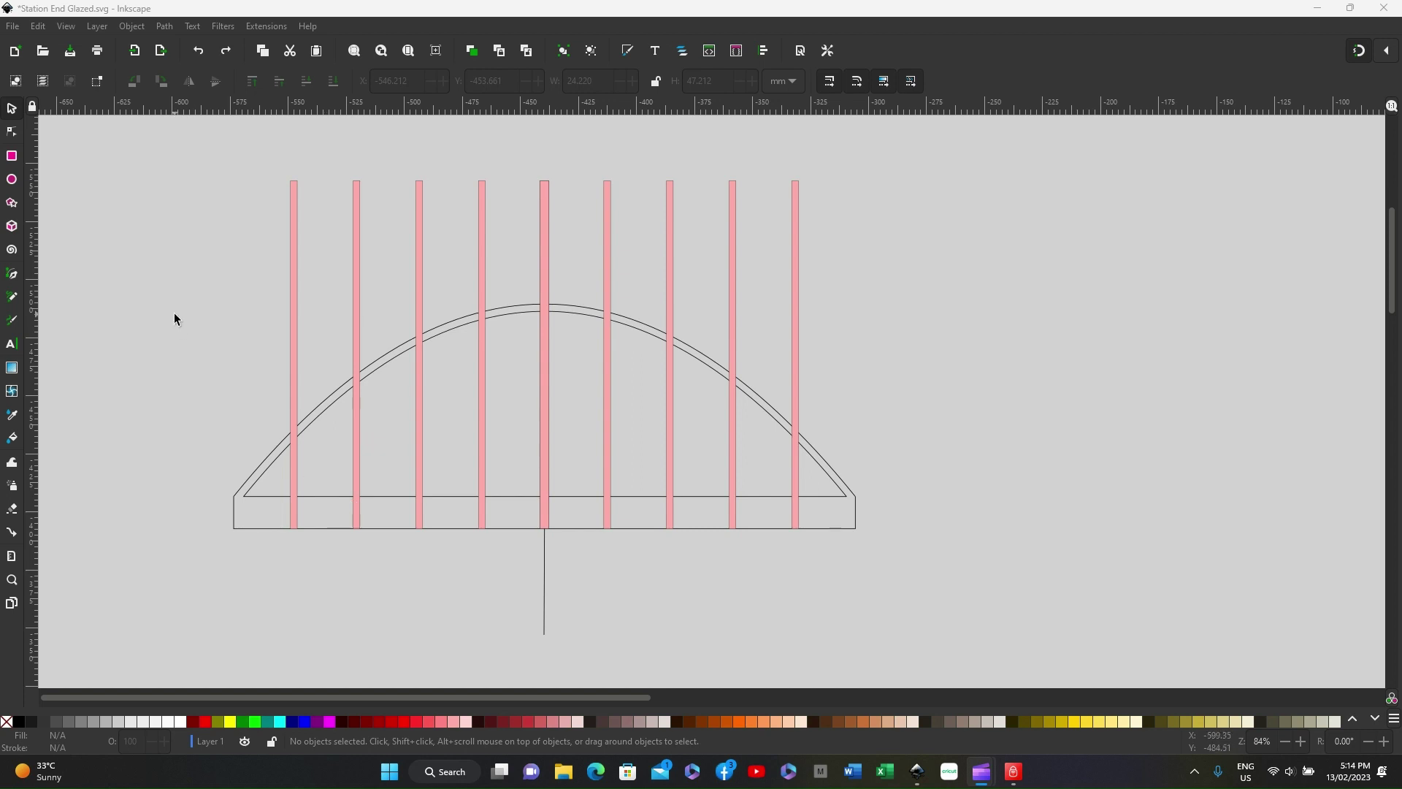
Step: Trace the closed corner triangle between the arch's left end, the first bar and the base
click(1387, 51)
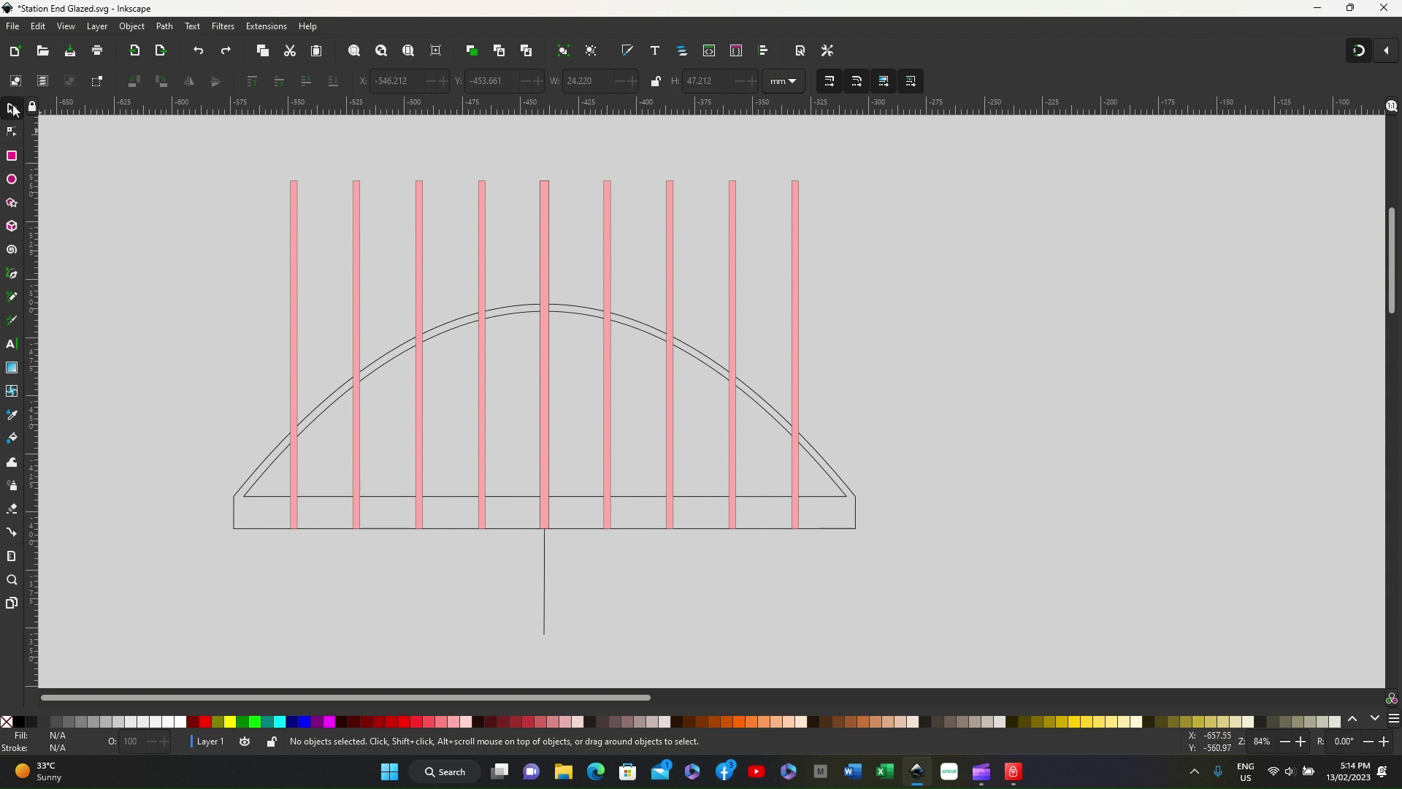
click(13, 276)
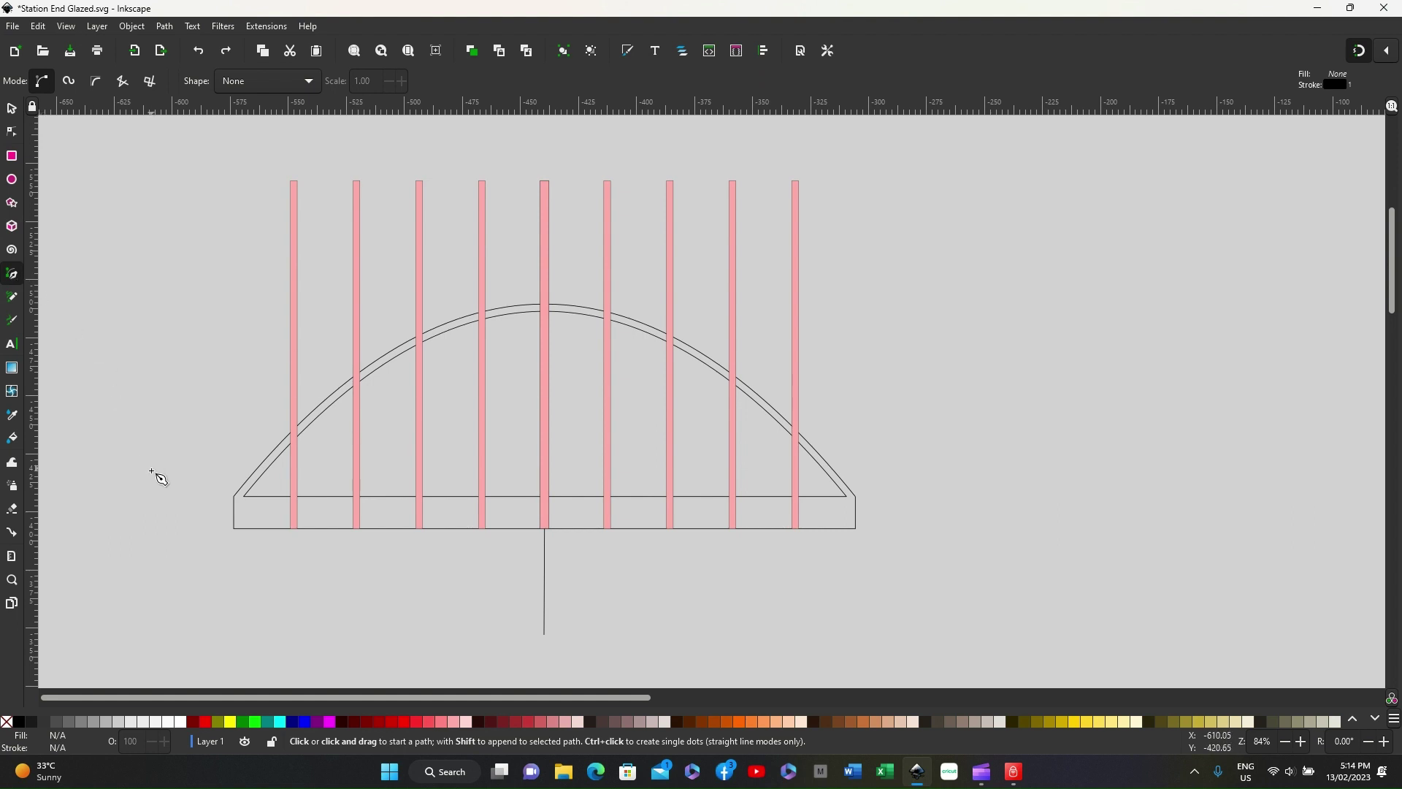
click(244, 497)
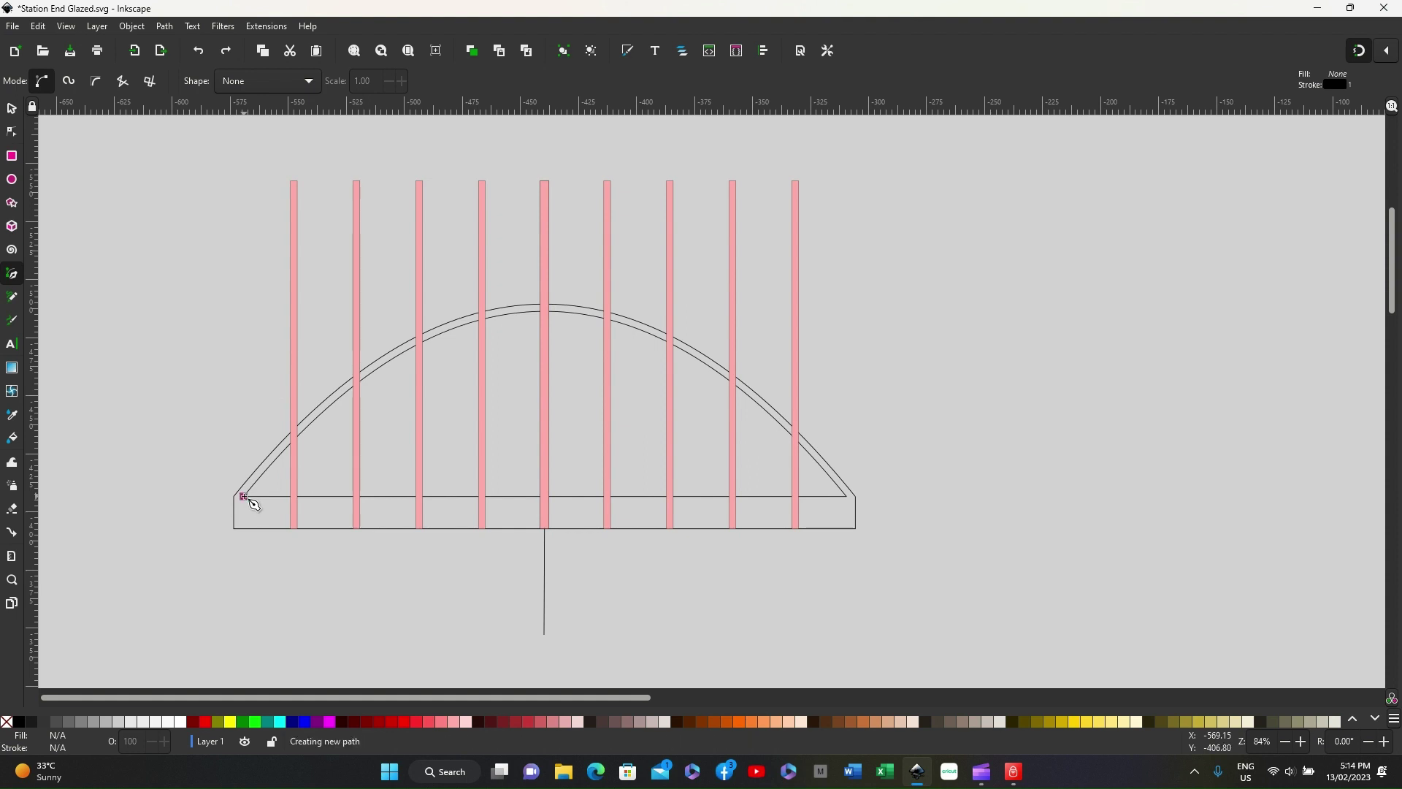
click(290, 446)
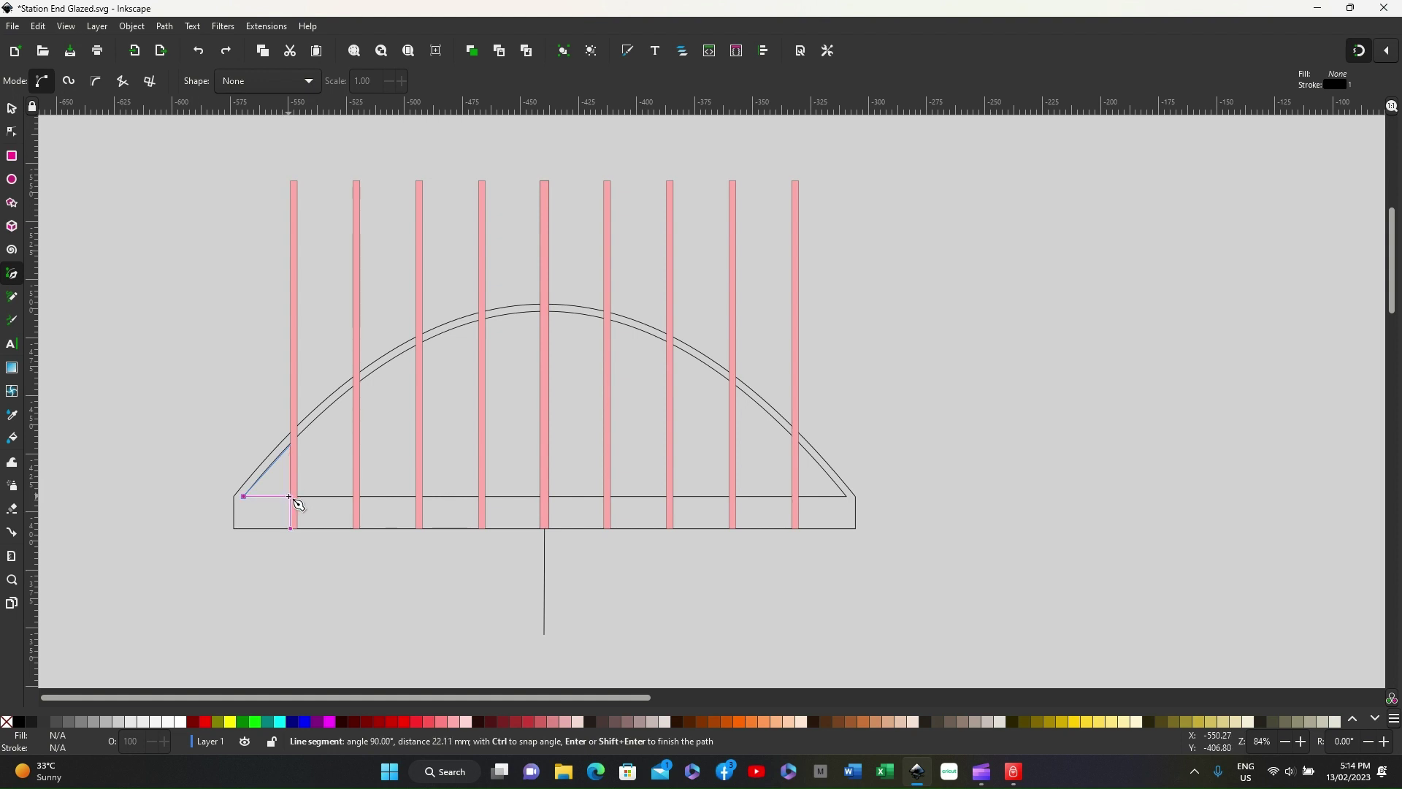
click(291, 497)
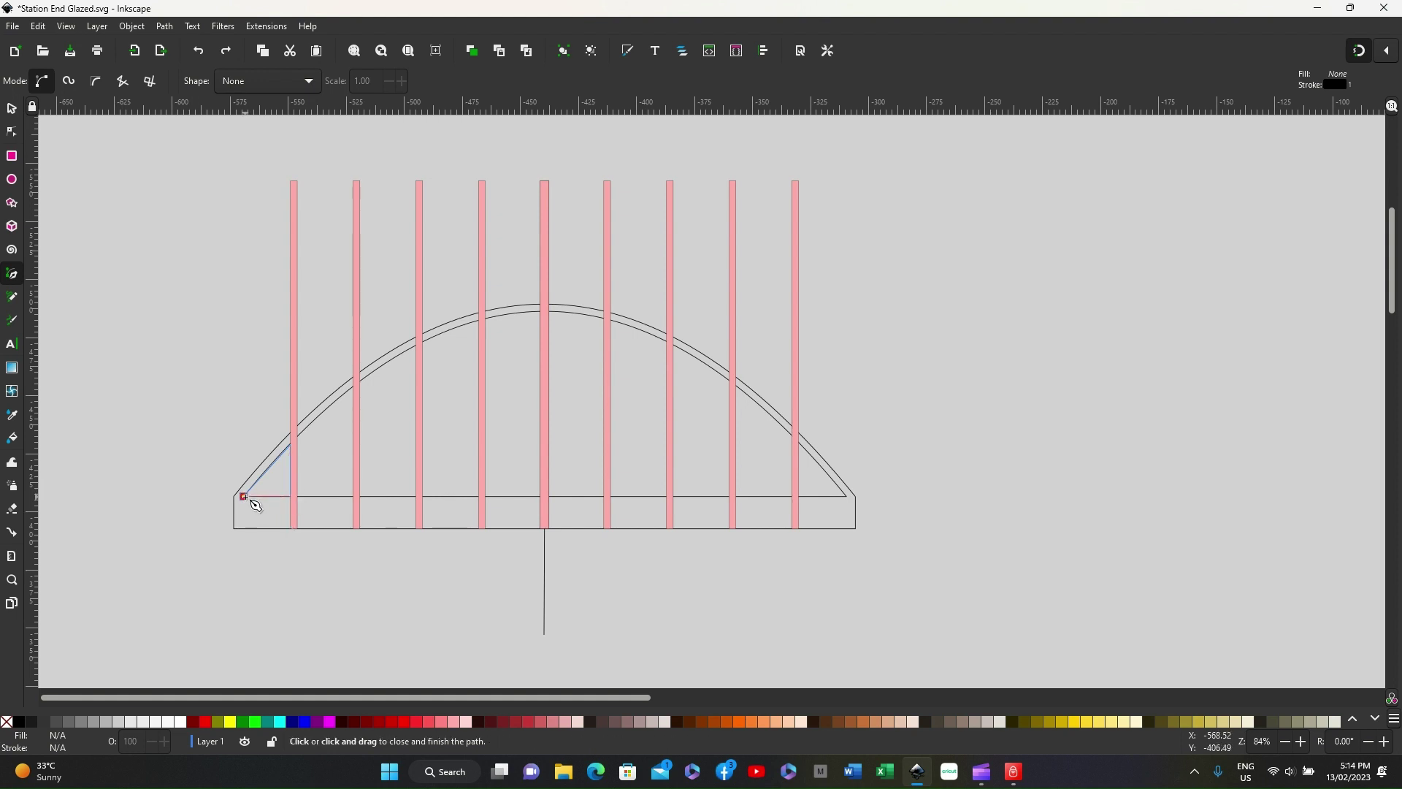
click(246, 498)
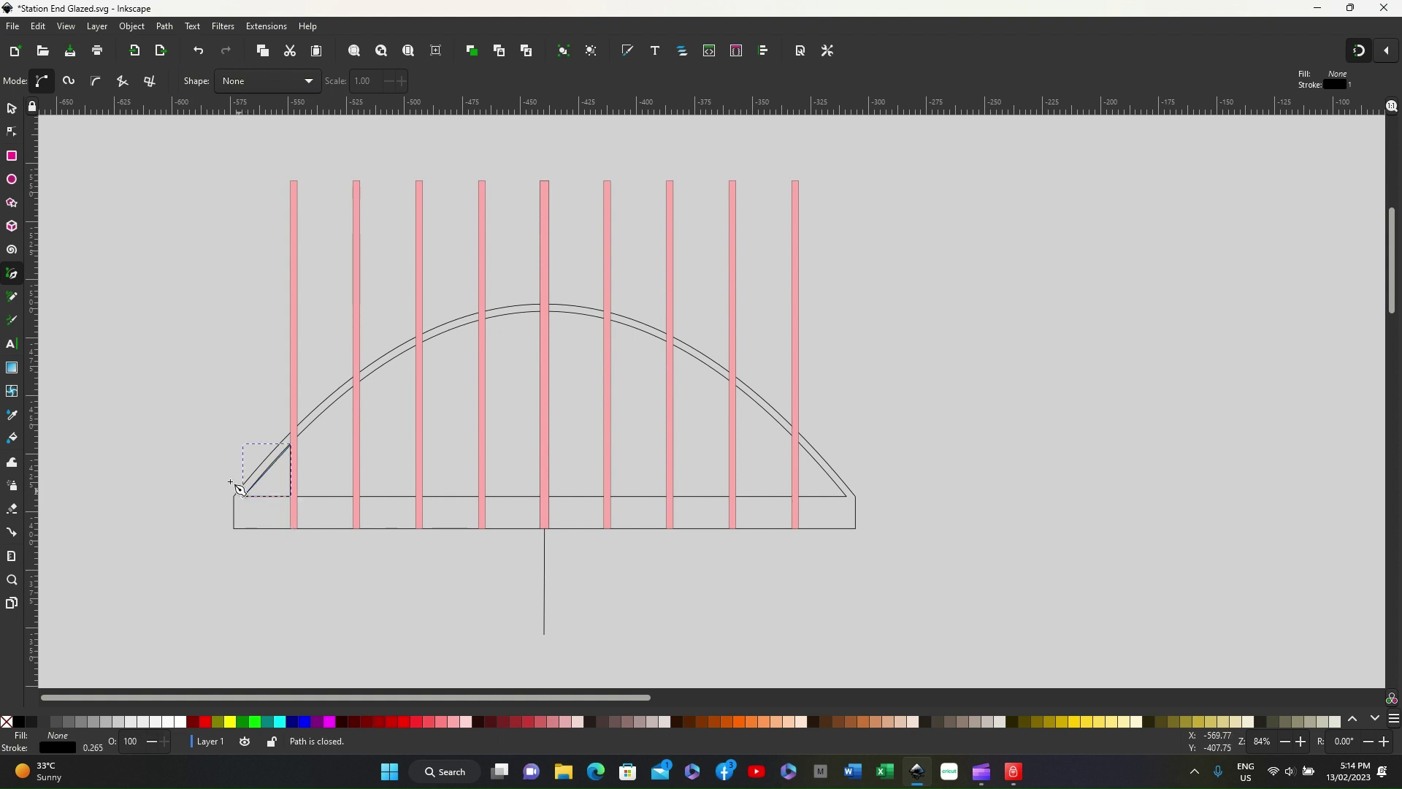
right_click(212, 445)
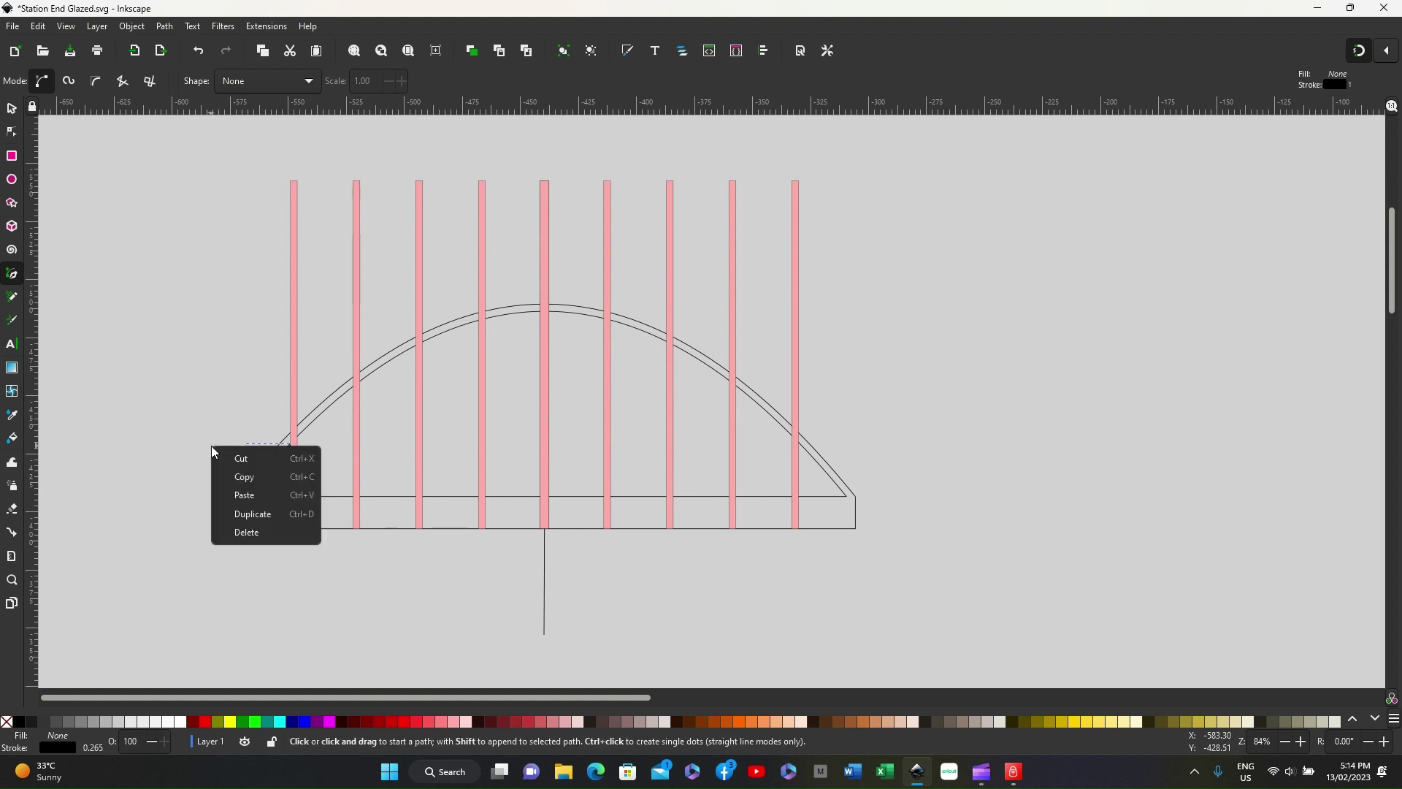
click(16, 116)
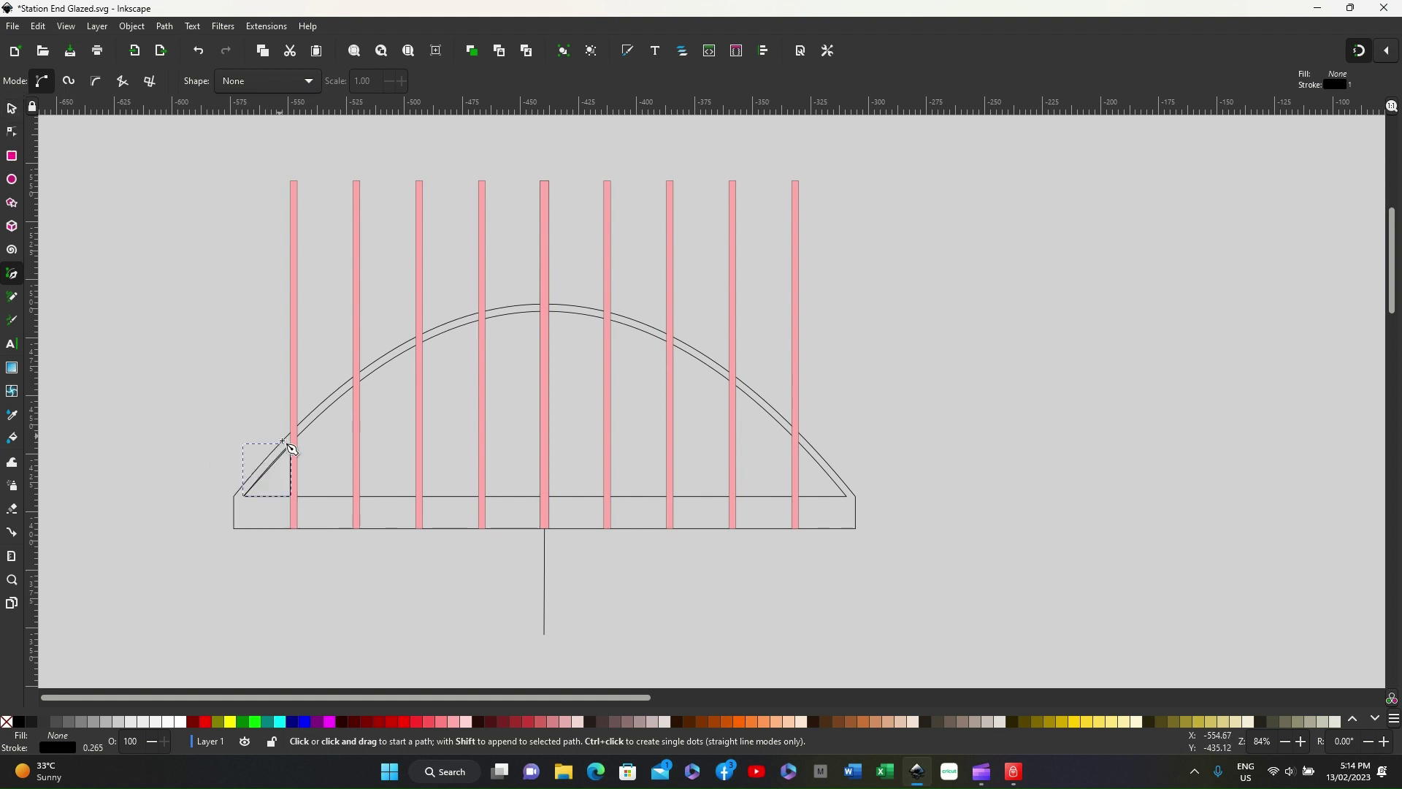
Step: Outline the closed pane between the first two bars, its top edge following the arch
click(295, 496)
click(294, 496)
click(354, 497)
click(354, 497)
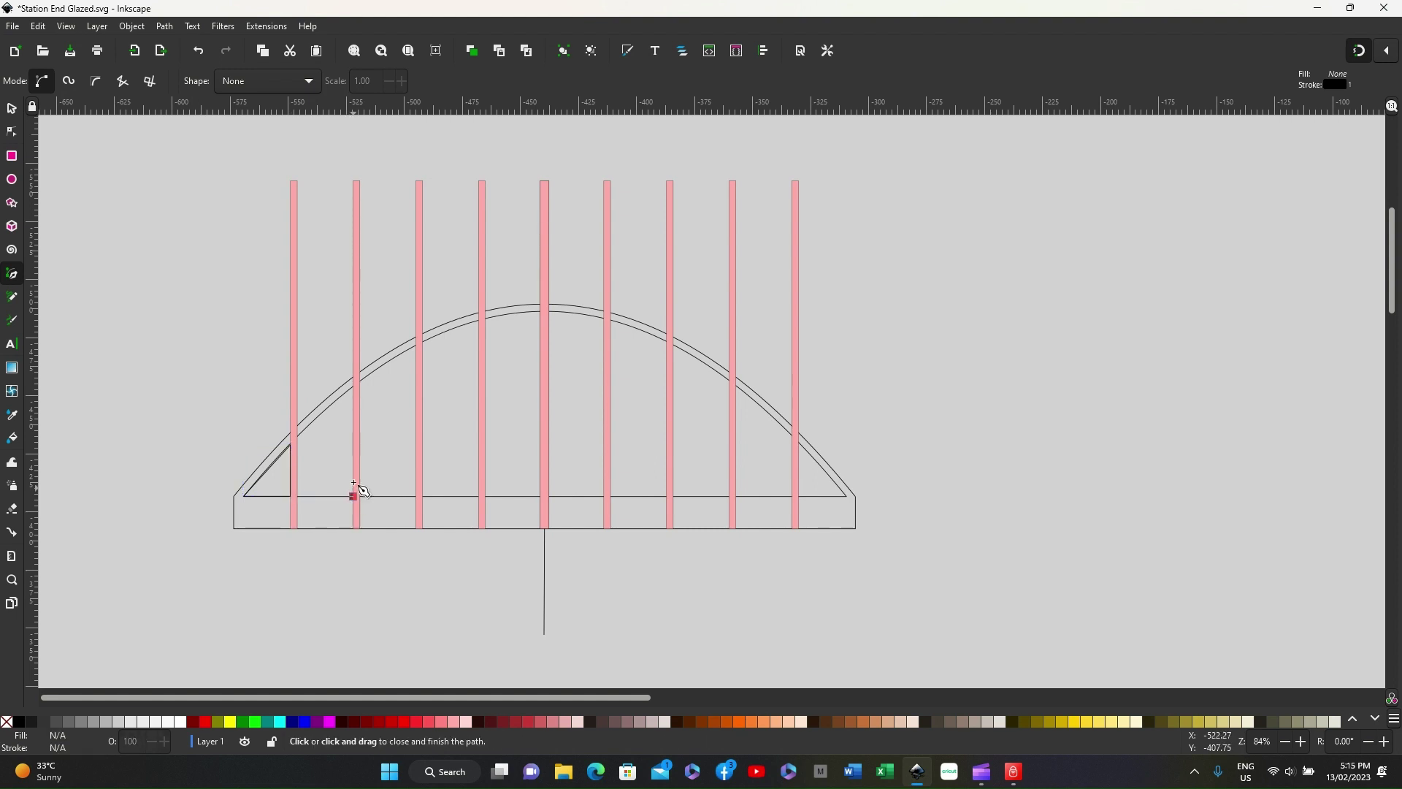
click(354, 390)
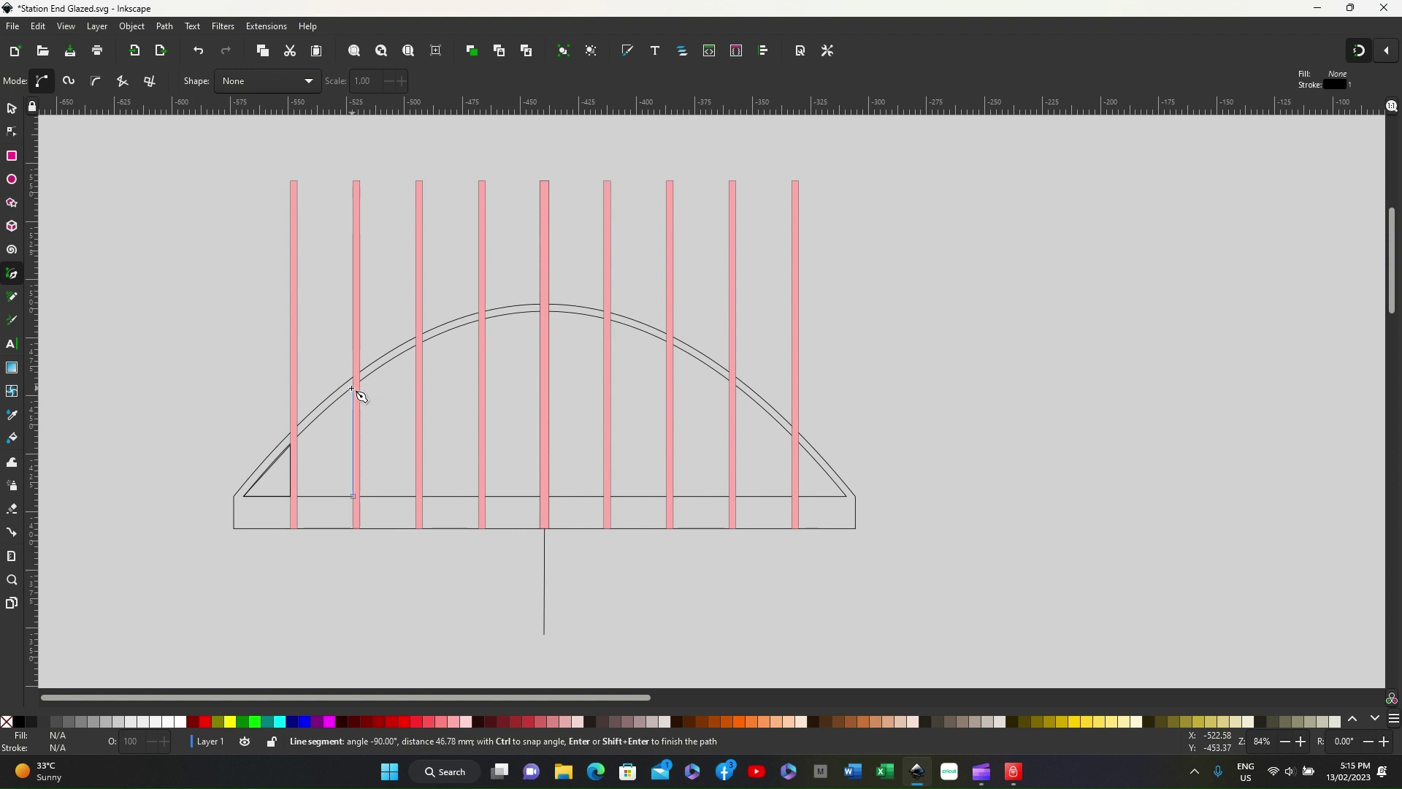
click(299, 437)
click(296, 497)
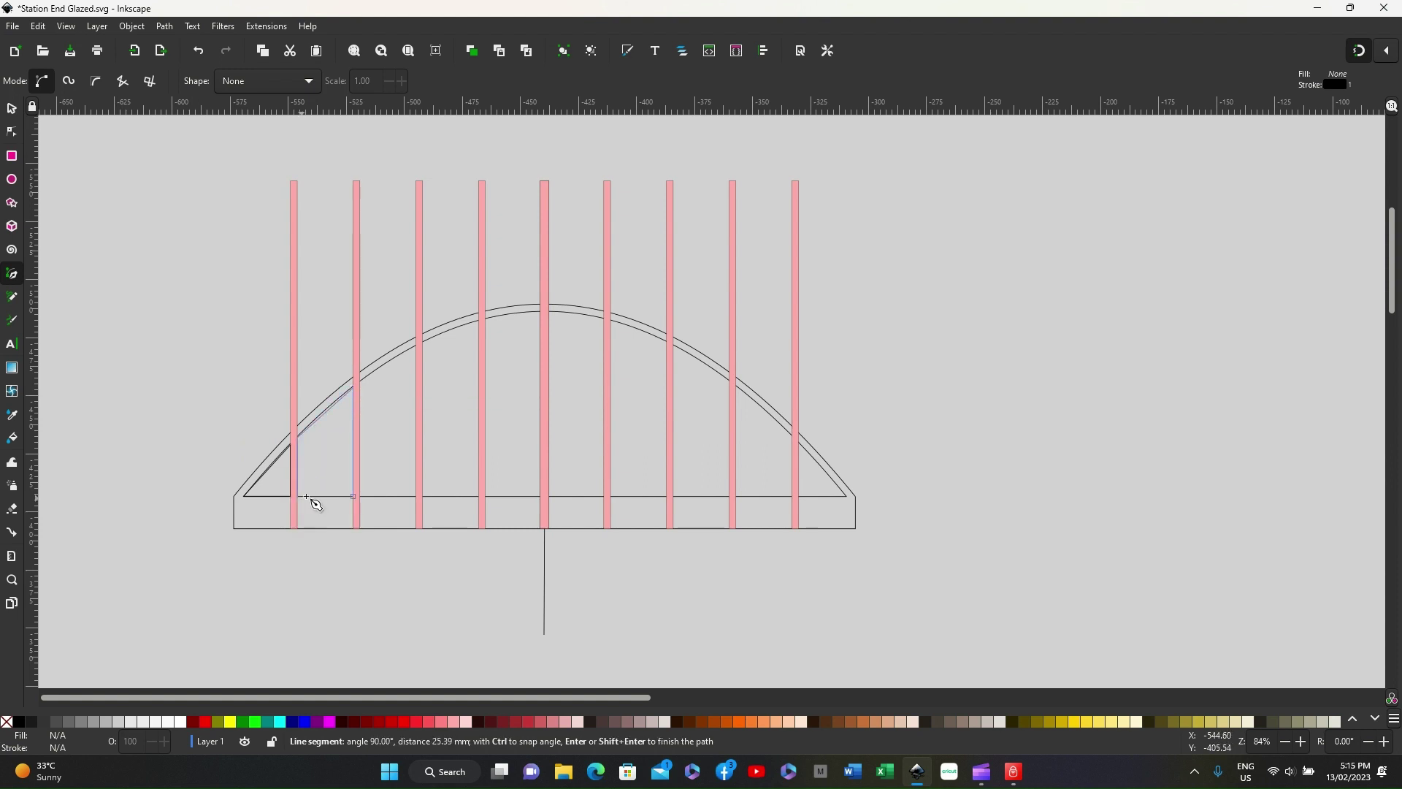
click(352, 496)
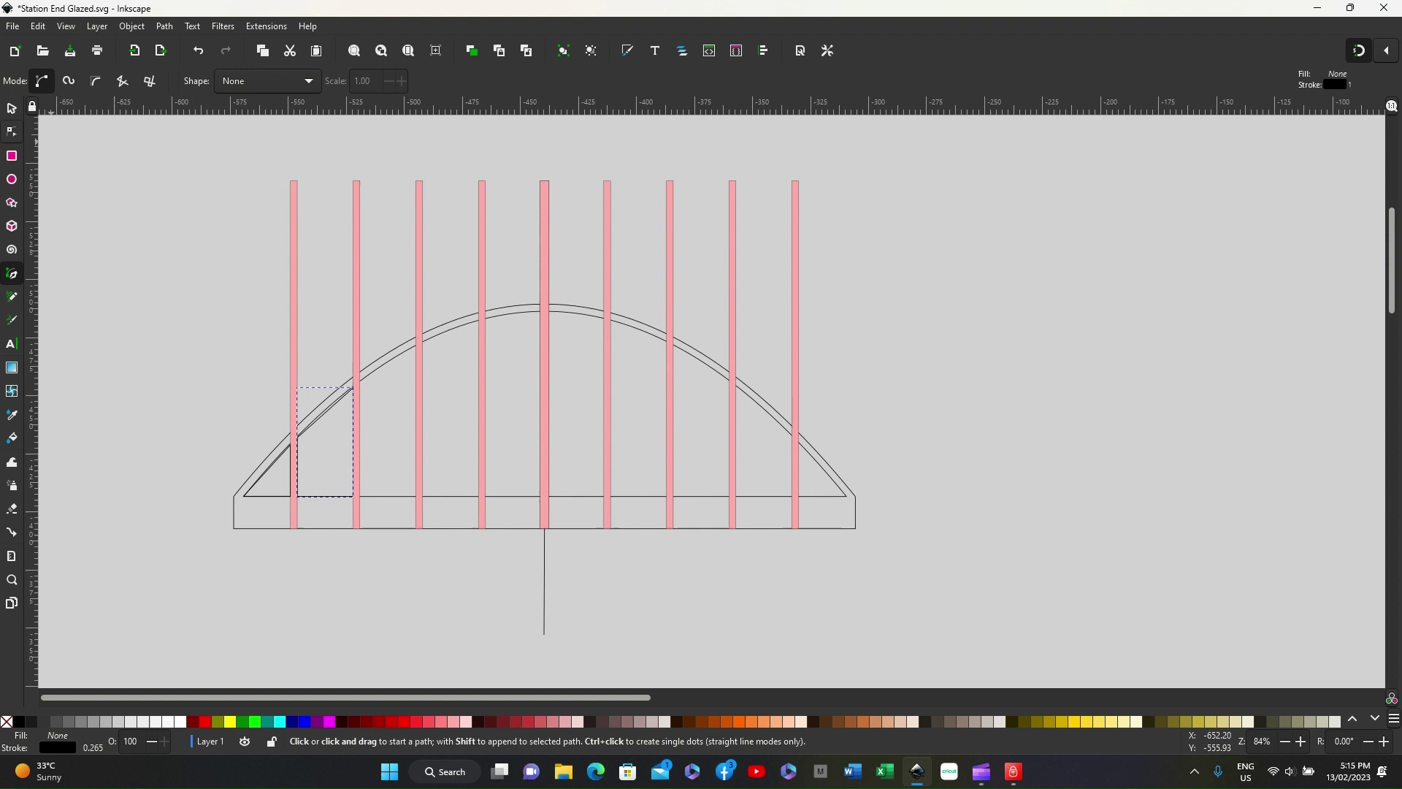
Step: Outline the third pane, about 24.3 × 65.2 mm, between the second and third bars along the arch
click(353, 496)
click(416, 498)
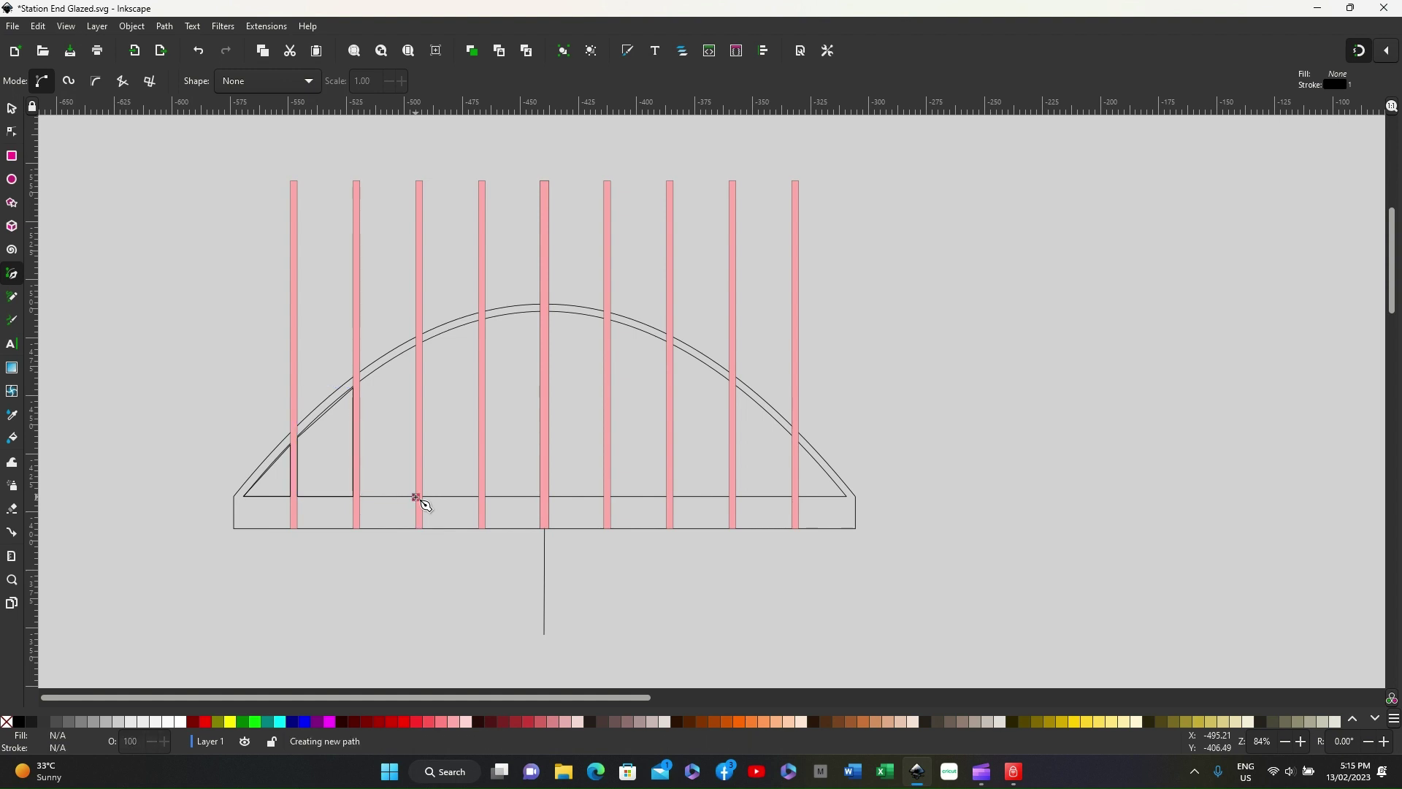
click(417, 347)
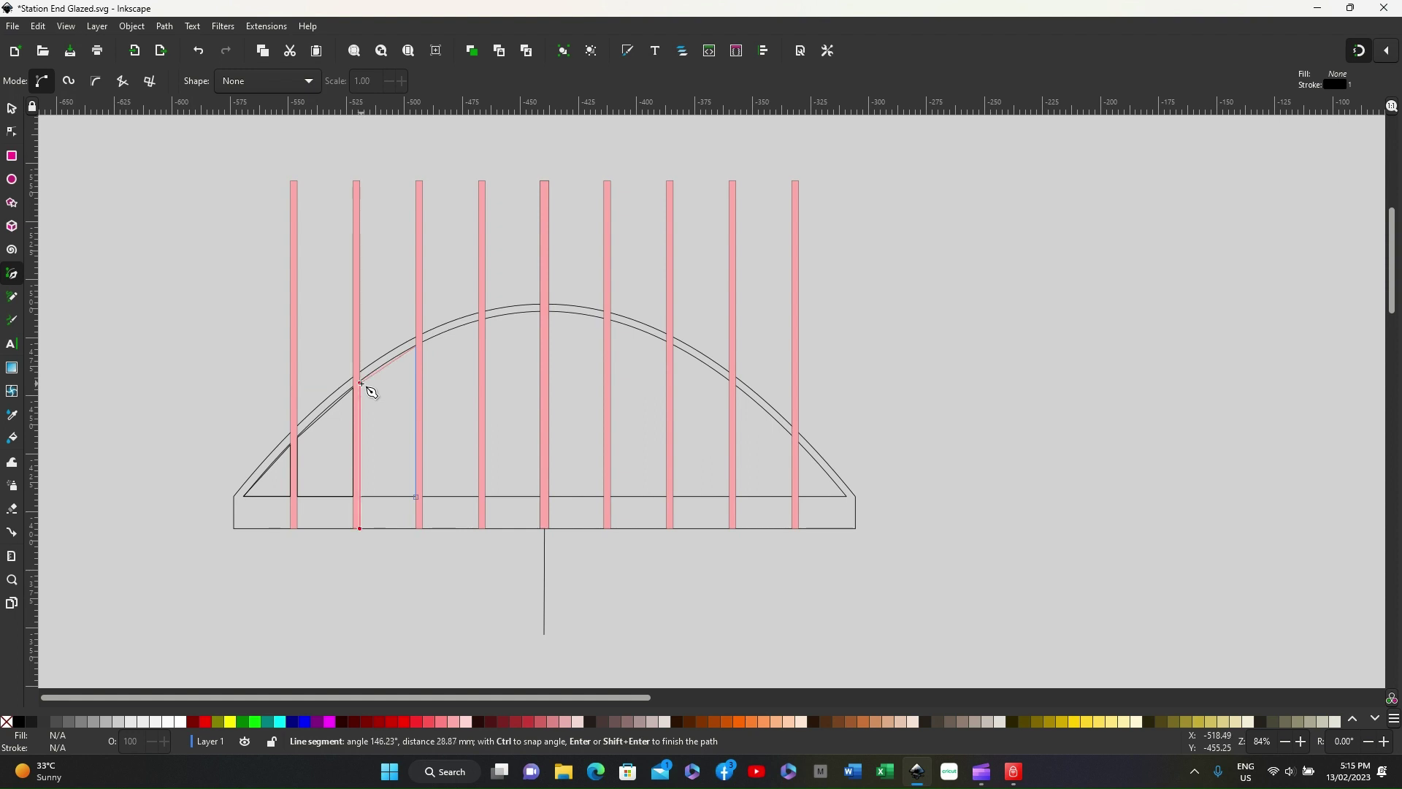
click(361, 384)
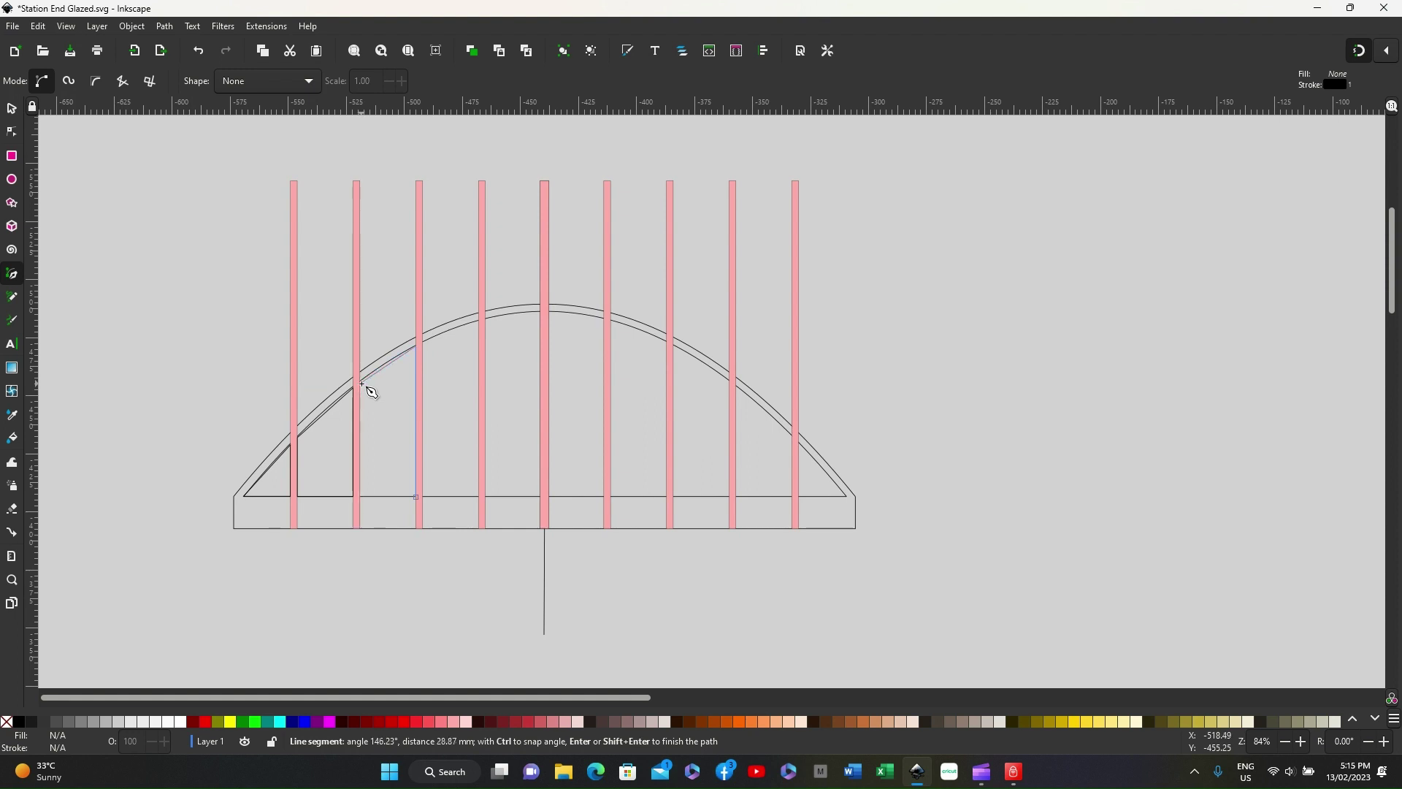
click(360, 496)
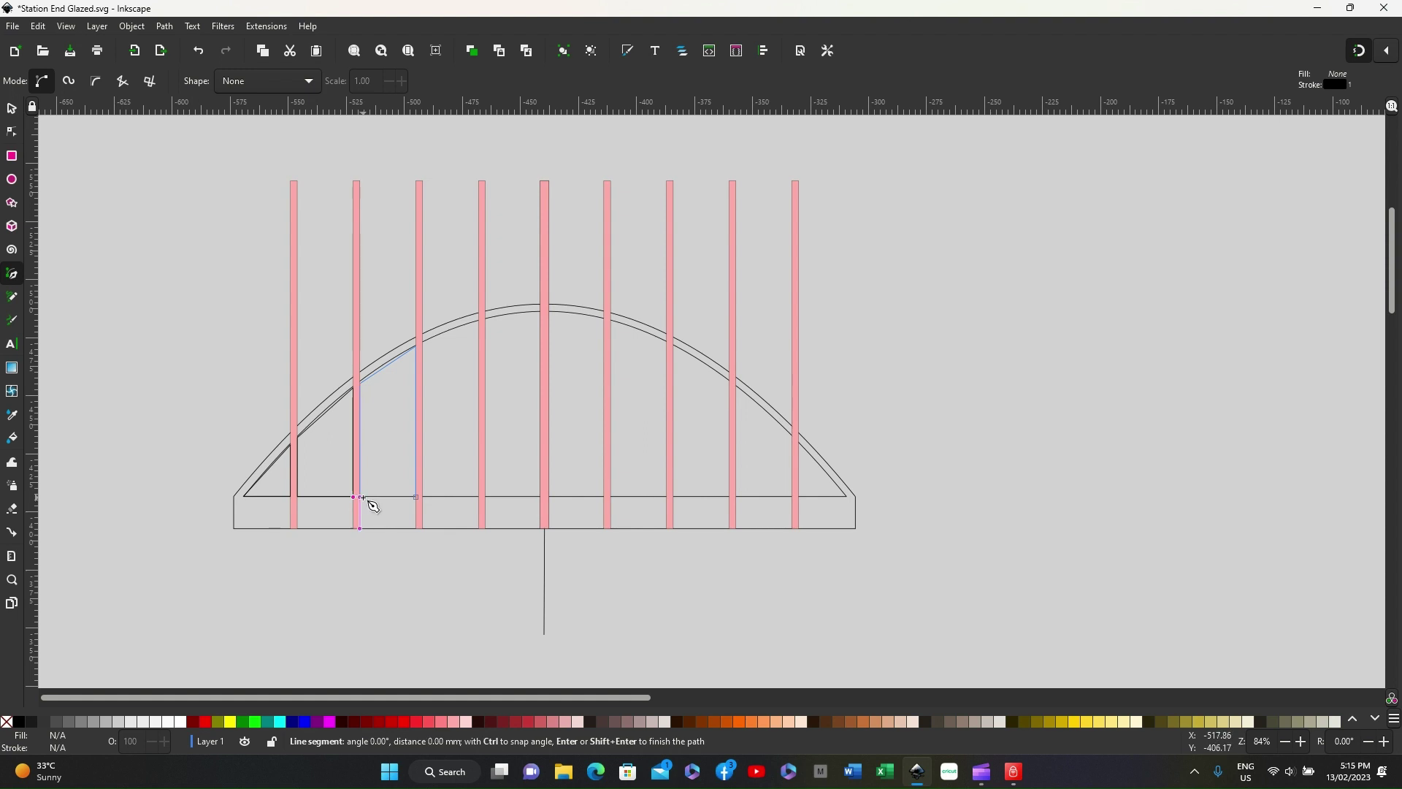
click(416, 498)
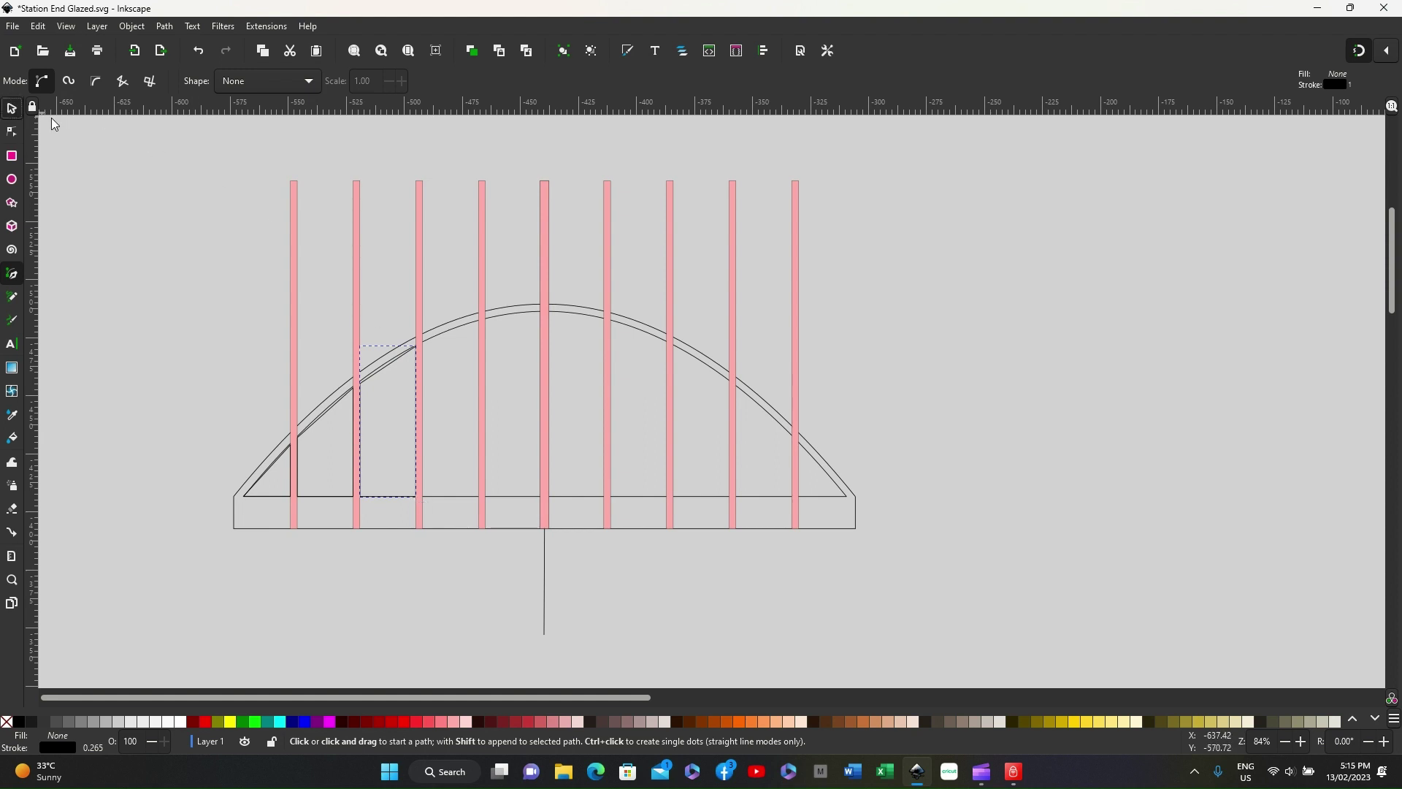
click(11, 108)
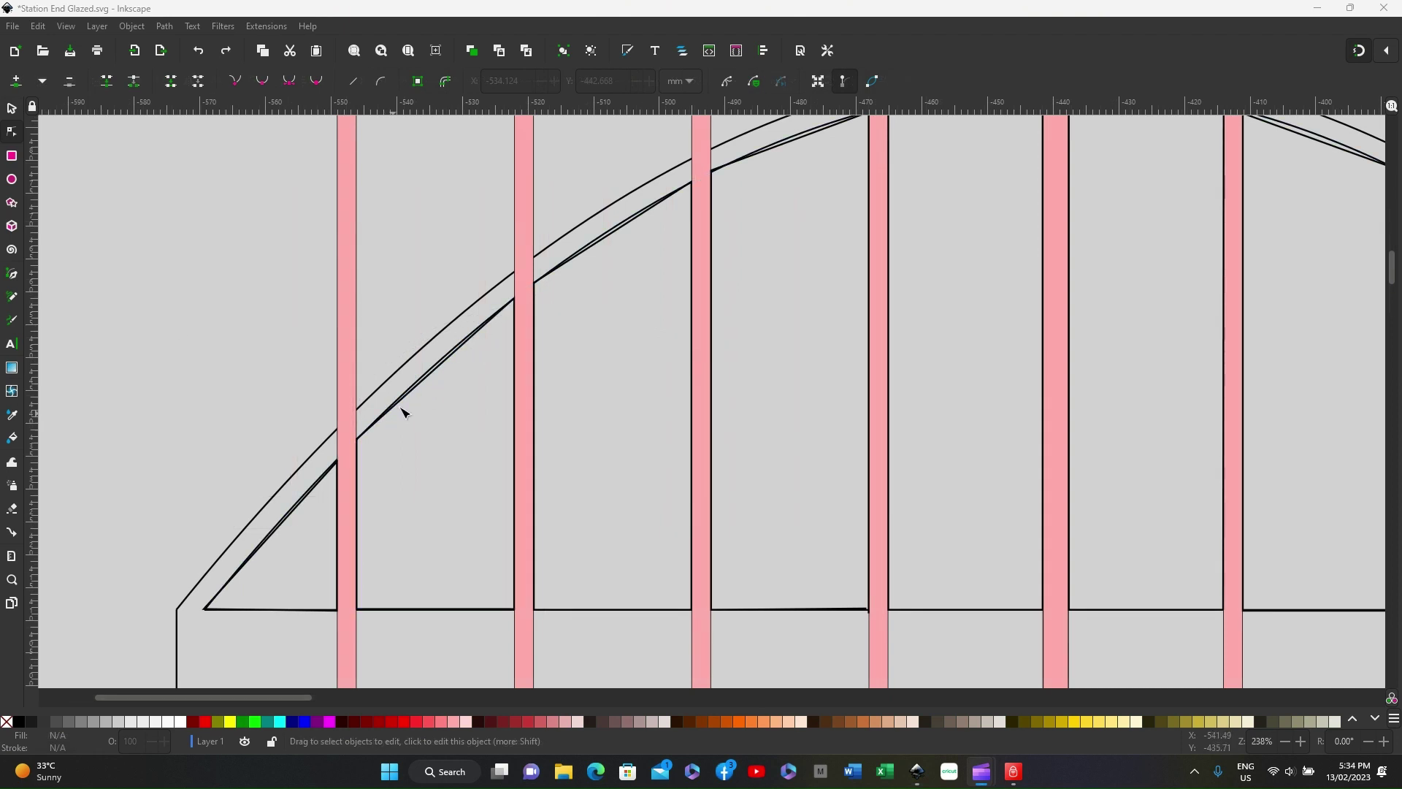
Step: Check the snapping options and inspect the pane outlines' nodes with the Node tool
click(1387, 52)
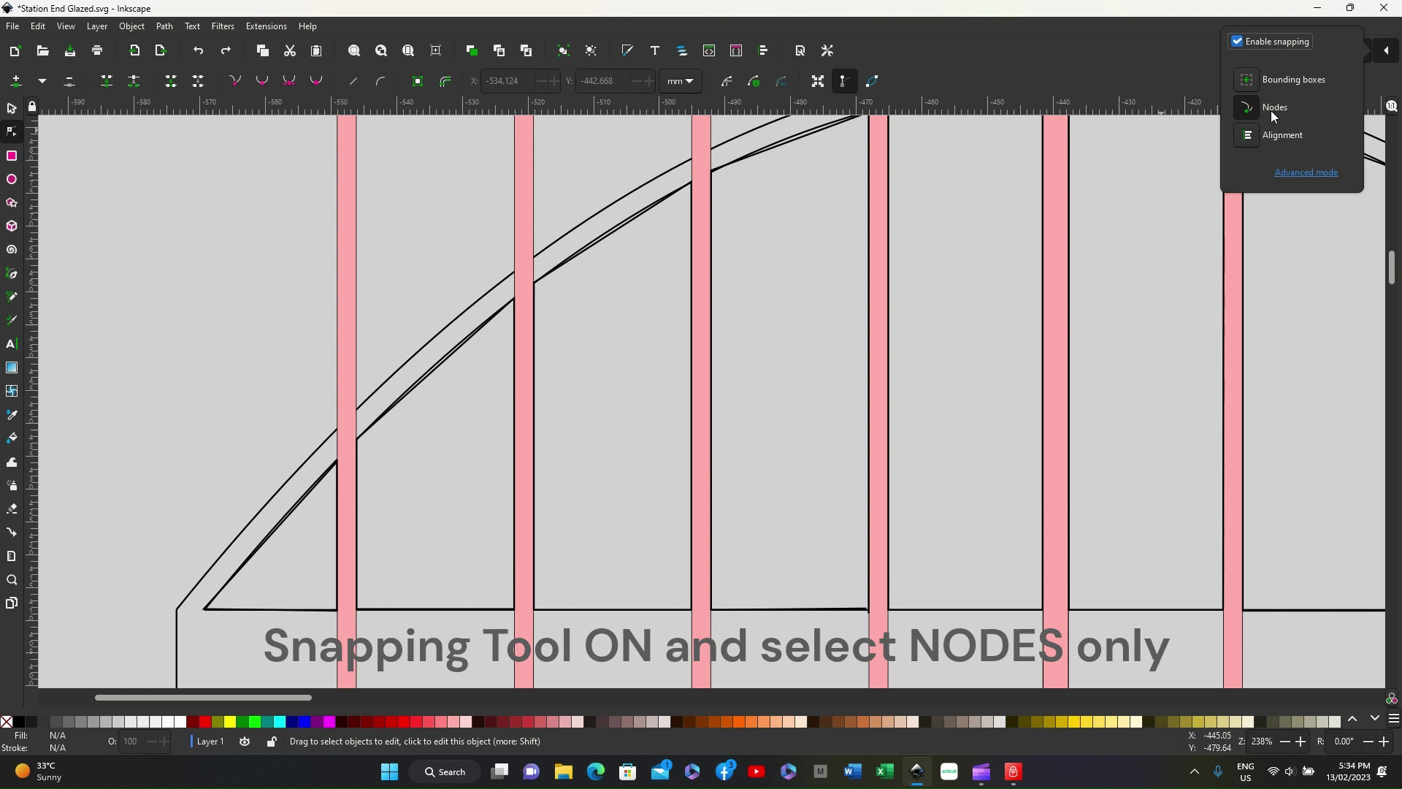
click(11, 111)
click(10, 112)
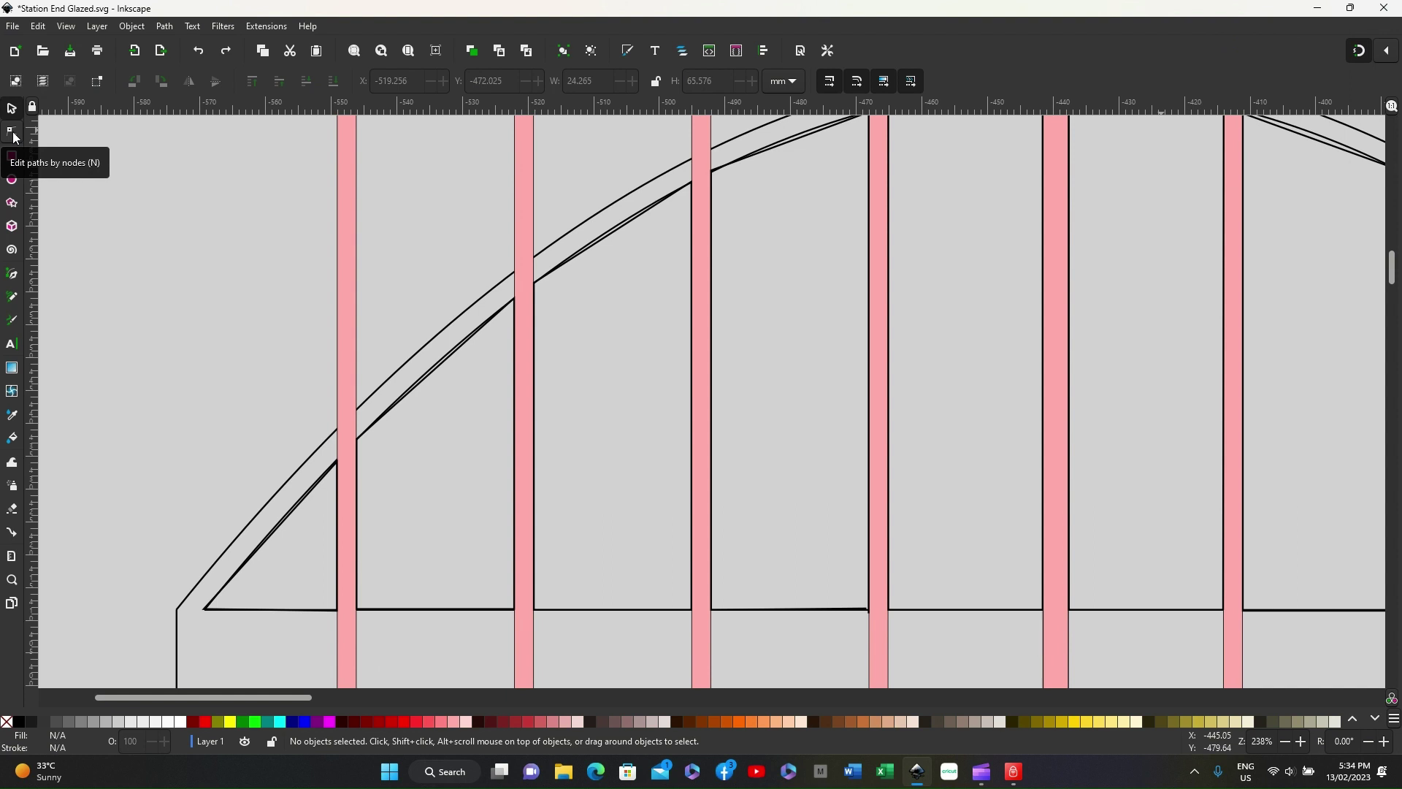
click(12, 133)
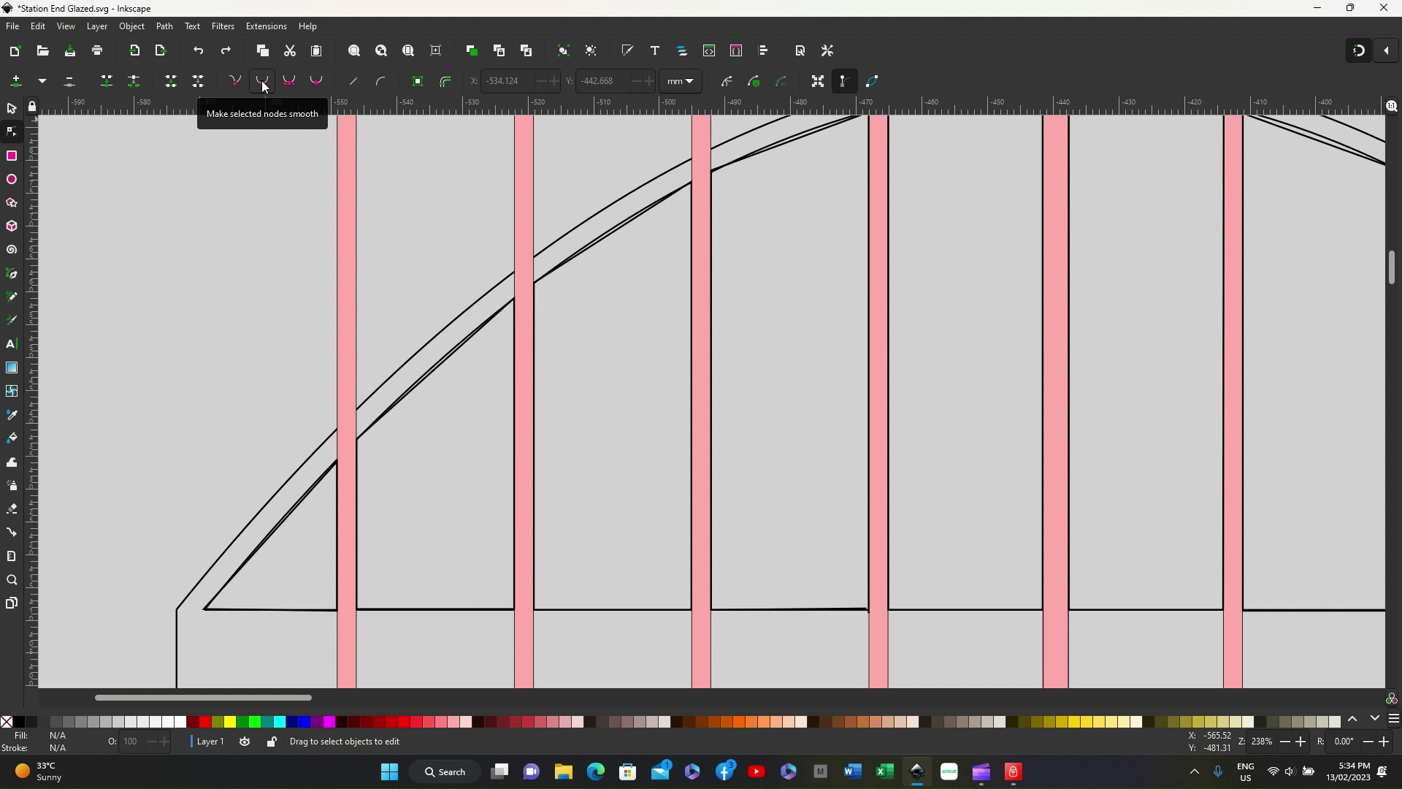
click(441, 373)
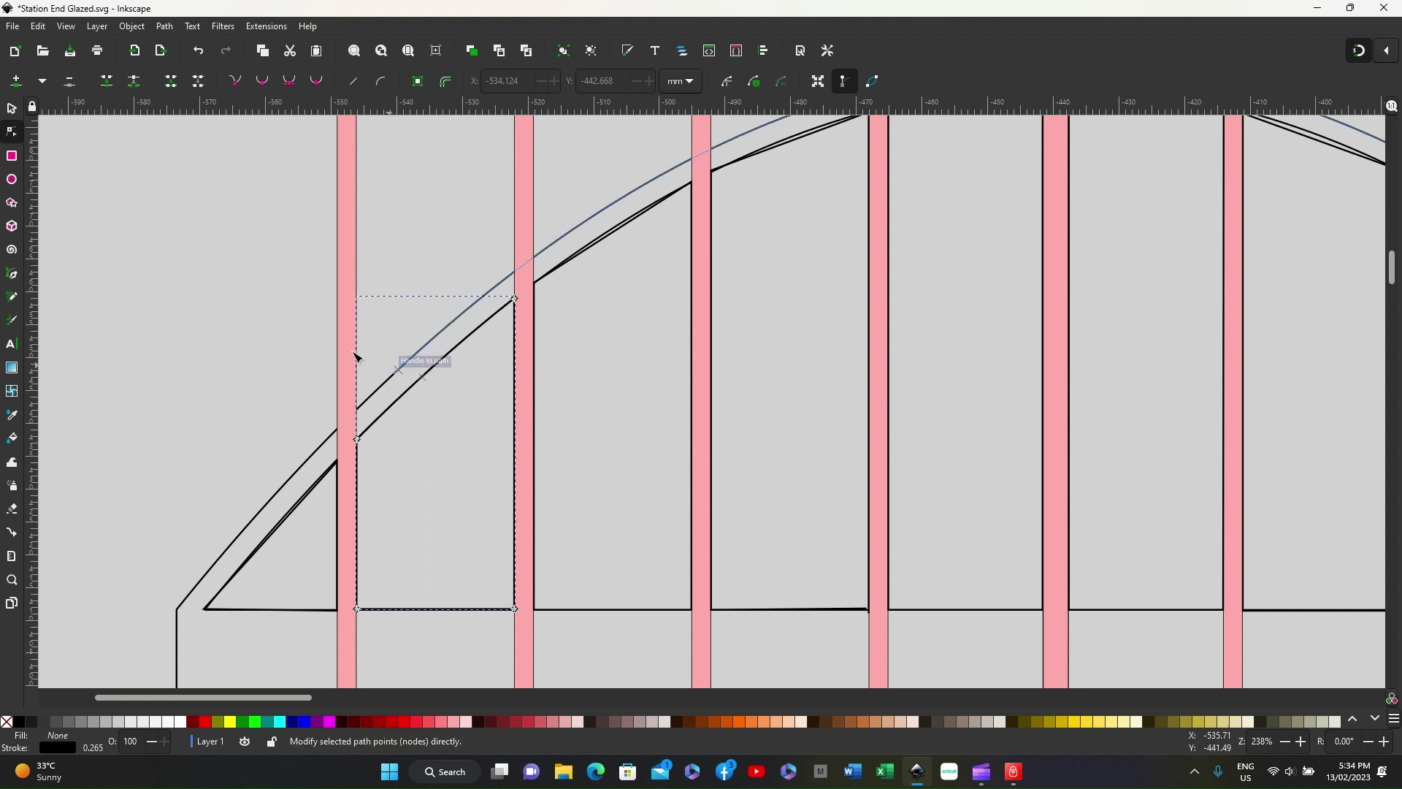
click(14, 109)
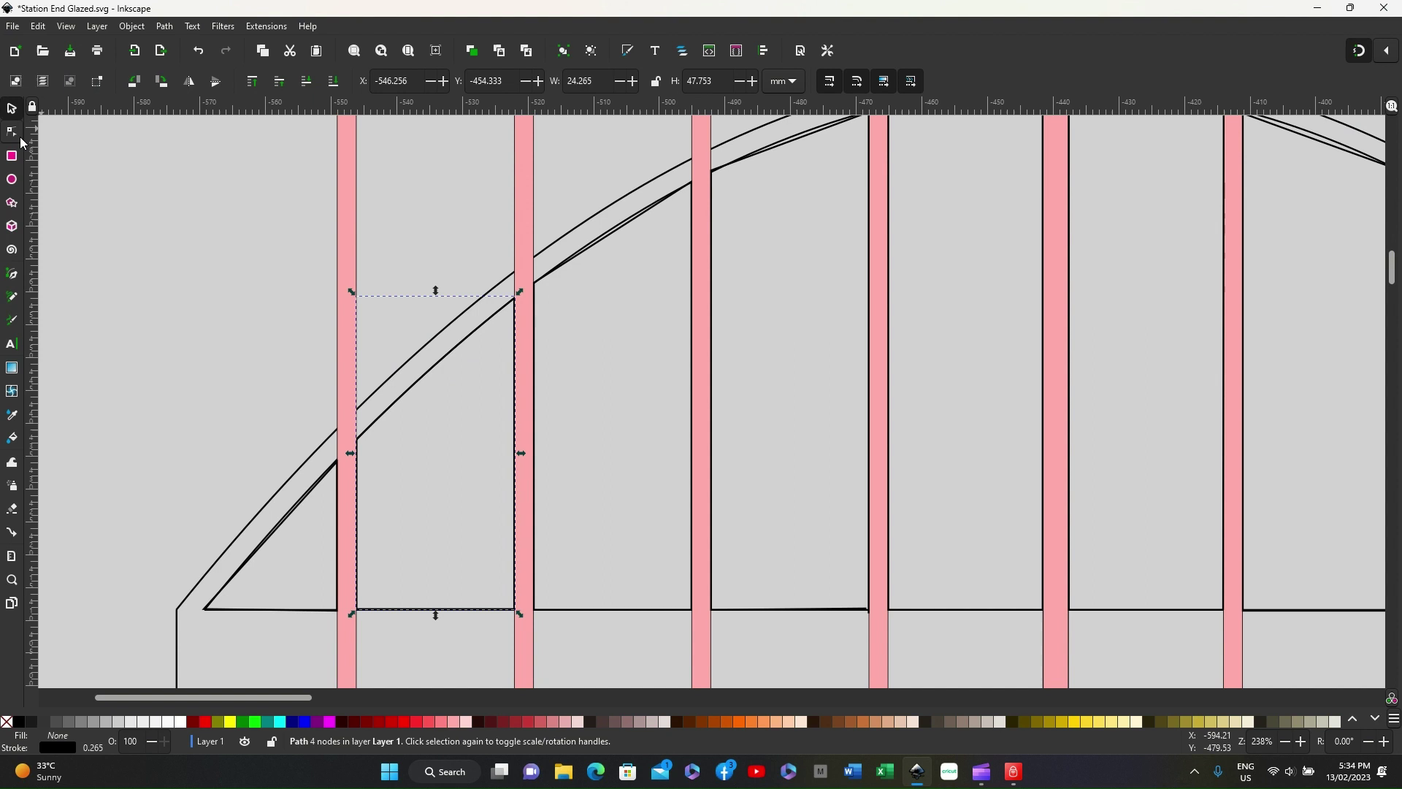
click(12, 132)
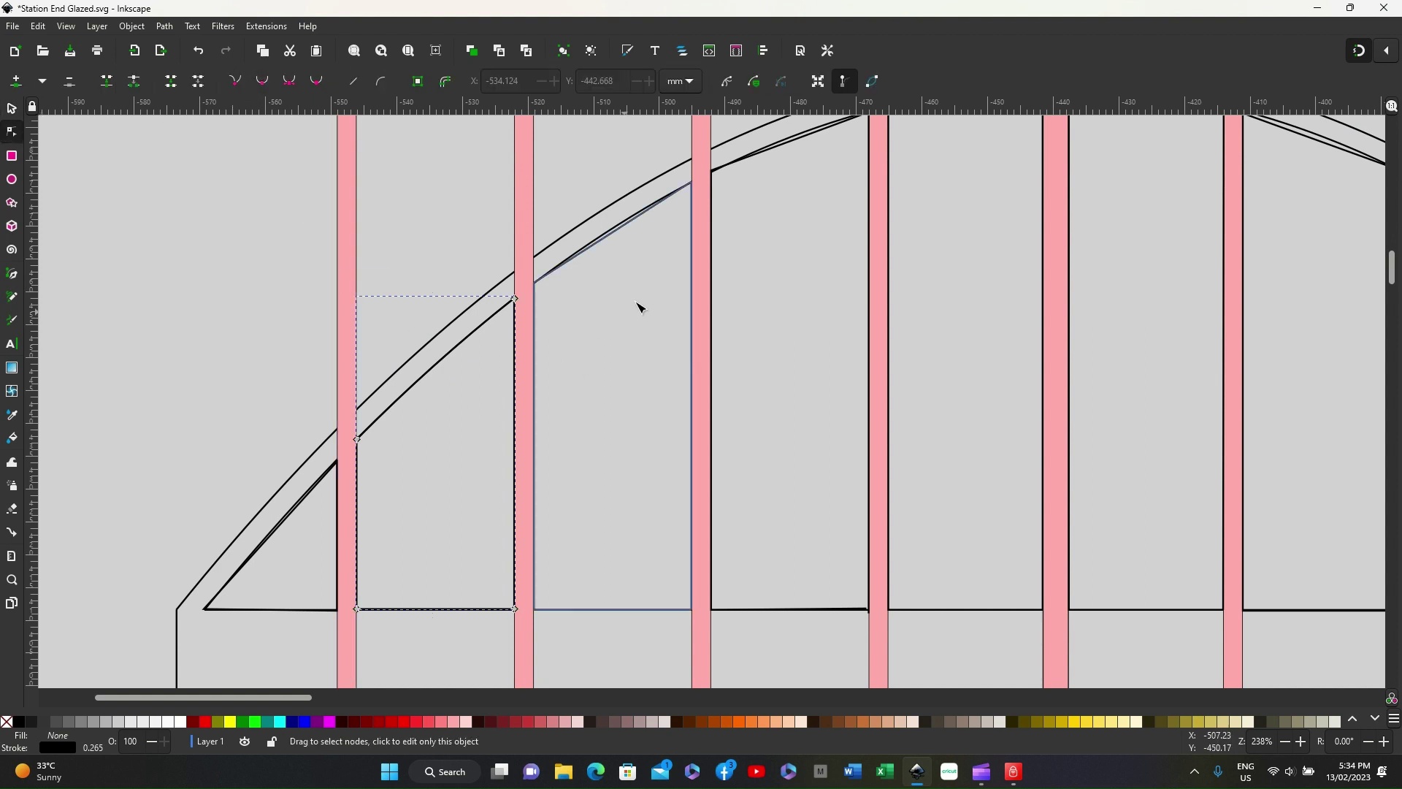
click(617, 236)
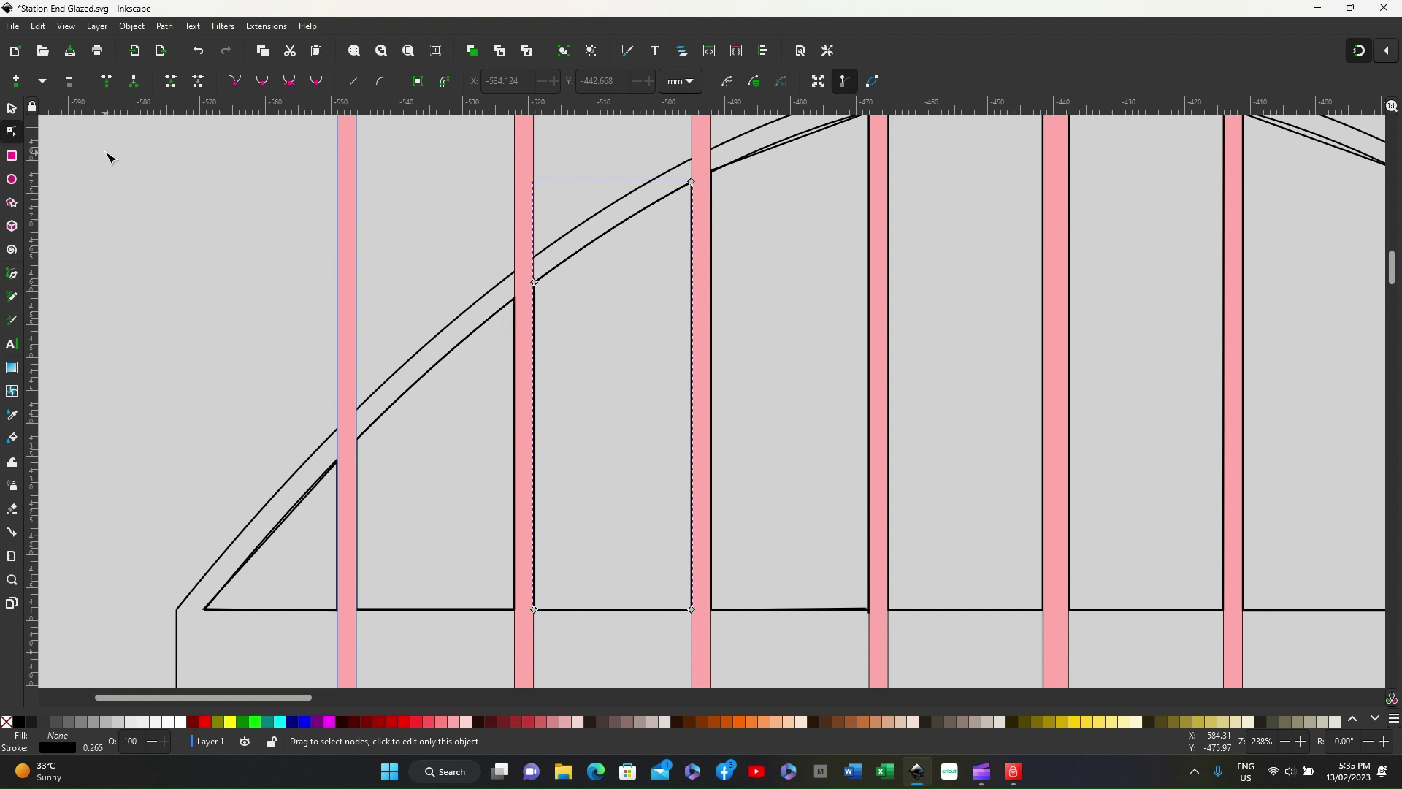
click(12, 109)
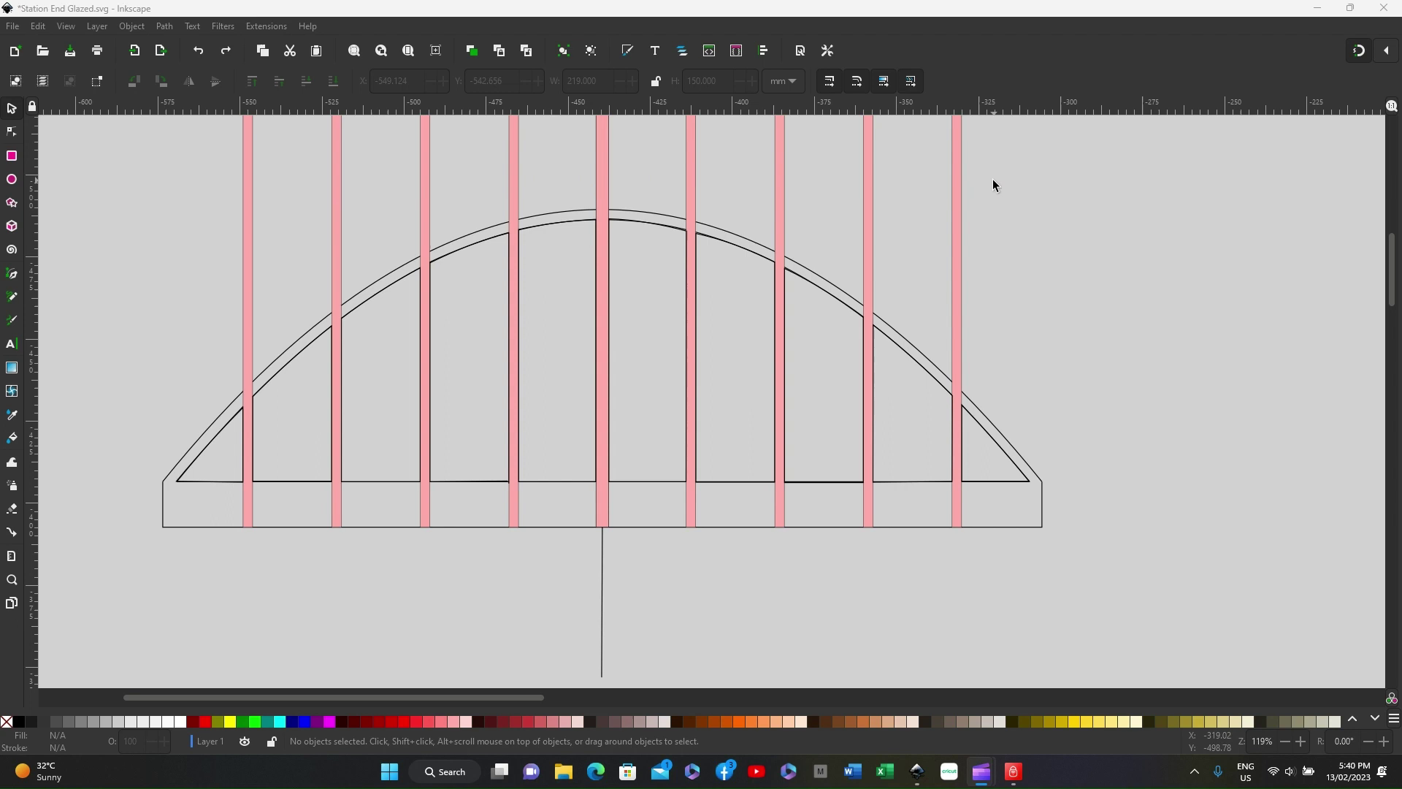
Step: Select the group of pink guide bars and delete it
click(248, 170)
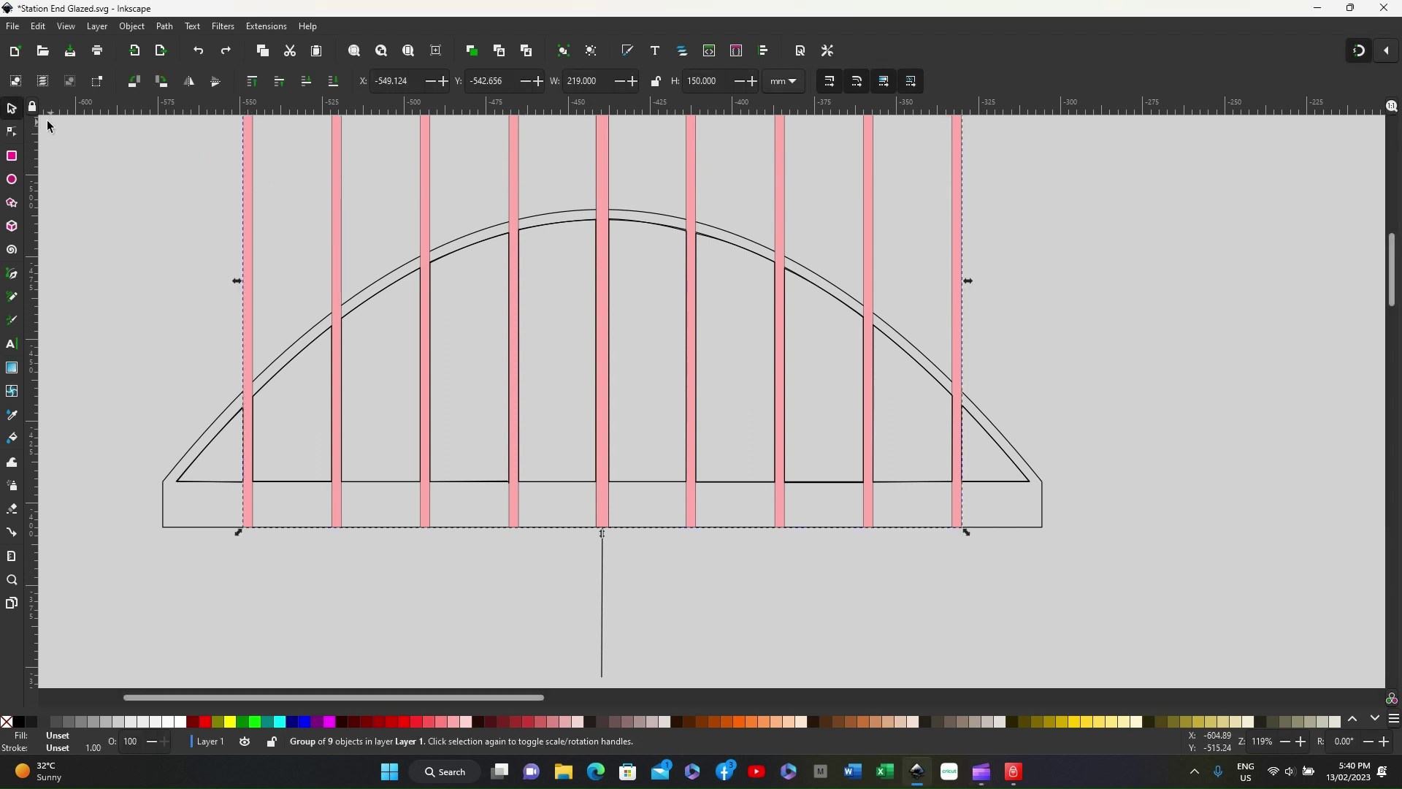
click(248, 181)
key(Delete)
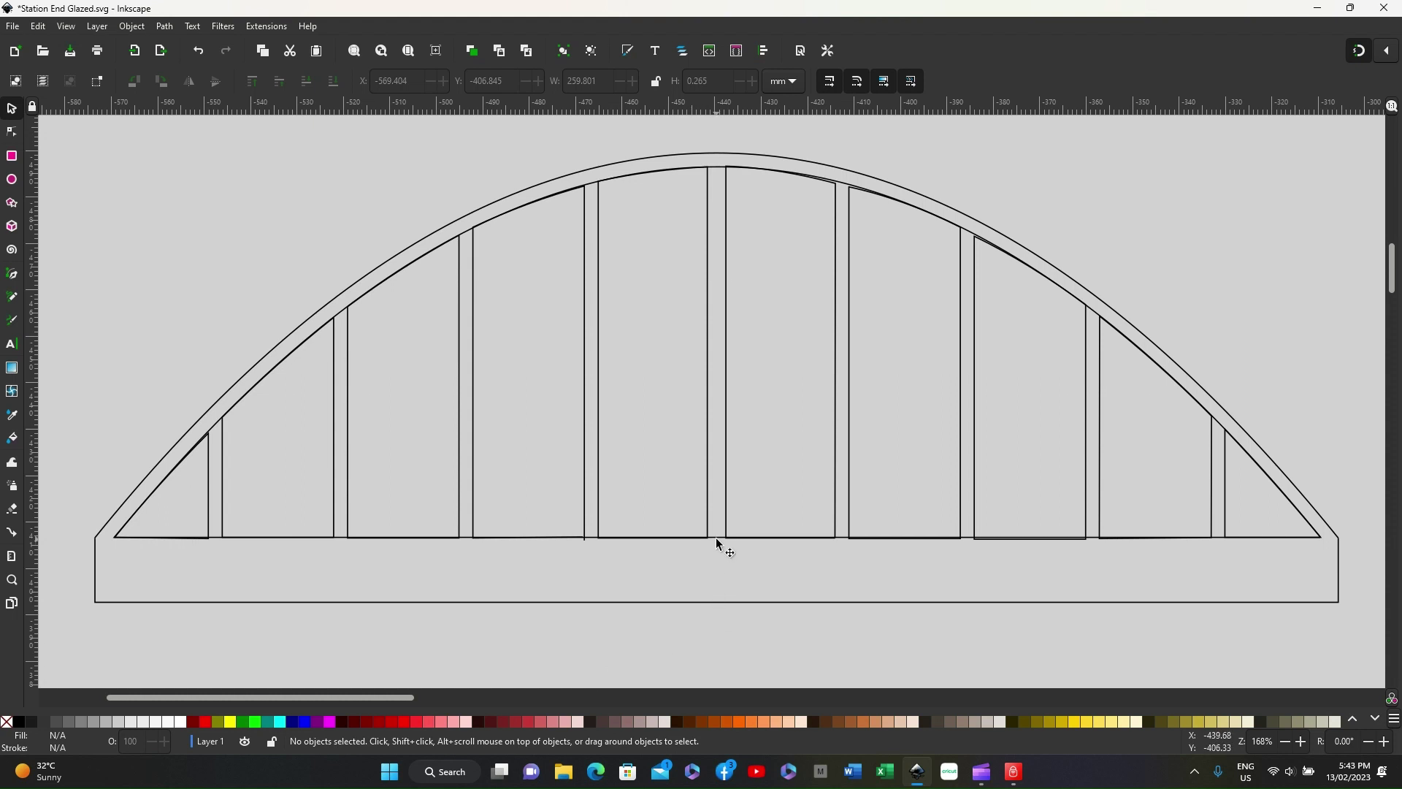
Step: Remove the stray horizontal line below the base and the extra inner arch curve
drag(716, 538, 714, 649)
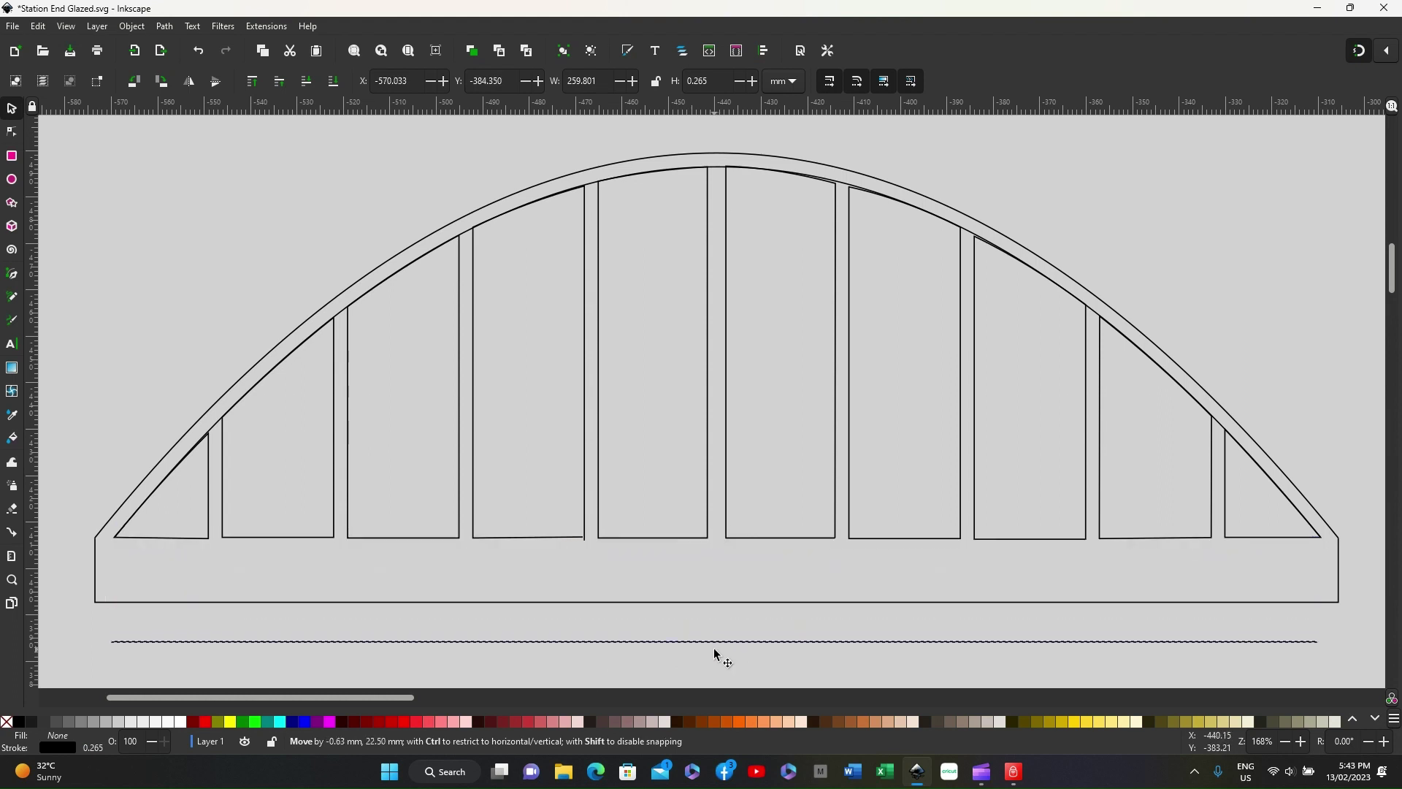
key(Delete)
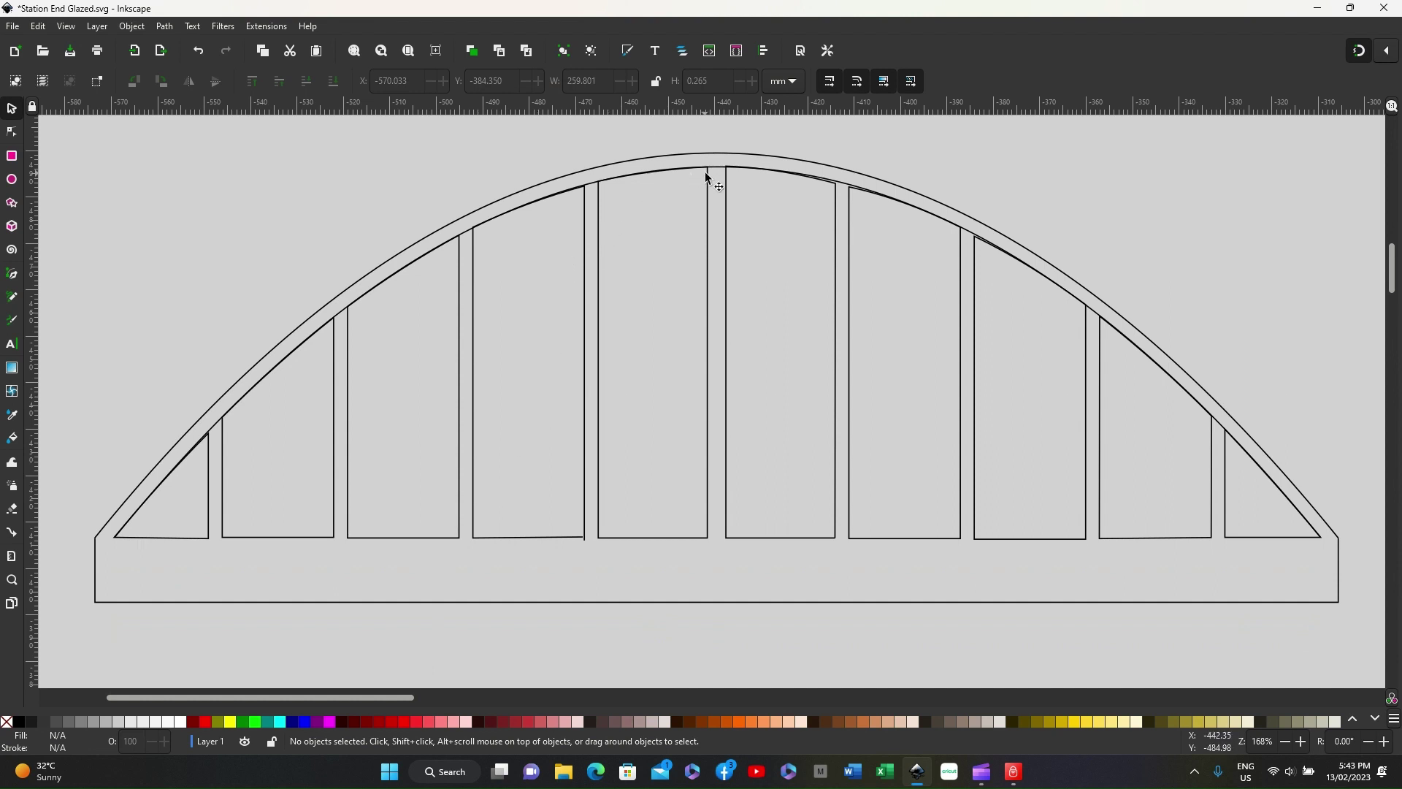
drag(716, 169, 717, 133)
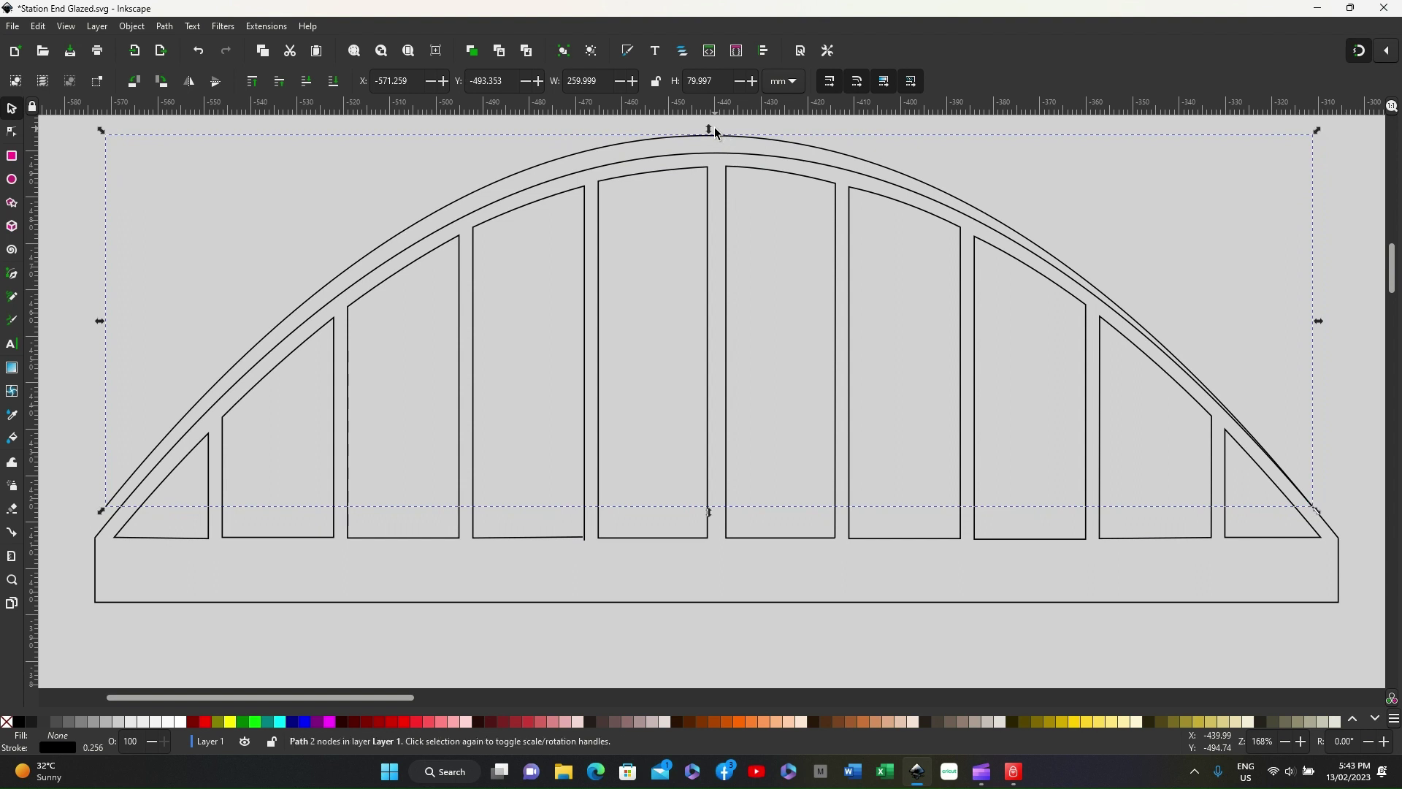
key(ctrl+z)
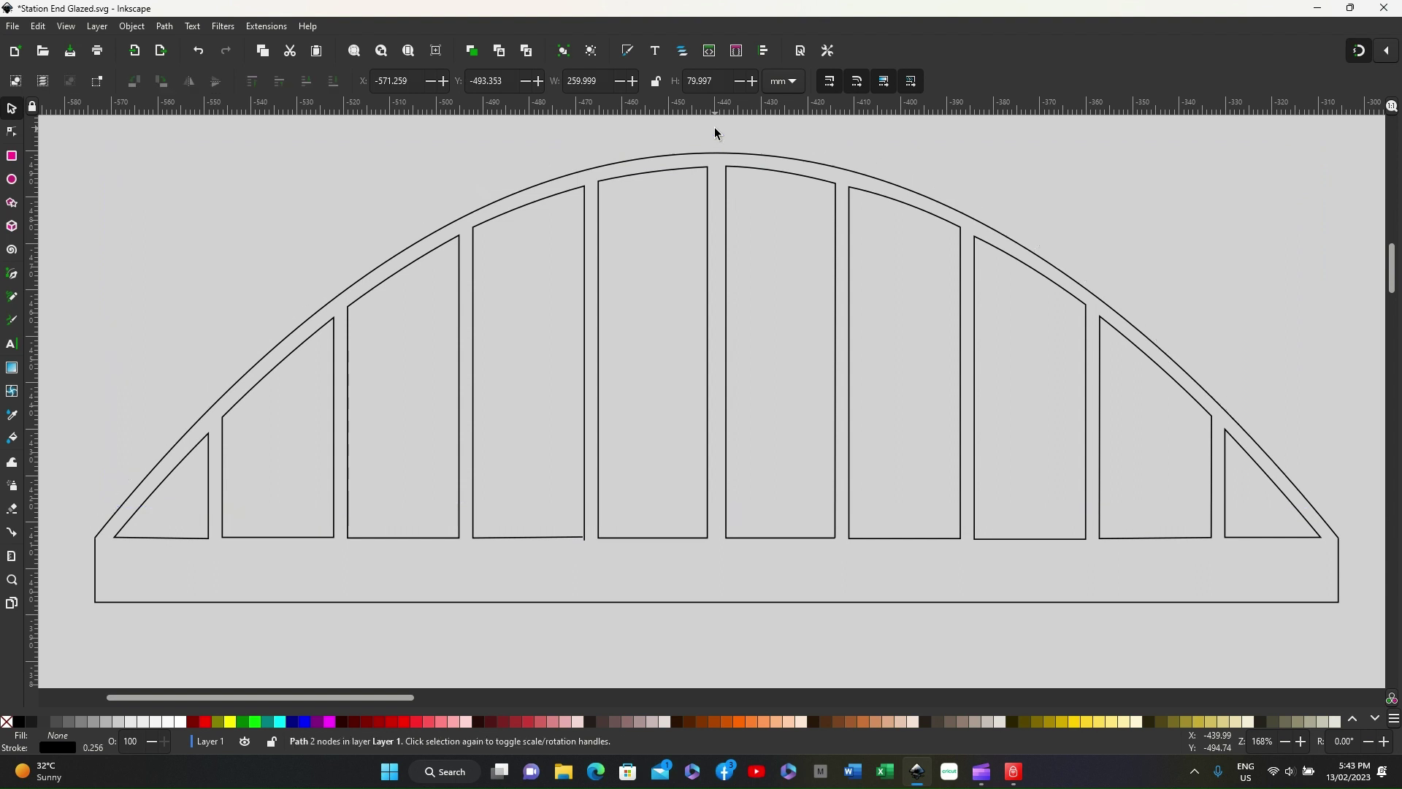